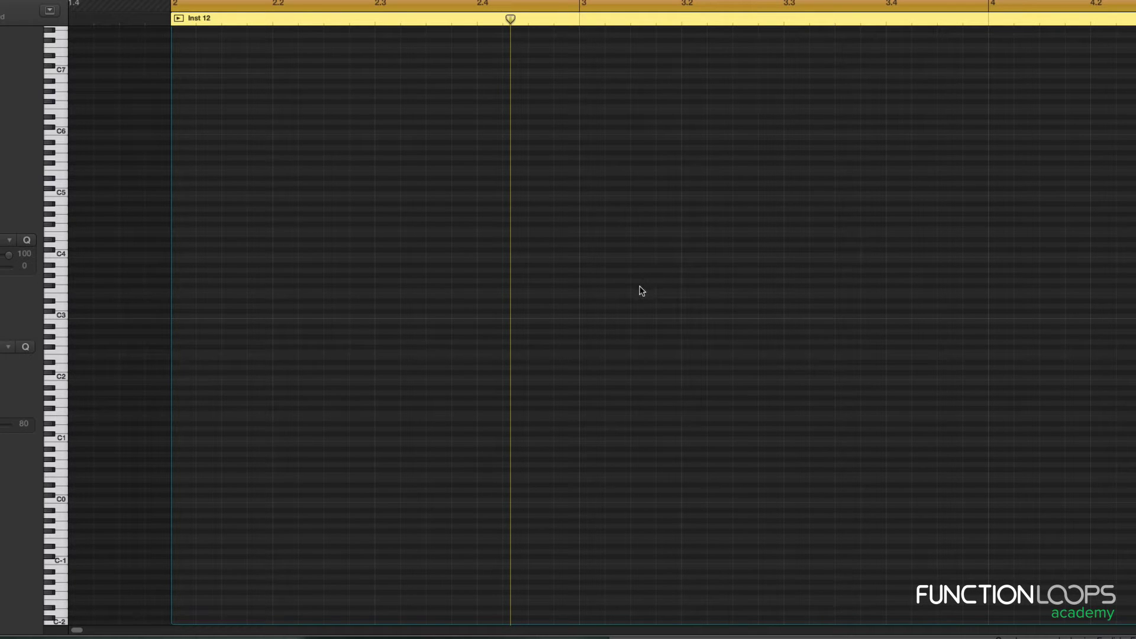
Use the Pencil tool to draw consecutive half-bar notes C3, D3, E3, F3 and G3 from bar 2 to 4.3.
scroll(640, 287, "up", 6)
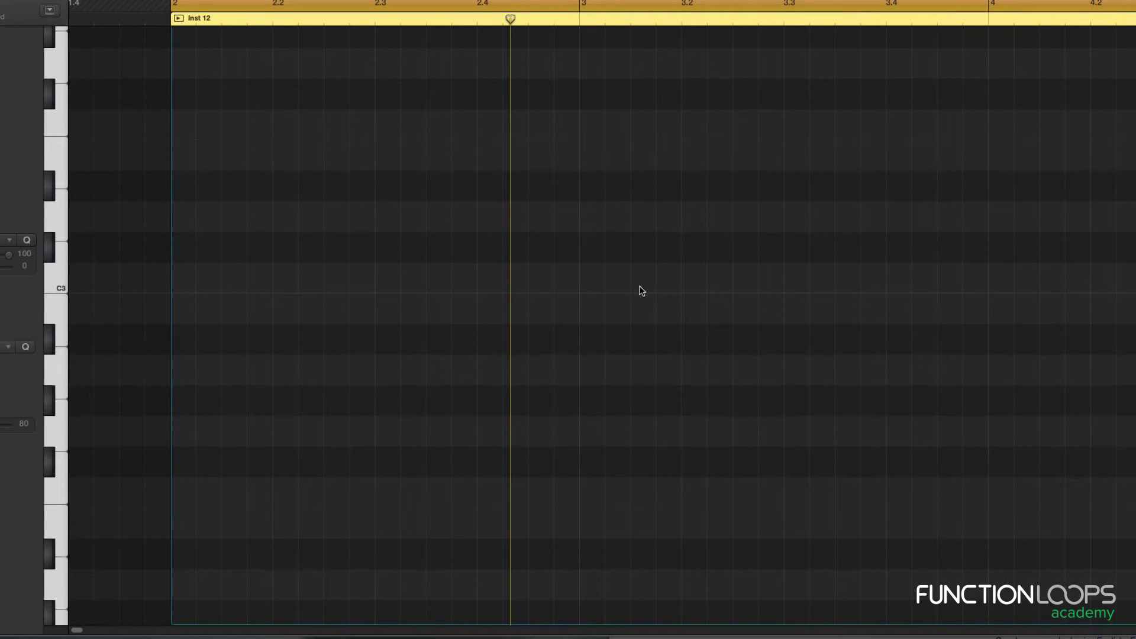
scroll(642, 291, "up", 3)
key("t")
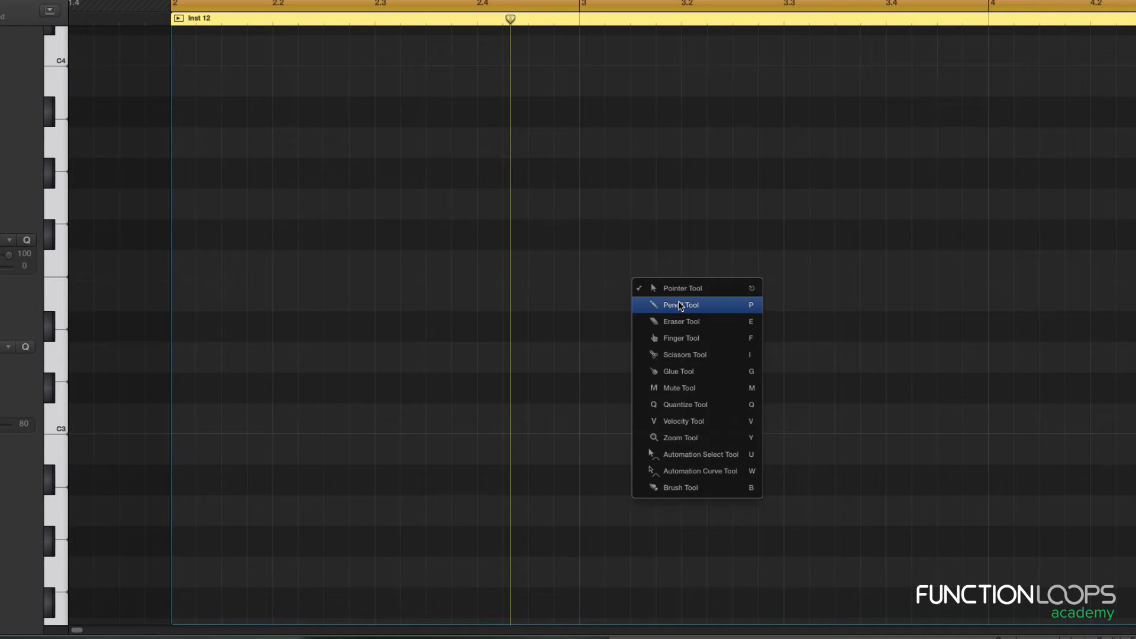
left_click(680, 305)
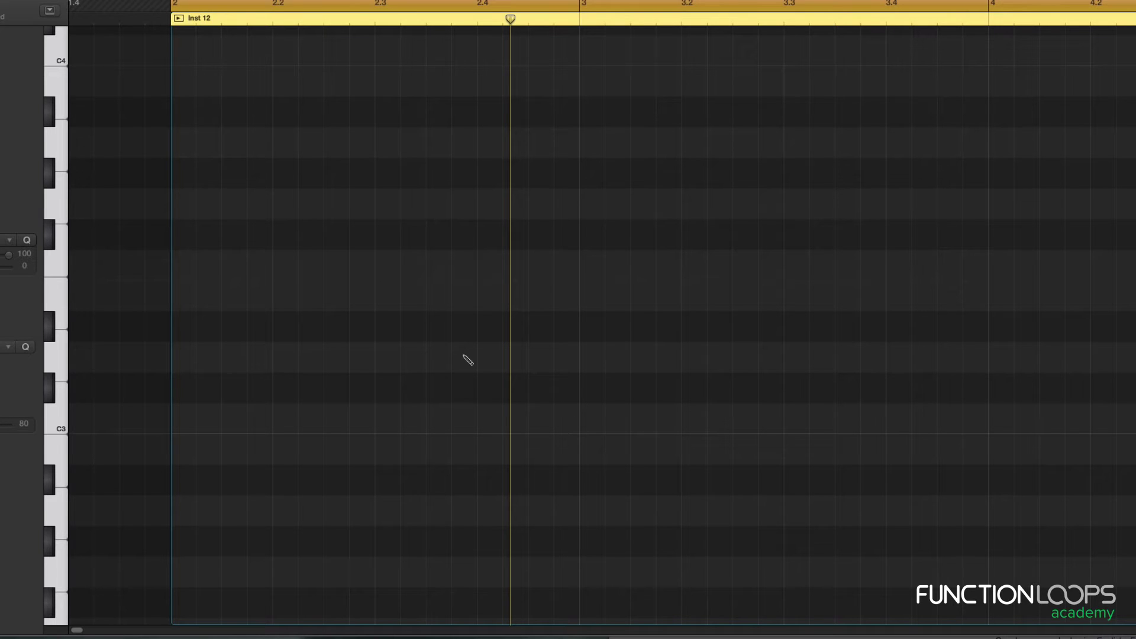
scroll(445, 360, "up", 1)
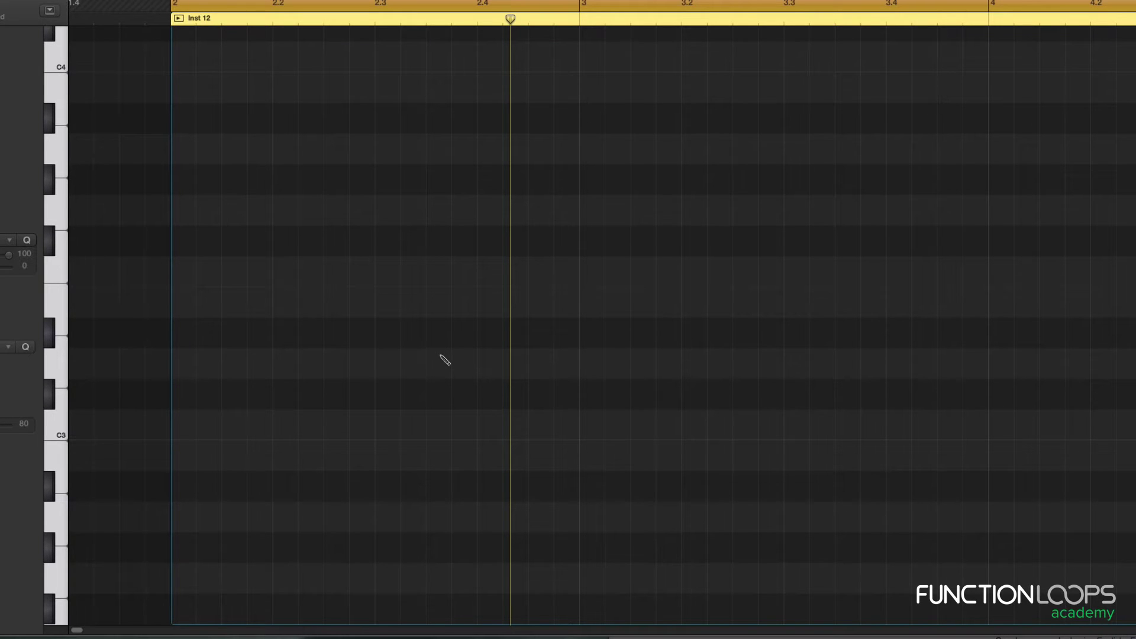
scroll(445, 360, "up", 2)
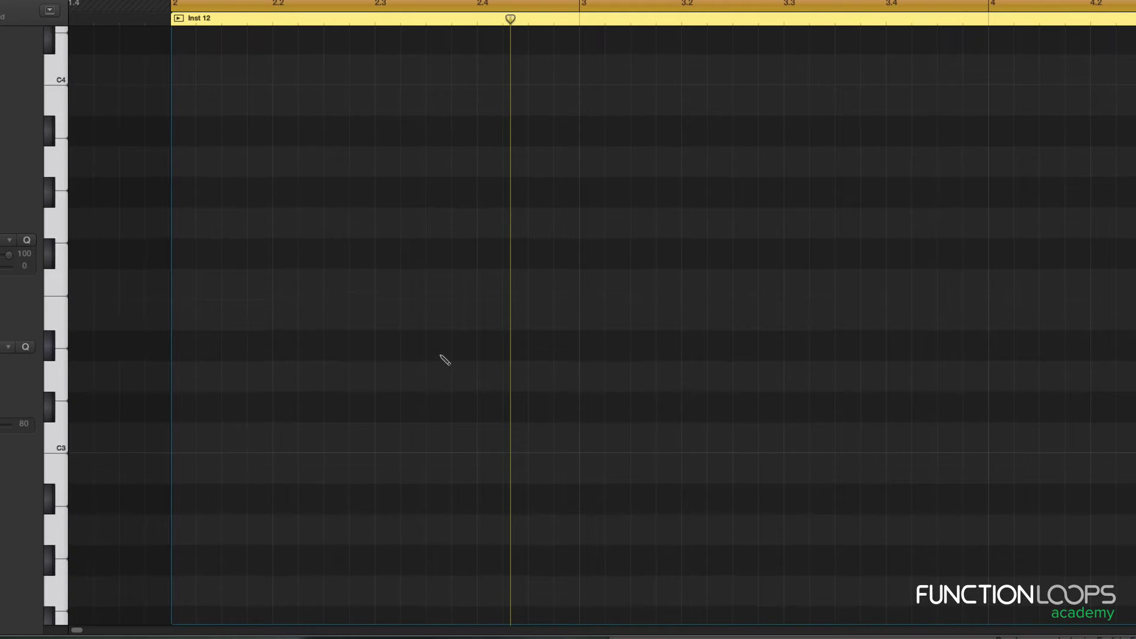
left_click(187, 443)
left_click_drag(579, 445, 373, 448)
left_click(380, 383)
left_click(587, 314)
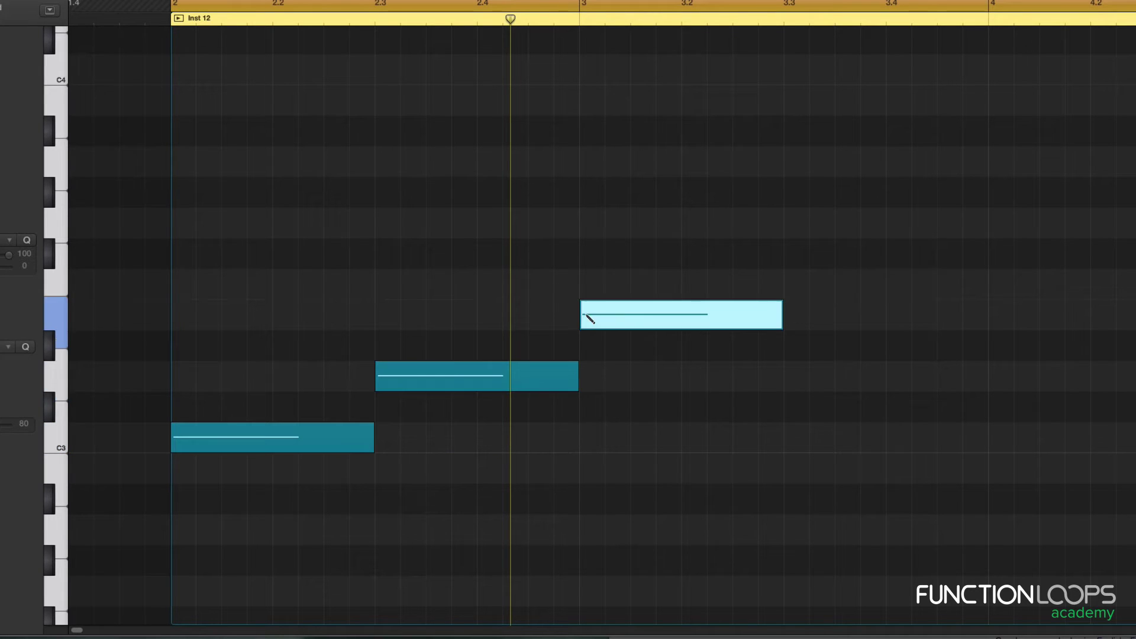
left_click(803, 283)
left_click(1003, 228)
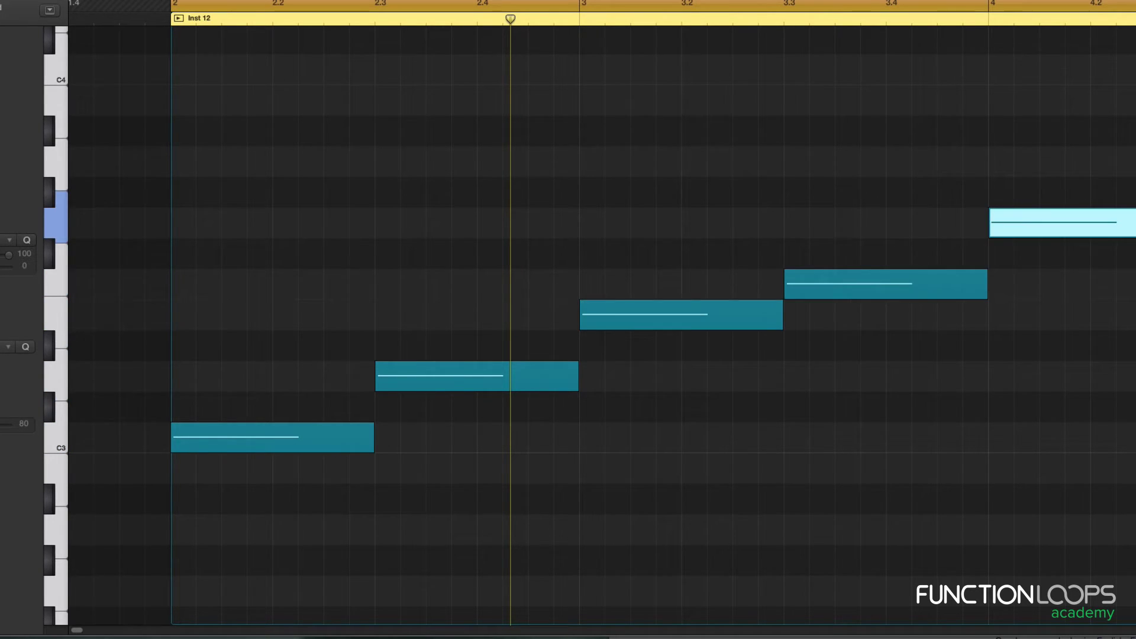
Complete the ascending C major scale with half-bar notes A3, B3 and C4 from 4.3 to bar 6.
key("super+shift+a")
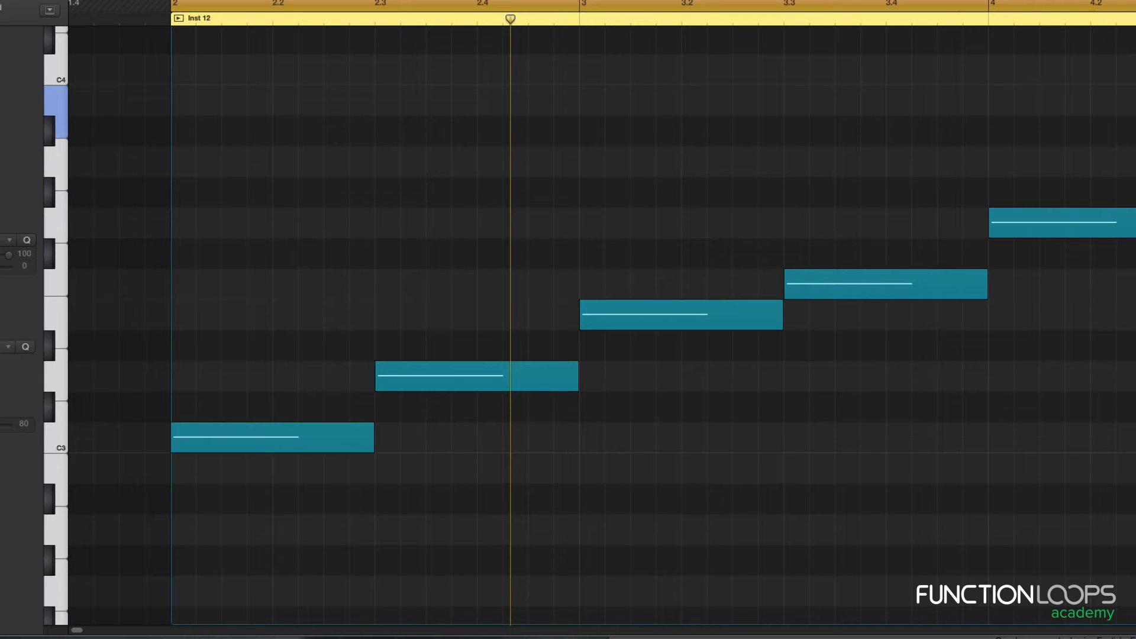
key("super+Left")
left_click(897, 100)
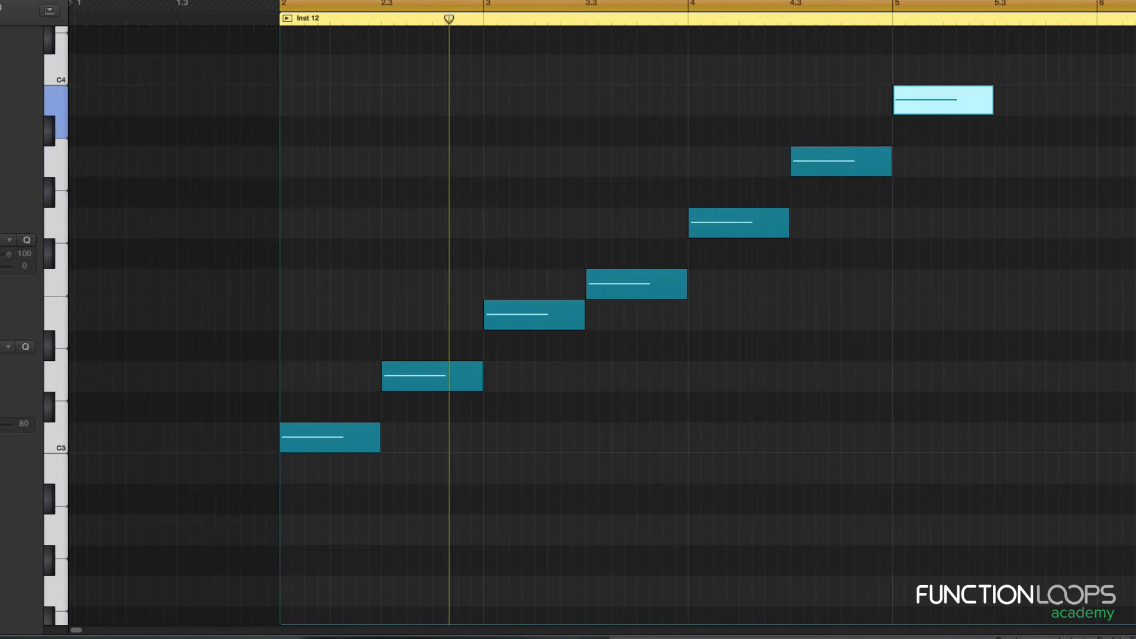
left_click(1010, 70)
left_click_drag(1035, 79, 1022, 80)
Play back the C major scale to hear it.
key("space")
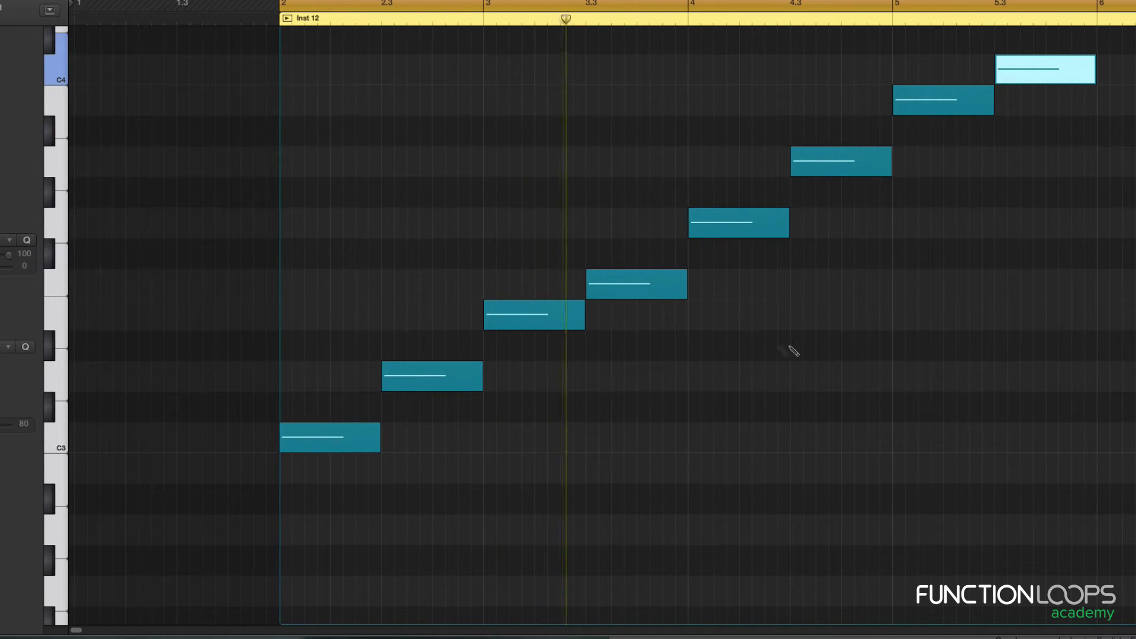
scroll(793, 349, "up", 1)
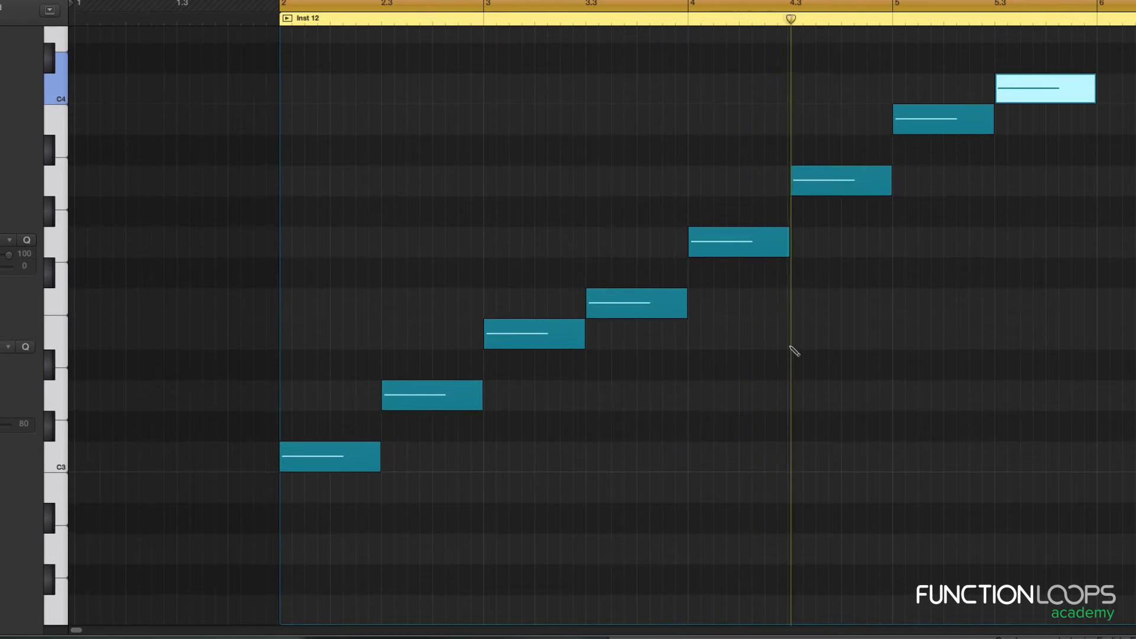
scroll(795, 351, "up", 2)
scroll(794, 351, "up", 2)
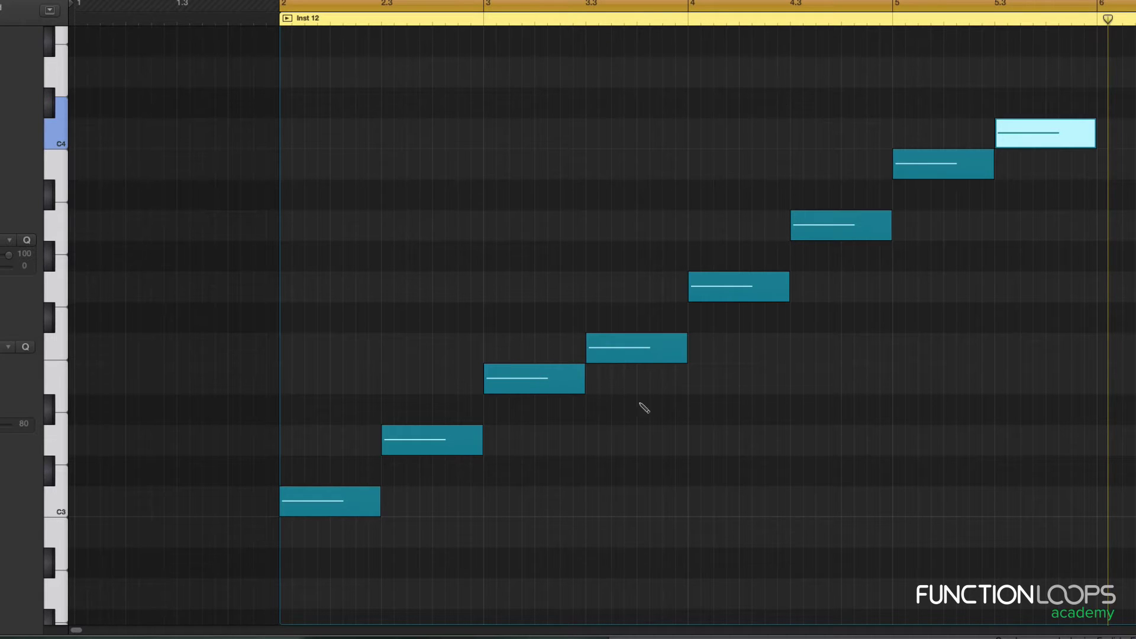
scroll(815, 270, "down", 1)
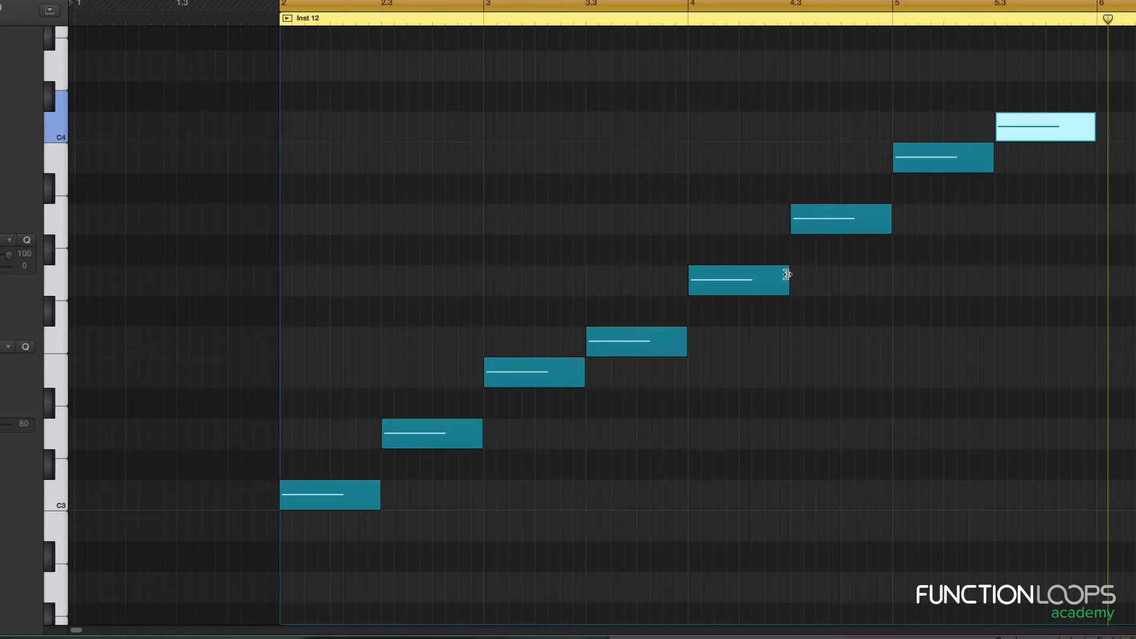
scroll(787, 274, "down", 10)
scroll(787, 275, "up", 10)
scroll(787, 275, "down", 2)
key("Escape")
left_click(789, 276)
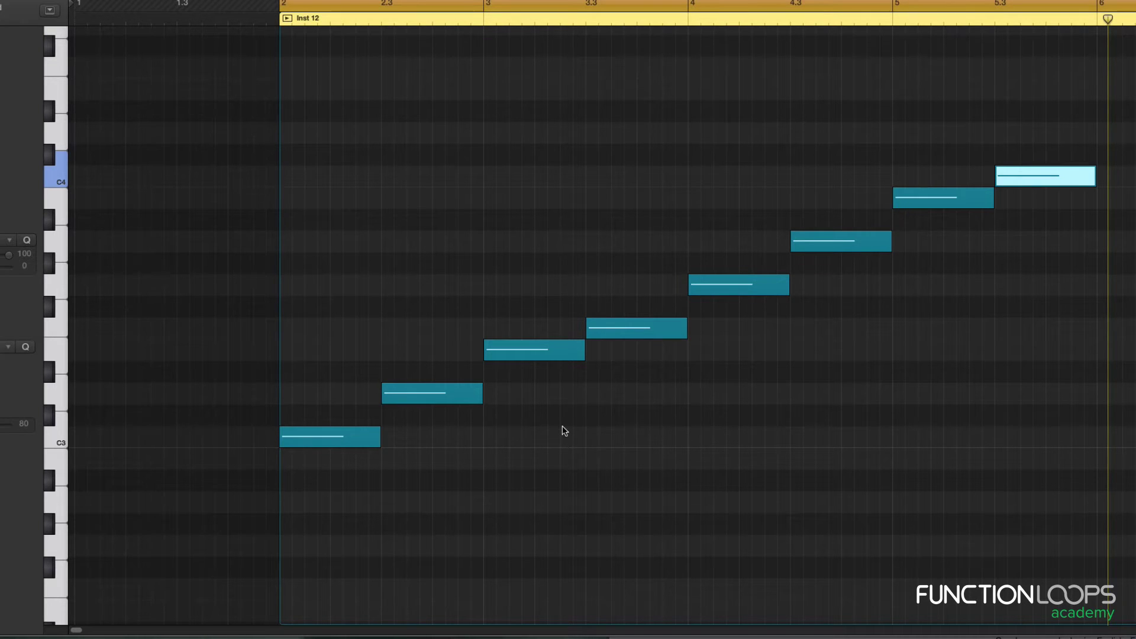
scroll(565, 431, "down", 1)
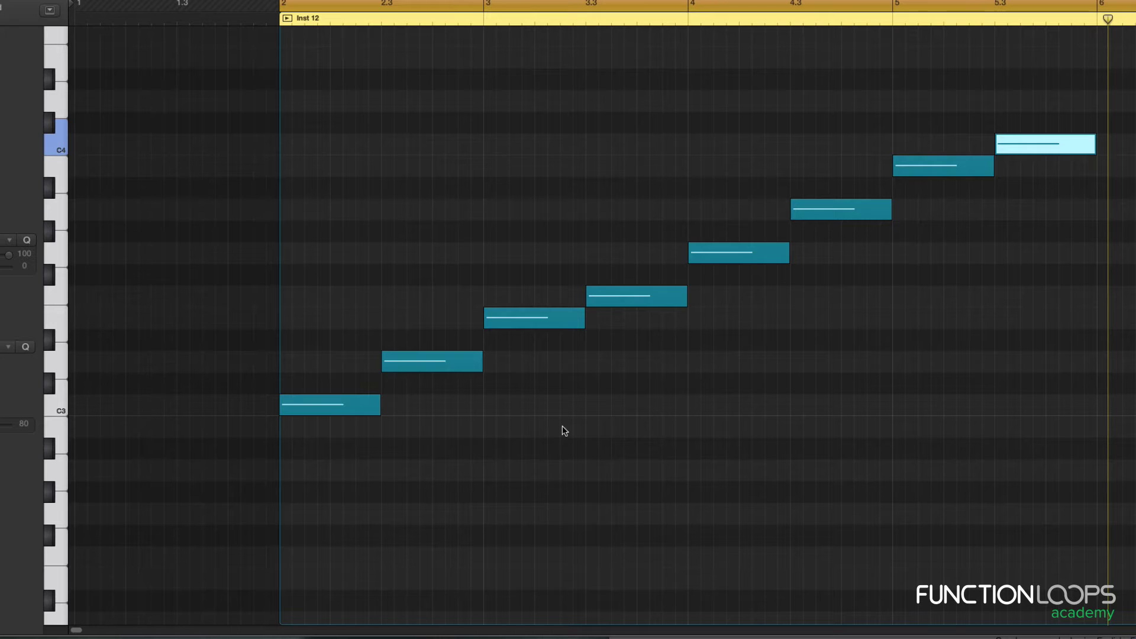
Use the Pencil tool to draw the A minor scale in half-bar notes from A2 to A3 below the C major notes, starting at bar 2.
key("t")
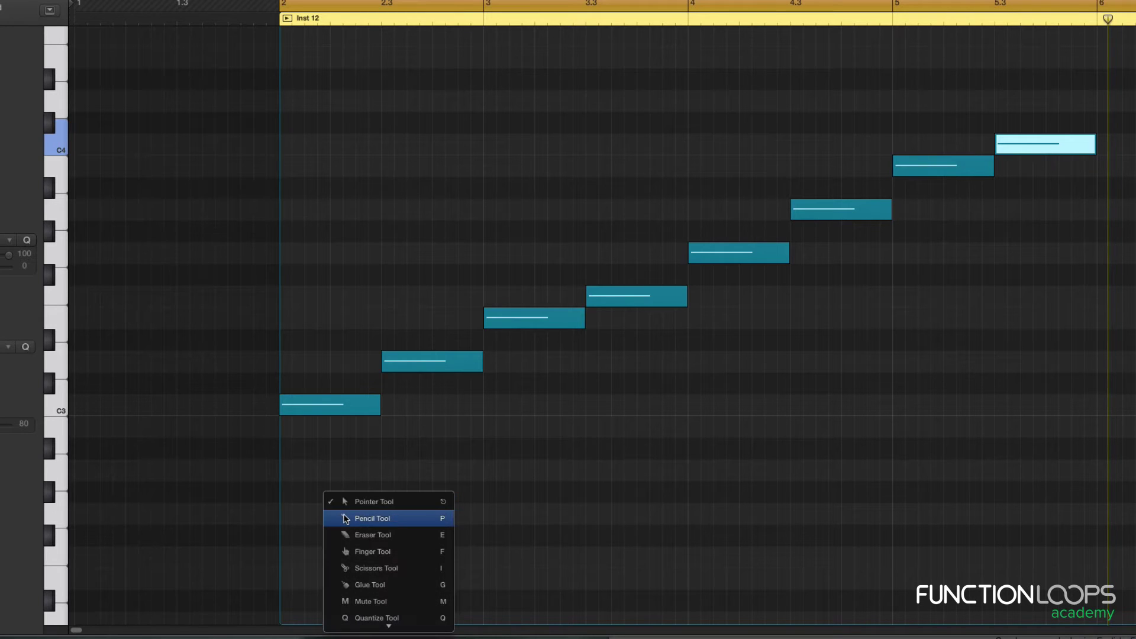
left_click(346, 519)
scroll(335, 517, "down", 1)
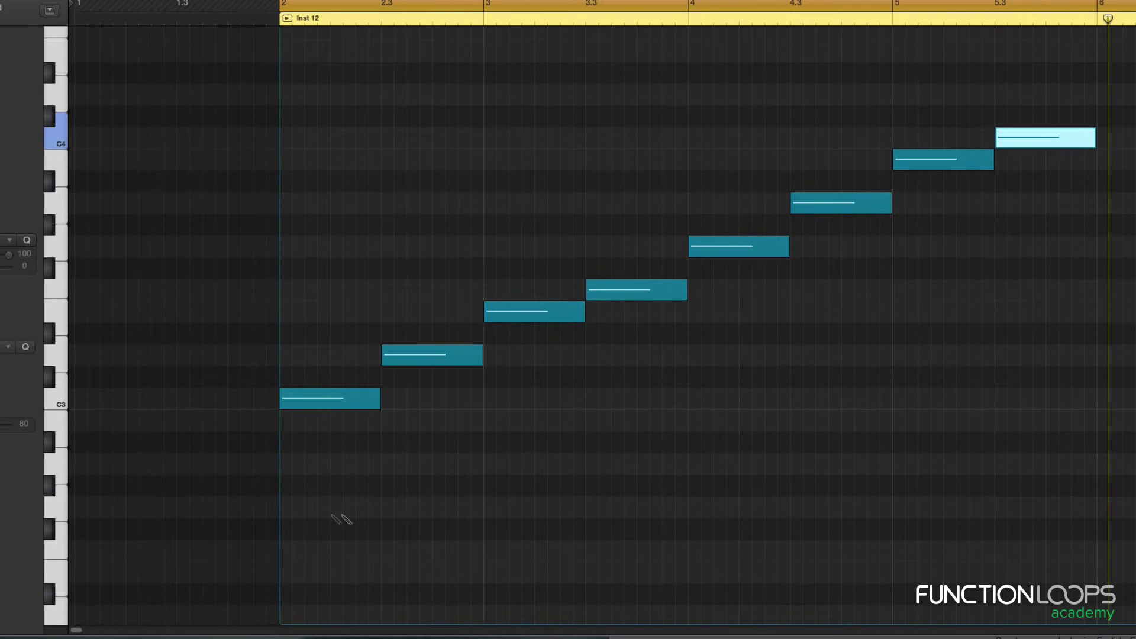
left_click(287, 466)
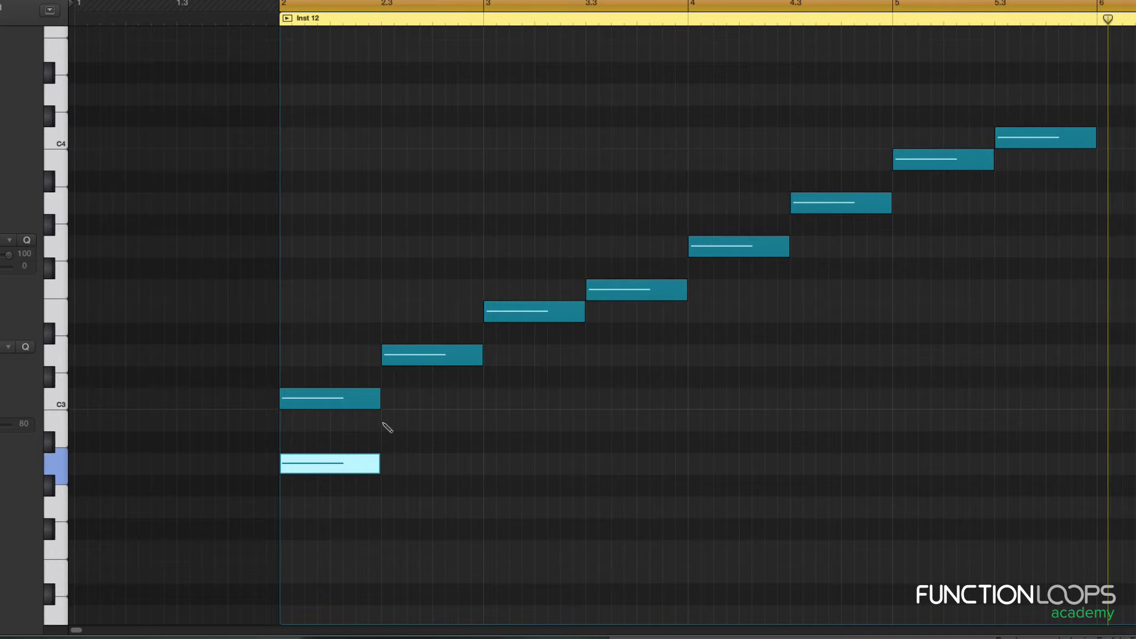
left_click(386, 425)
left_click(490, 395)
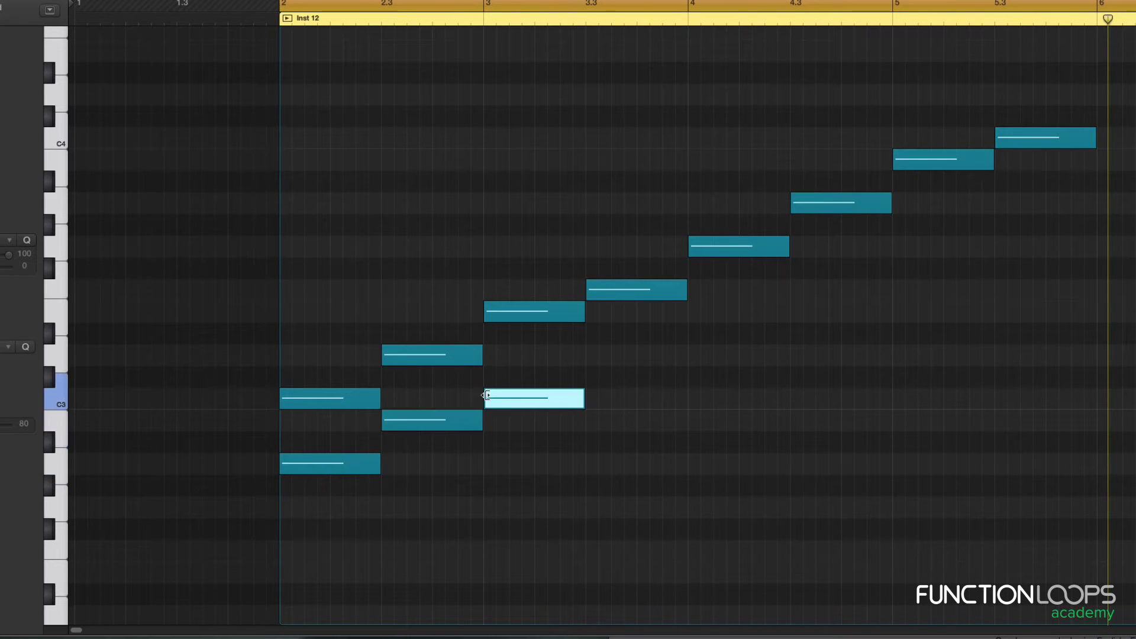
left_click(595, 360)
left_click(698, 317)
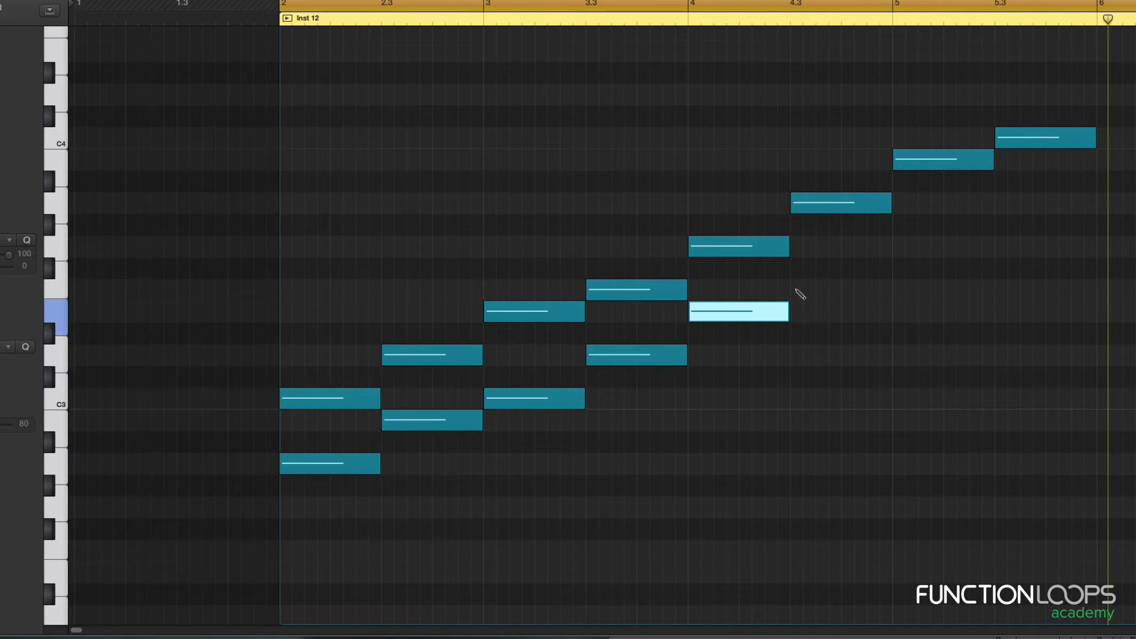
left_click(799, 292)
left_click(904, 252)
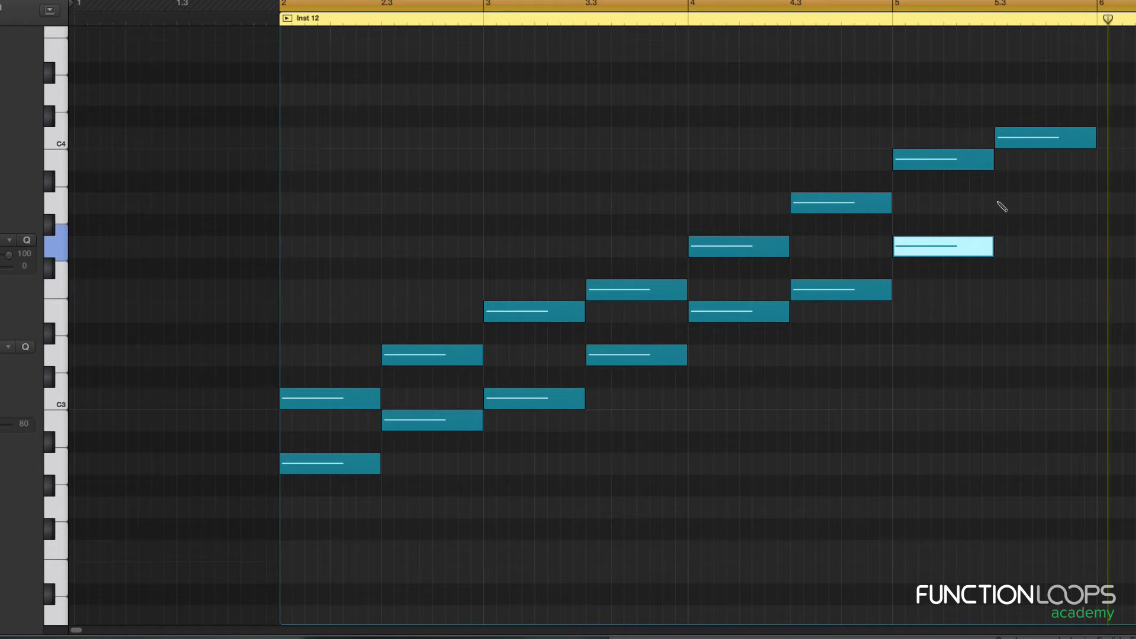
left_click(999, 203)
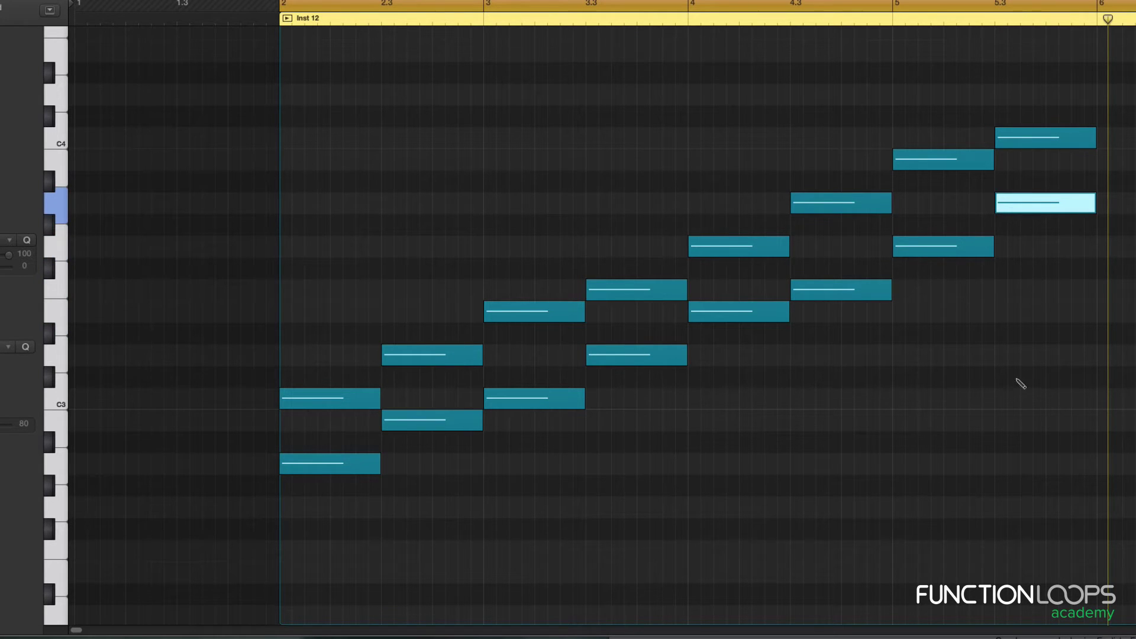
Select all eight upper C major notes with the Pointer tool and delete them, leaving only the A minor scale.
key("Escape")
key("Escape")
scroll(921, 456, "down", 2)
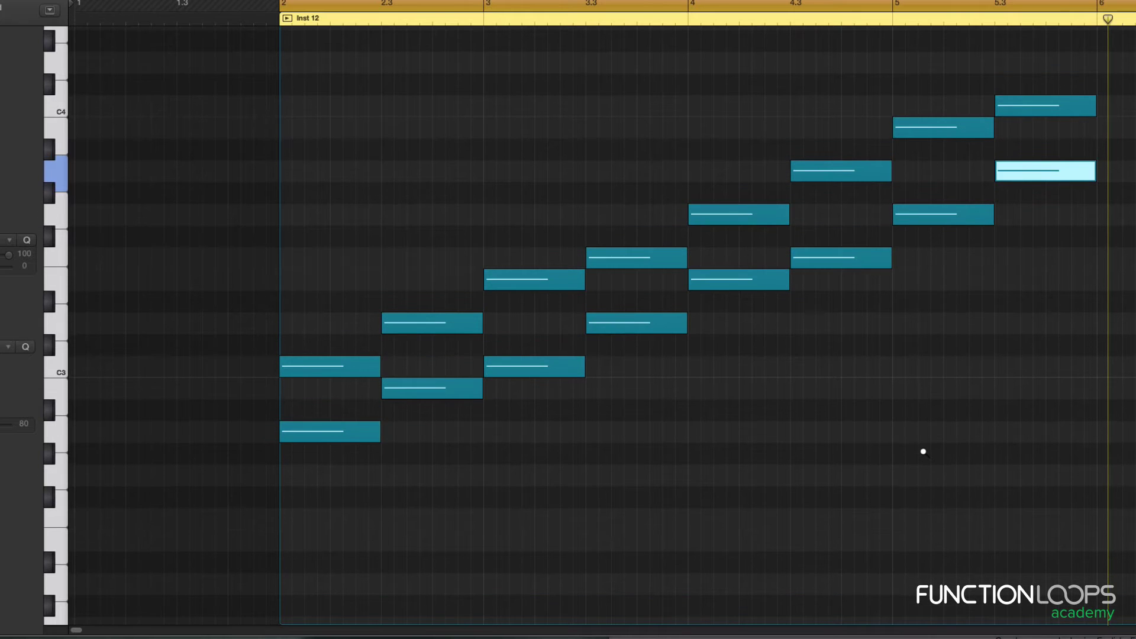
key("super+Up")
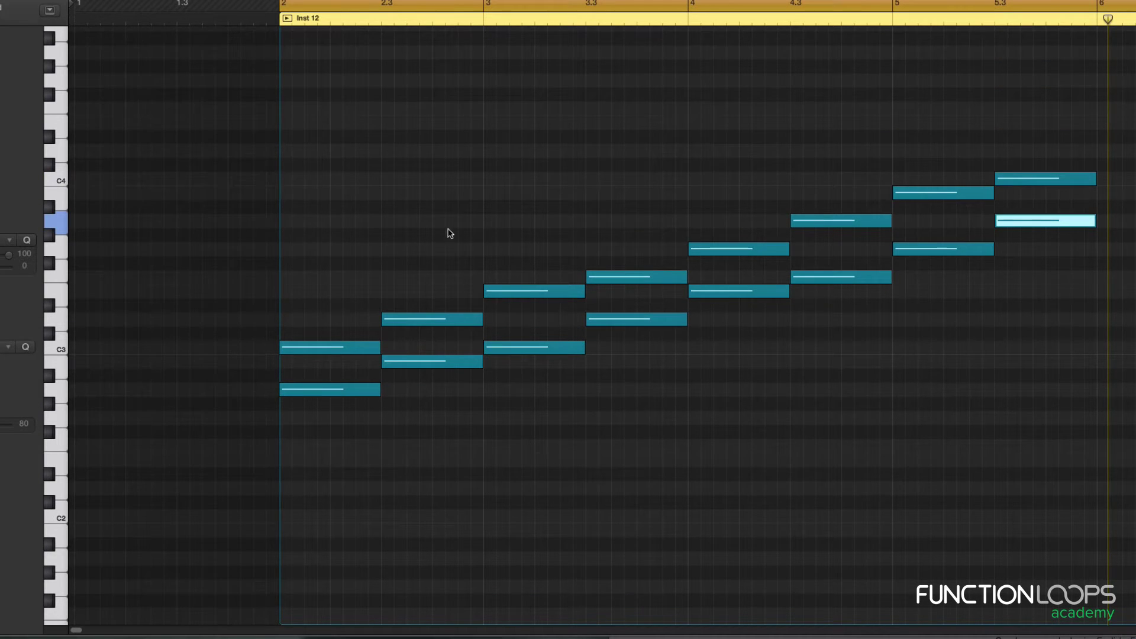
left_click_drag(351, 265, 310, 368)
left_click(436, 319, "shift")
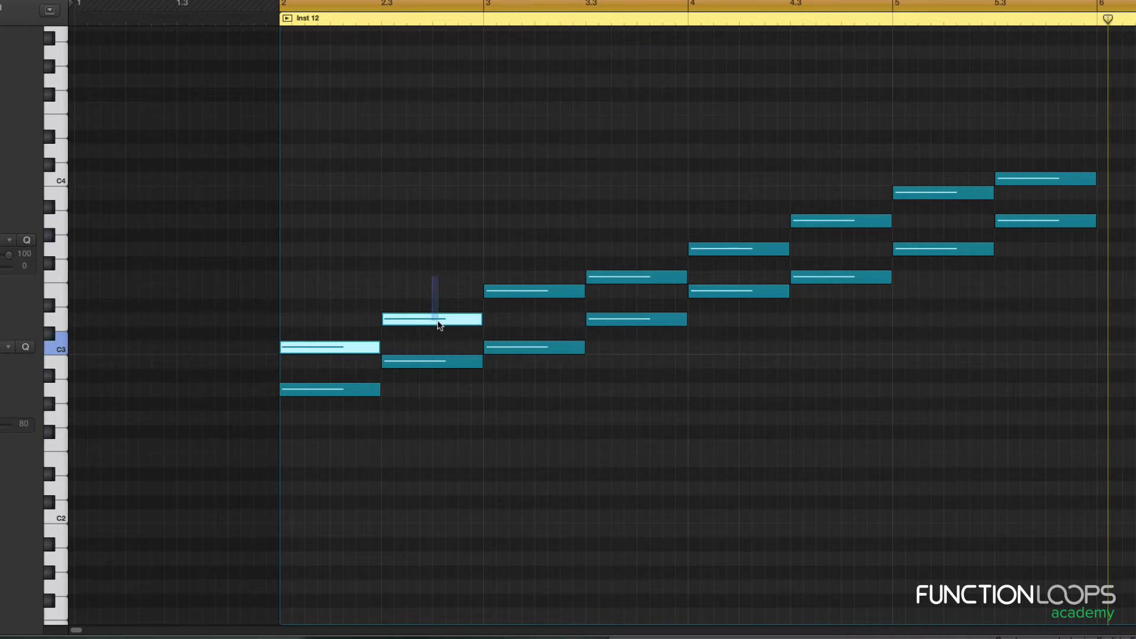
left_click_drag(512, 264, 514, 294)
left_click_drag(620, 238, 633, 287)
left_click_drag(757, 212, 764, 257)
left_click_drag(843, 190, 846, 237)
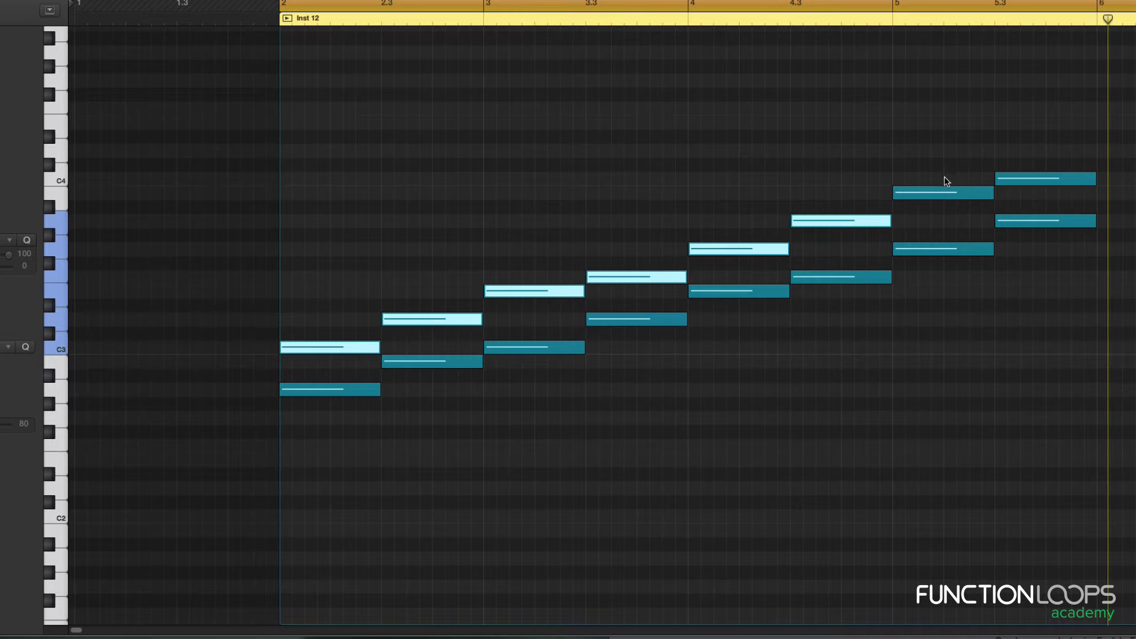
left_click_drag(943, 172, 947, 199)
left_click_drag(1063, 163, 1065, 192)
key("Delete")
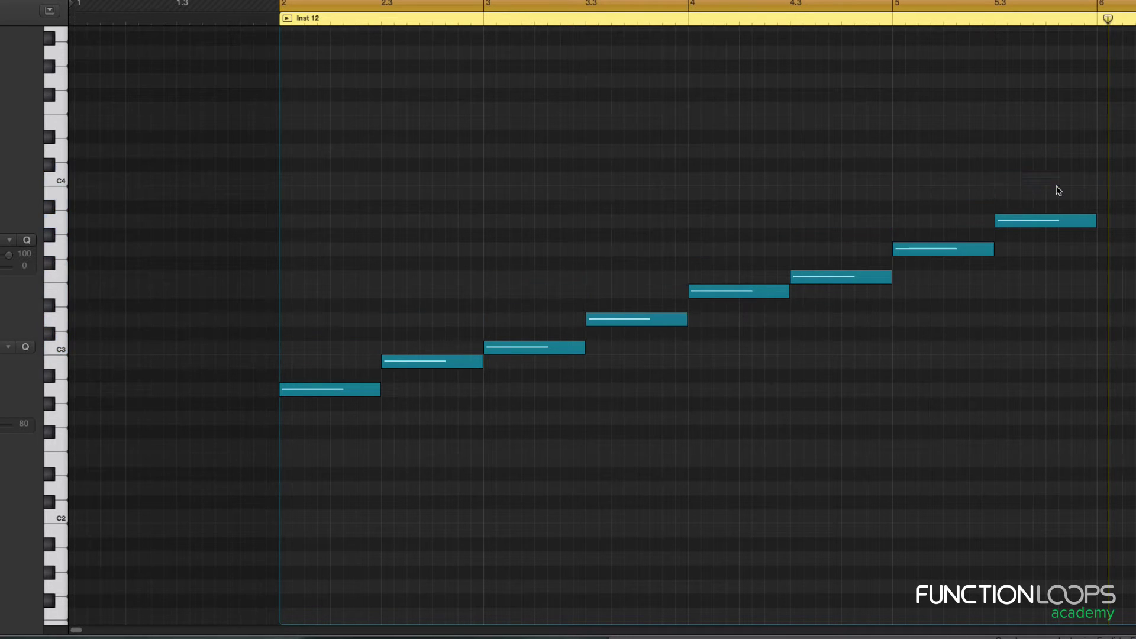
Transpose all the A minor scale notes up and down in semitones, ending one semitone below their original pitch, and deselect them.
key("super+a")
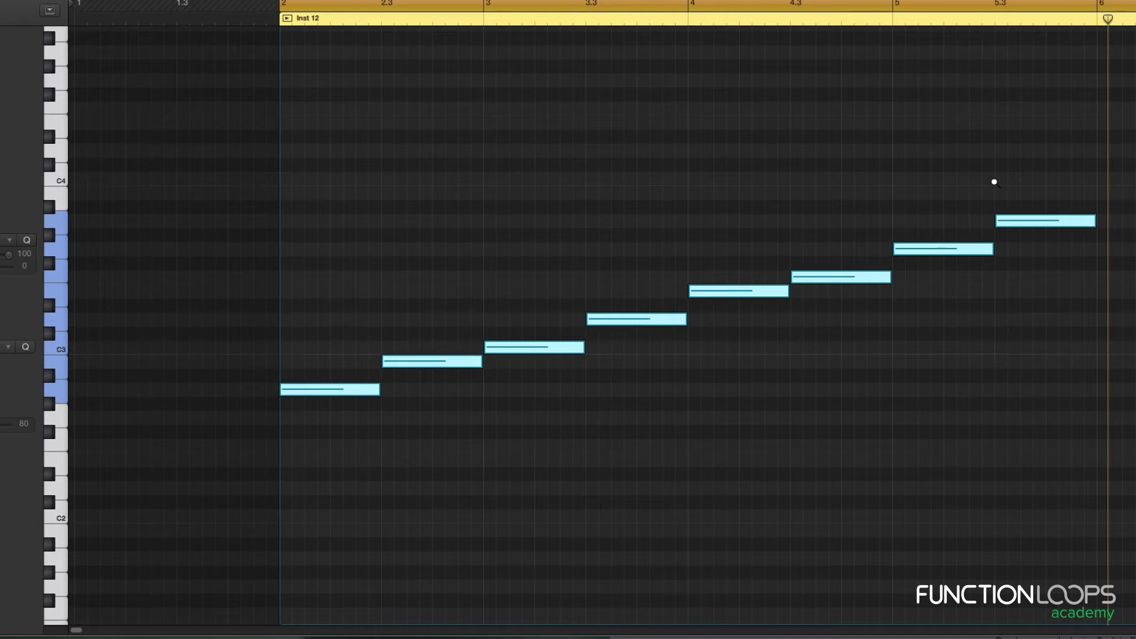
key("alt+Up")
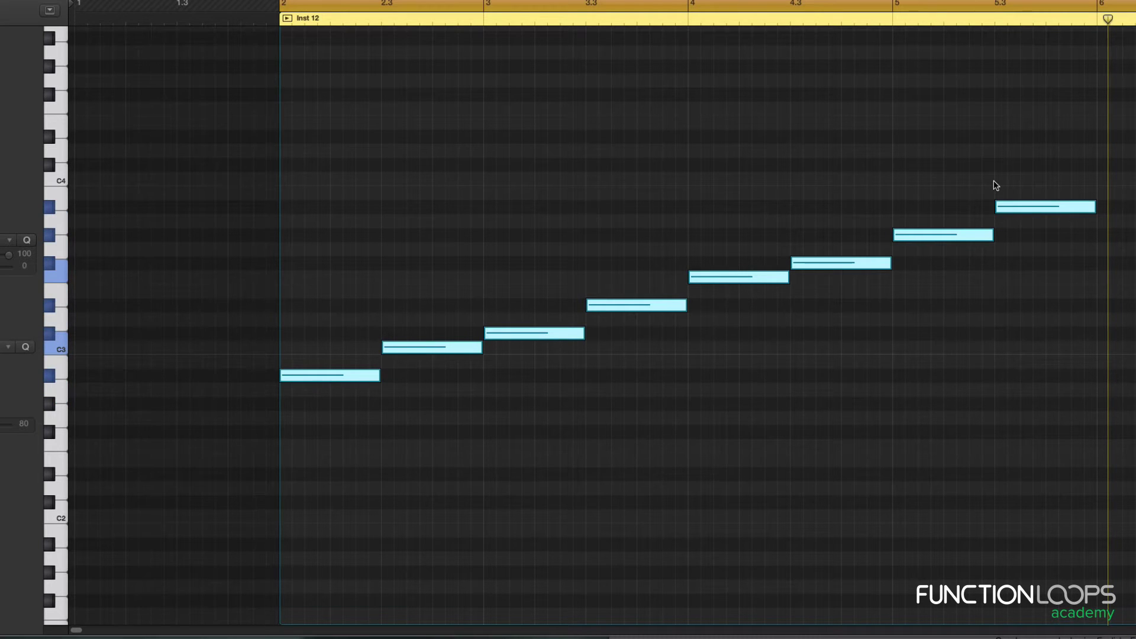
key("alt+Down")
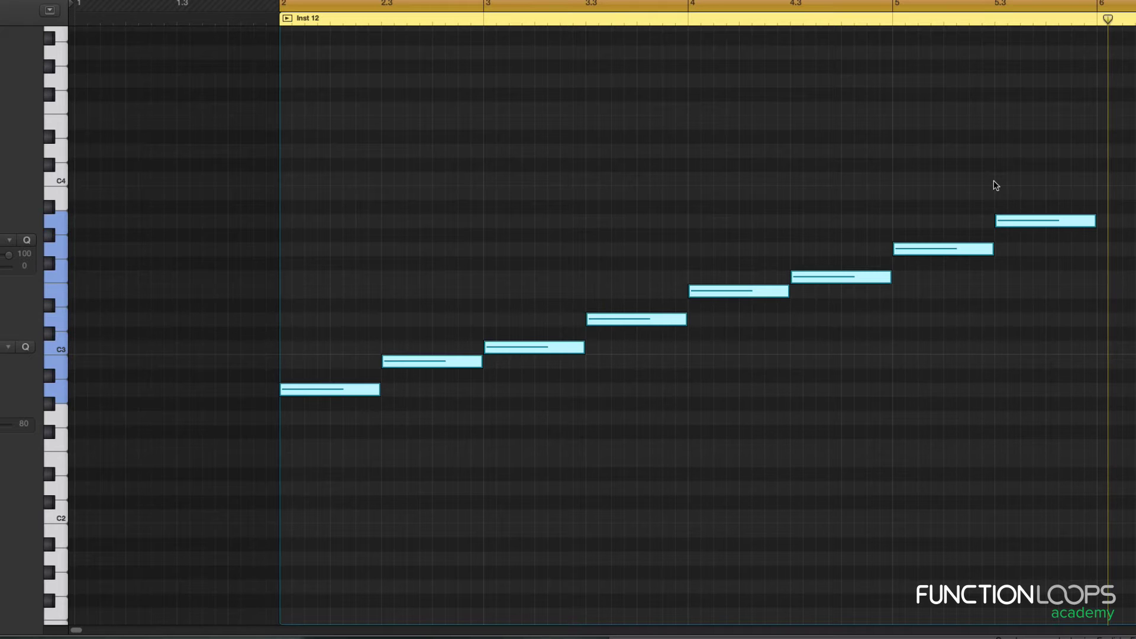
key("alt+Up")
key("alt+Up")
key("alt+Up")
key("alt+Up")
key("alt+Up")
key("alt+Up")
key("alt+Up")
key("alt+Up")
key("alt+Down")
key("alt+Down")
key("alt+Down")
key("alt+Down")
key("alt+Down")
key("alt+Down")
key("alt+Down")
key("alt+Down")
key("alt+Down")
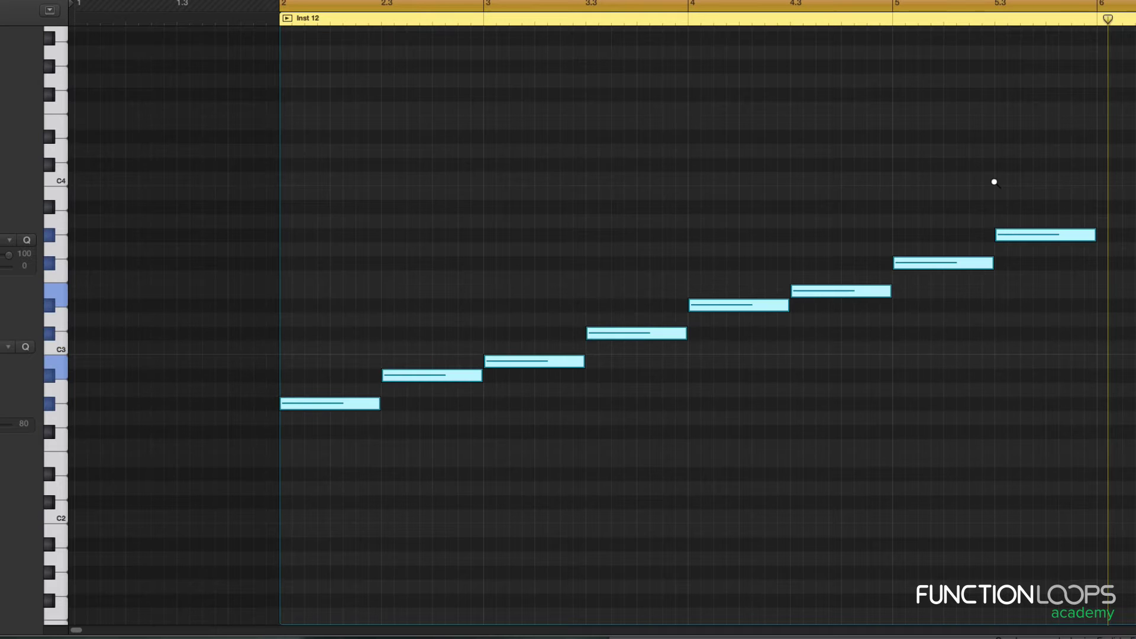
key("super+Left")
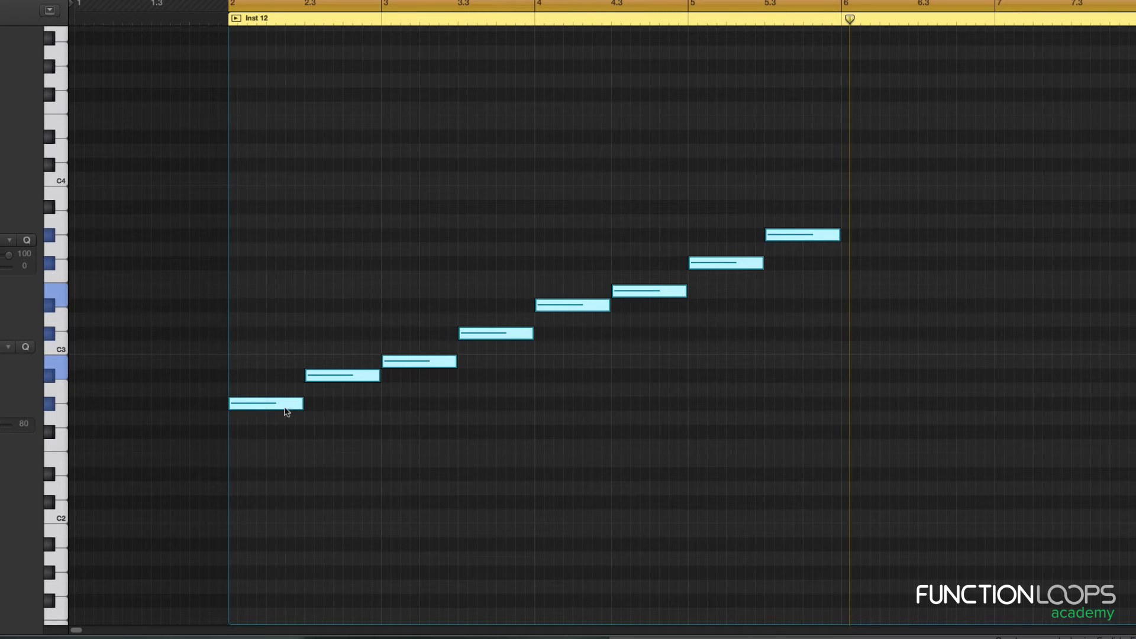
left_click(305, 423)
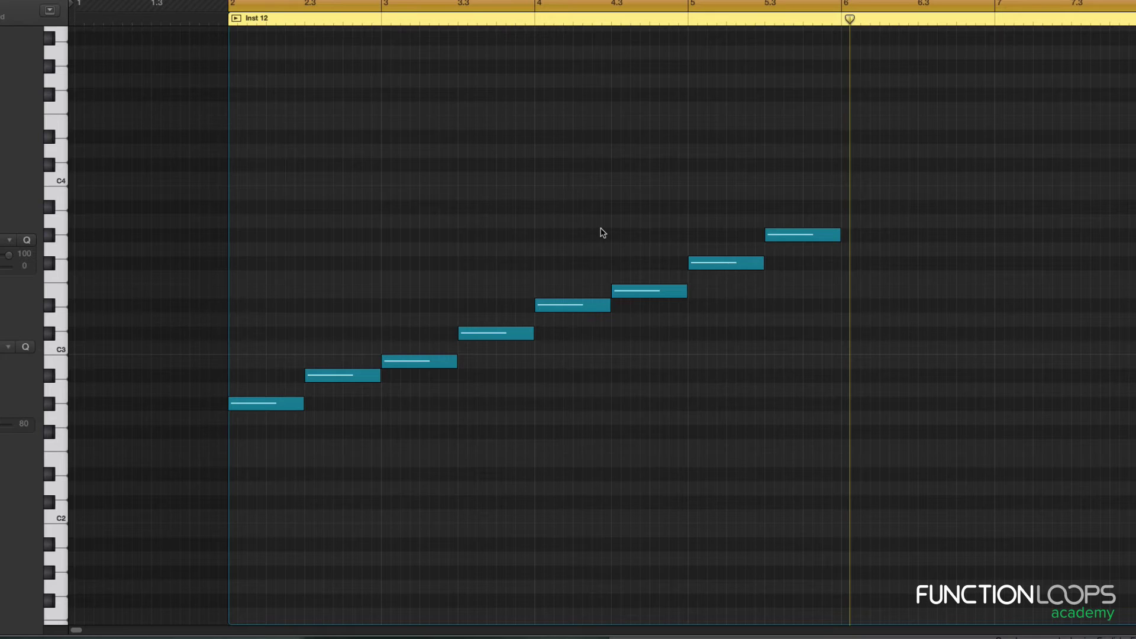
Use the Pencil tool to draw half-bar D4 and E4 notes above the existing scale, starting at bar 2.
scroll(578, 259, "up", 2)
key("Escape")
left_click(600, 275)
scroll(422, 286, "up", 2)
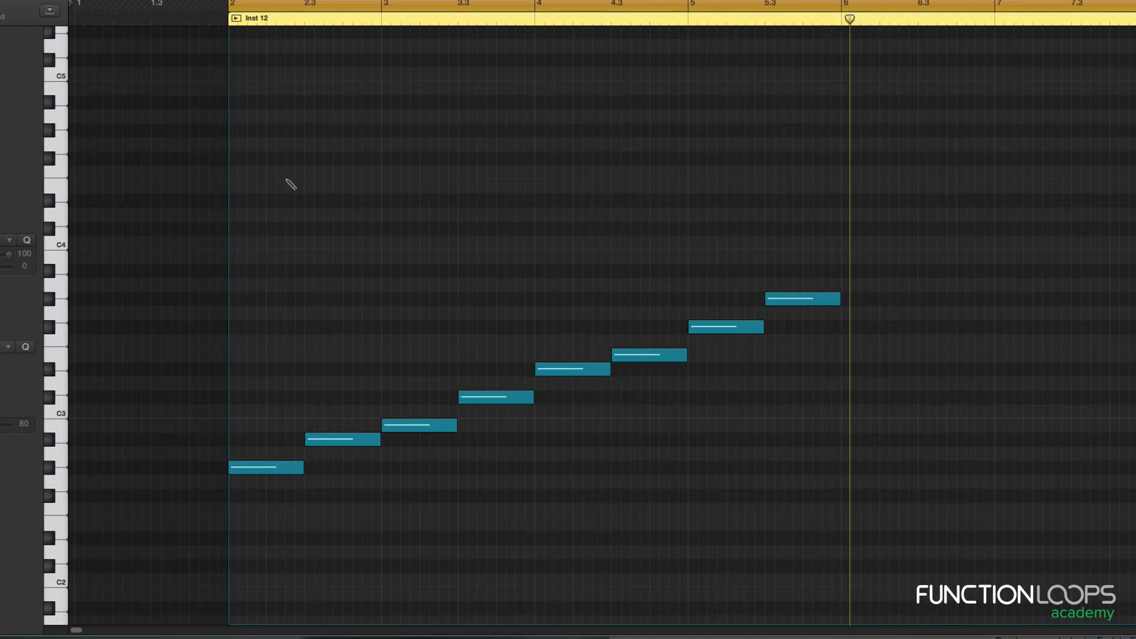
left_click(236, 214)
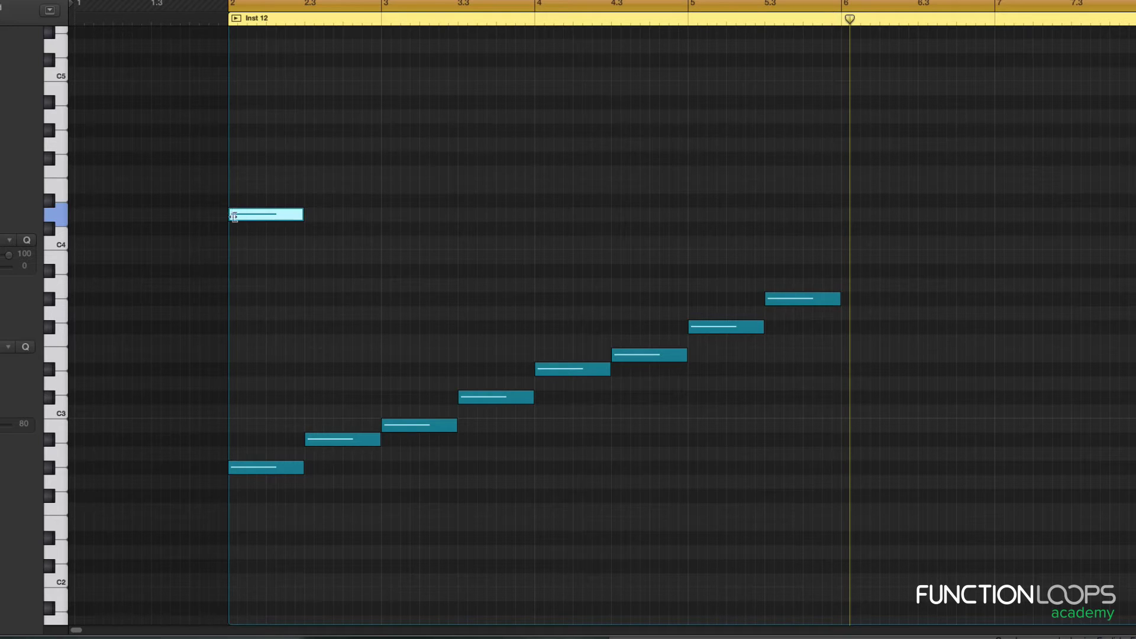
left_click(309, 186)
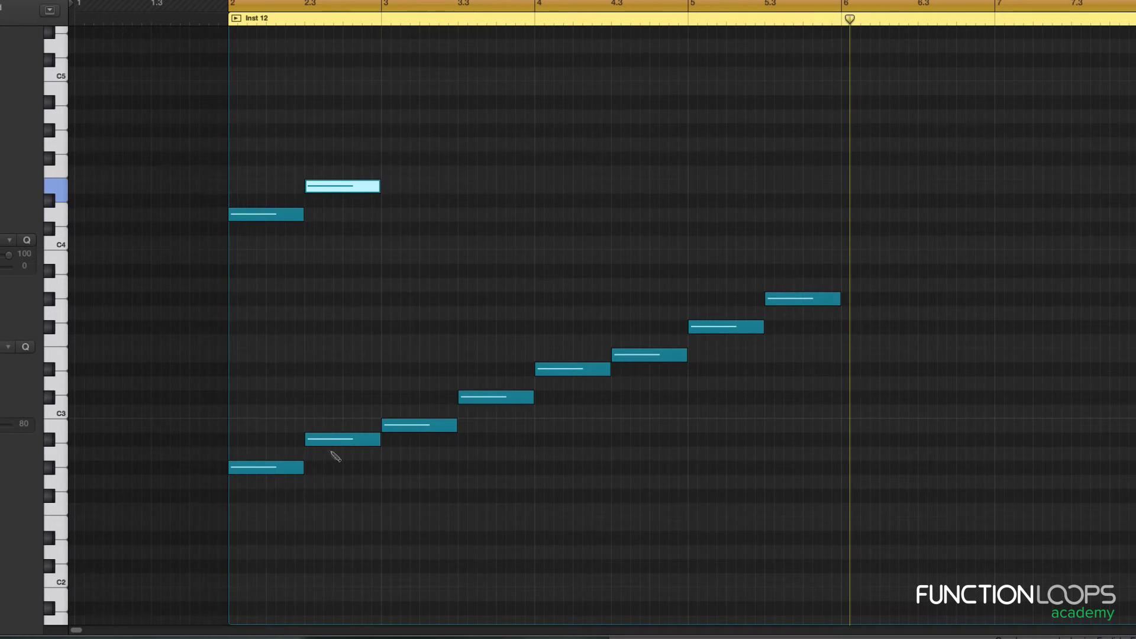
Select all eight lower scale notes with the Pointer tool, transpose them down one semitone and deselect them.
key("t")
key("t")
left_click_drag(259, 270, 874, 602)
key("alt+Down")
scroll(438, 413, "up", 2)
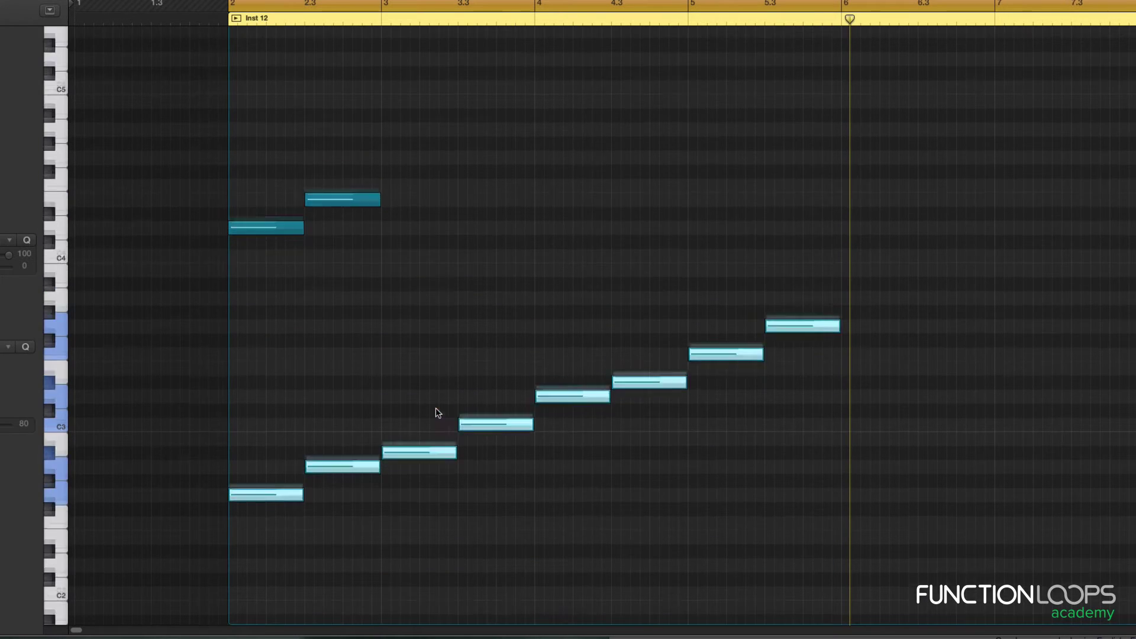
scroll(438, 413, "up", 2)
left_click(438, 413)
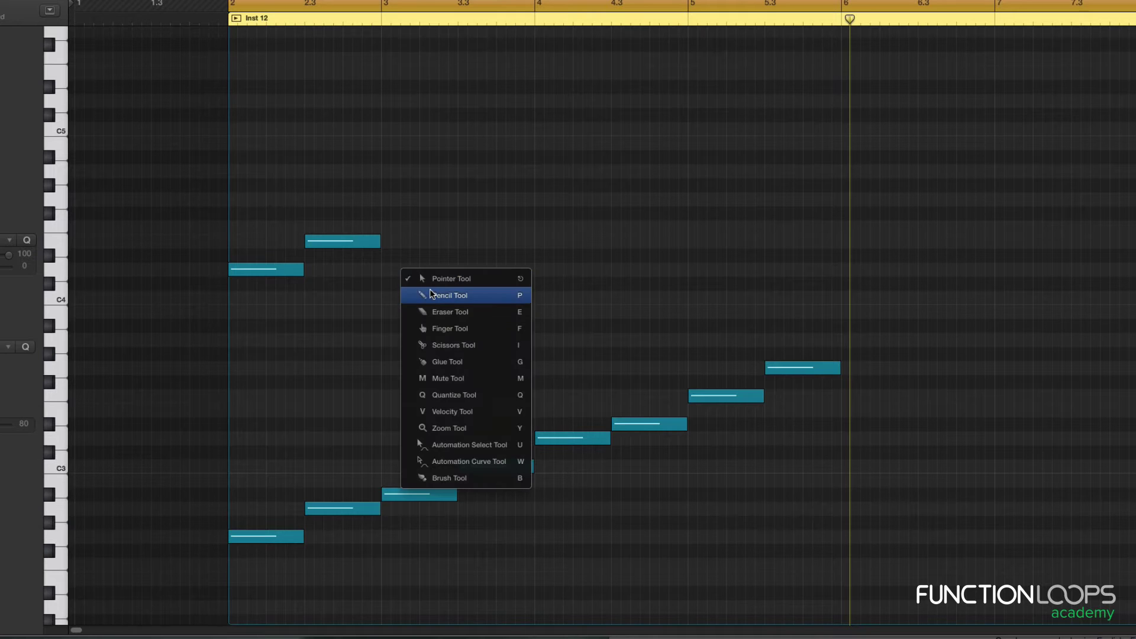
Complete the upper D minor scale with the Pencil tool, adding half-bar F4, G4, A4, A#4, C5 and D5 notes from bar 3 to bar 6.
left_click(424, 295)
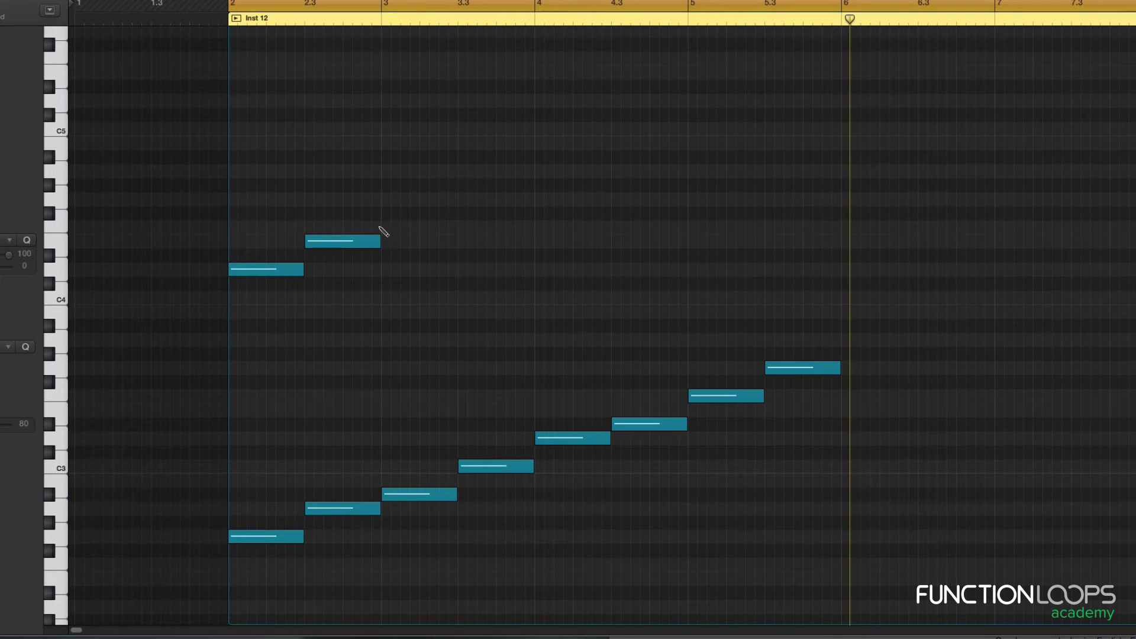
left_click(383, 227)
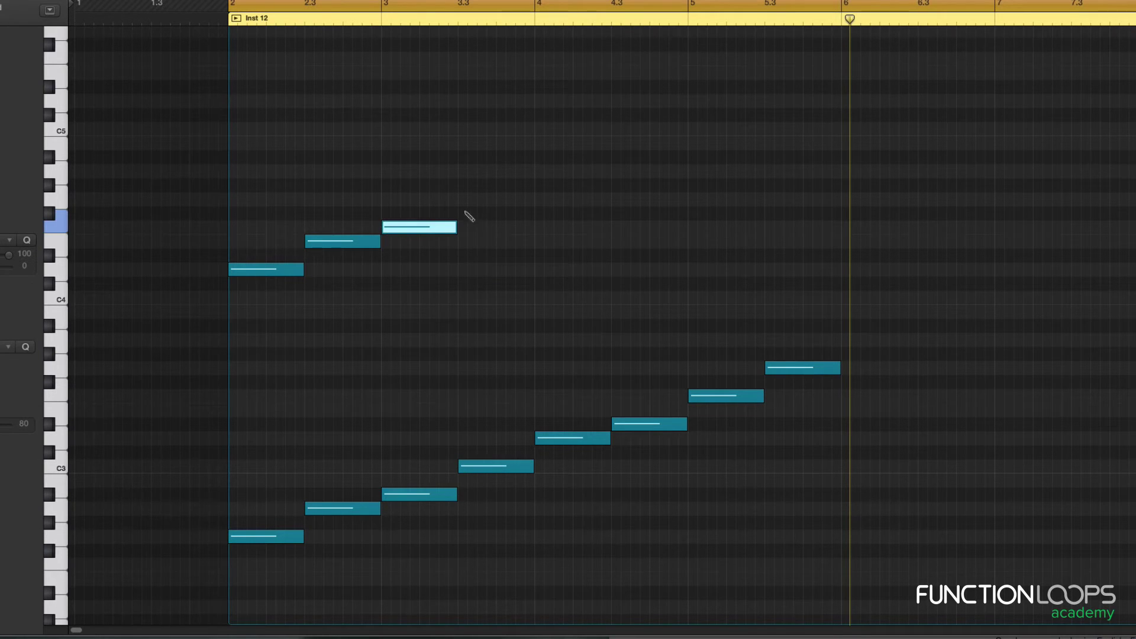
left_click(460, 200)
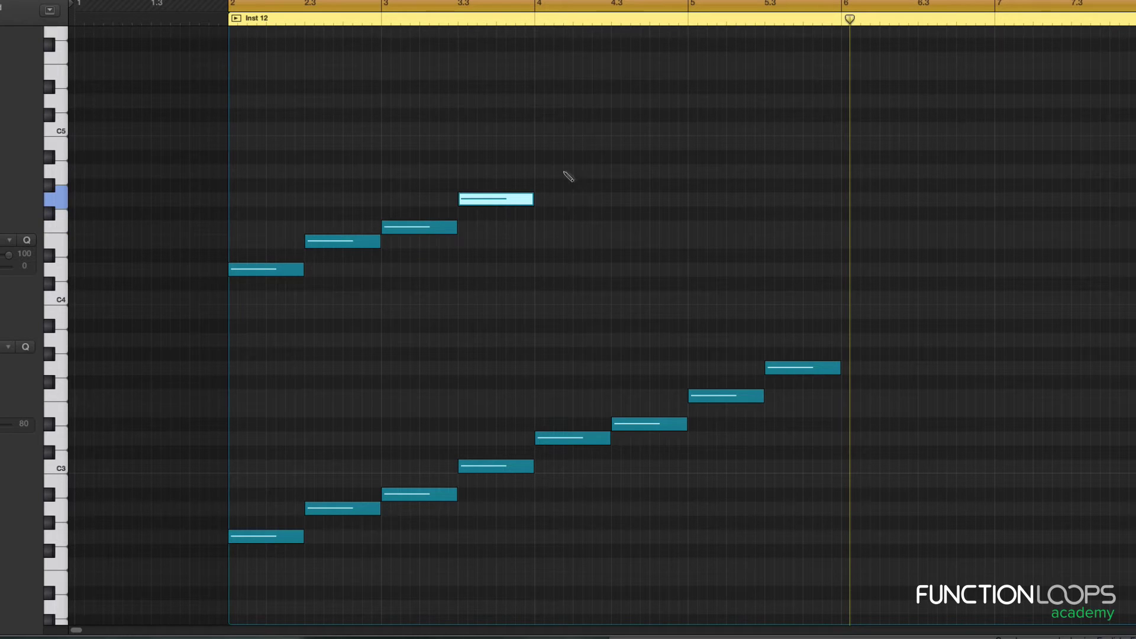
left_click(536, 171)
left_click(614, 156)
scroll(691, 202, "up", 1)
scroll(691, 202, "up", 2)
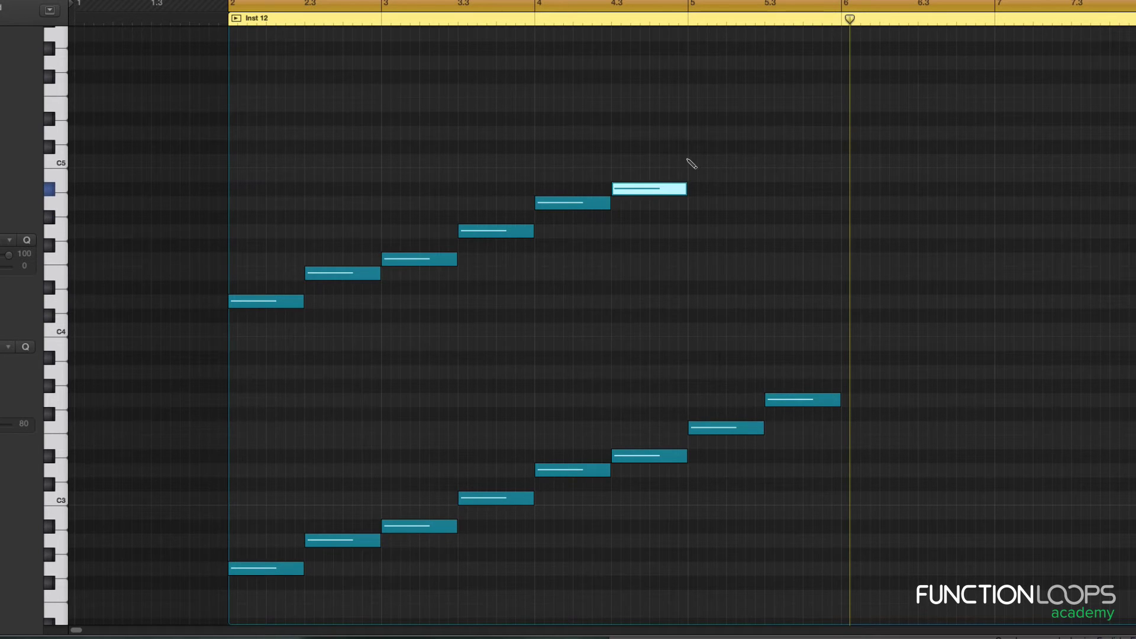
left_click(690, 160)
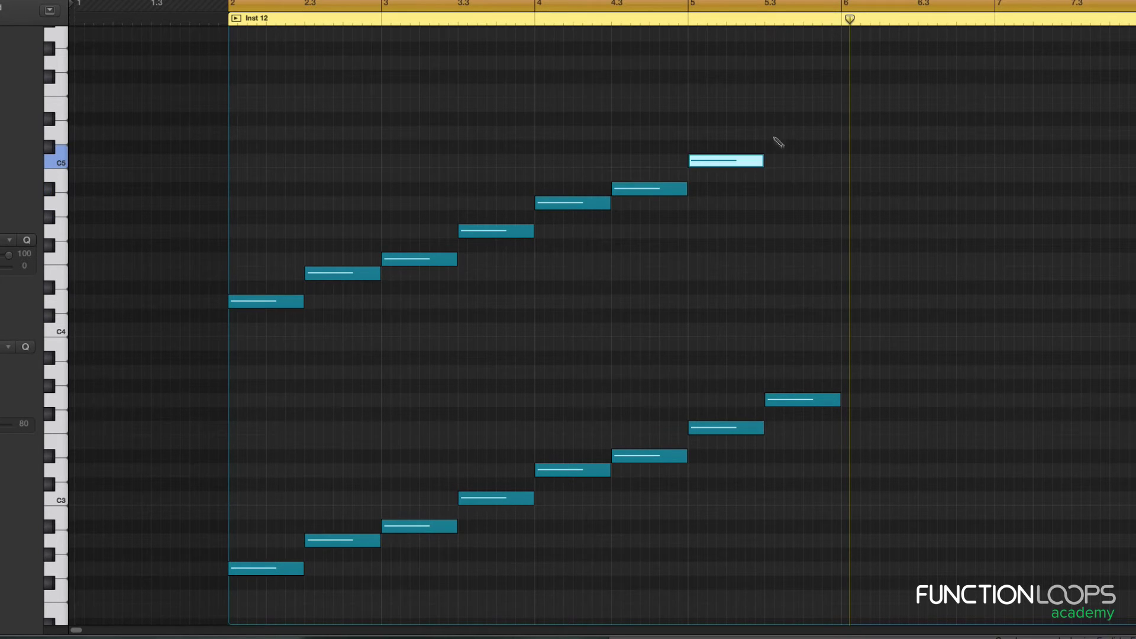
left_click(769, 132)
Select the eight upper D minor notes with the Pointer tool and delete them.
key("t")
left_click(772, 138)
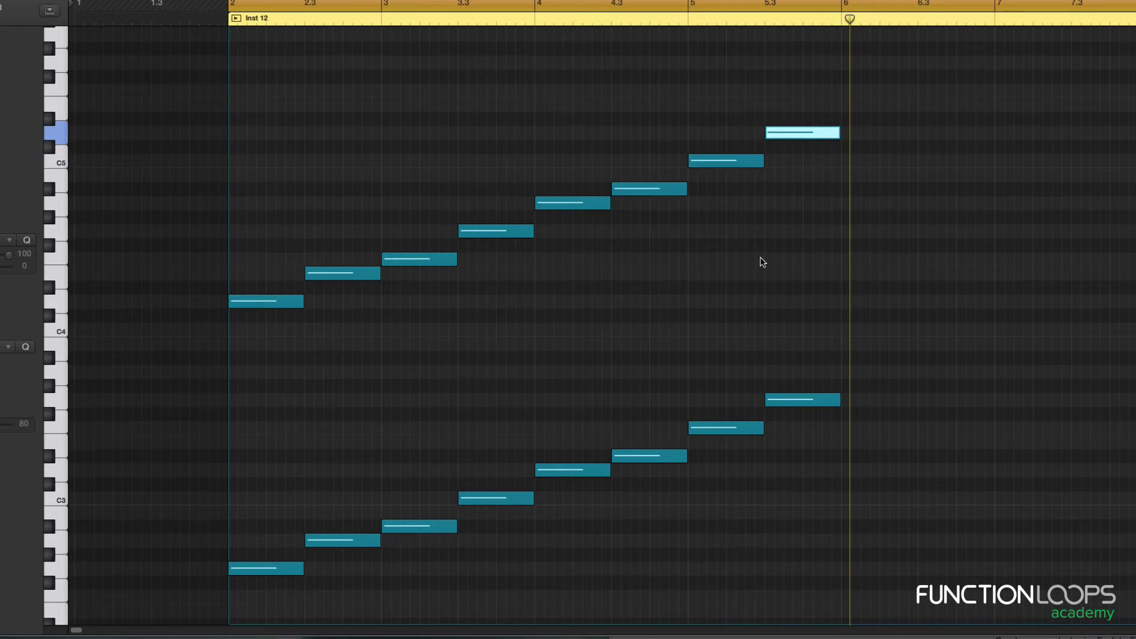
left_click(761, 259, "ctrl+alt")
key("t")
key("t")
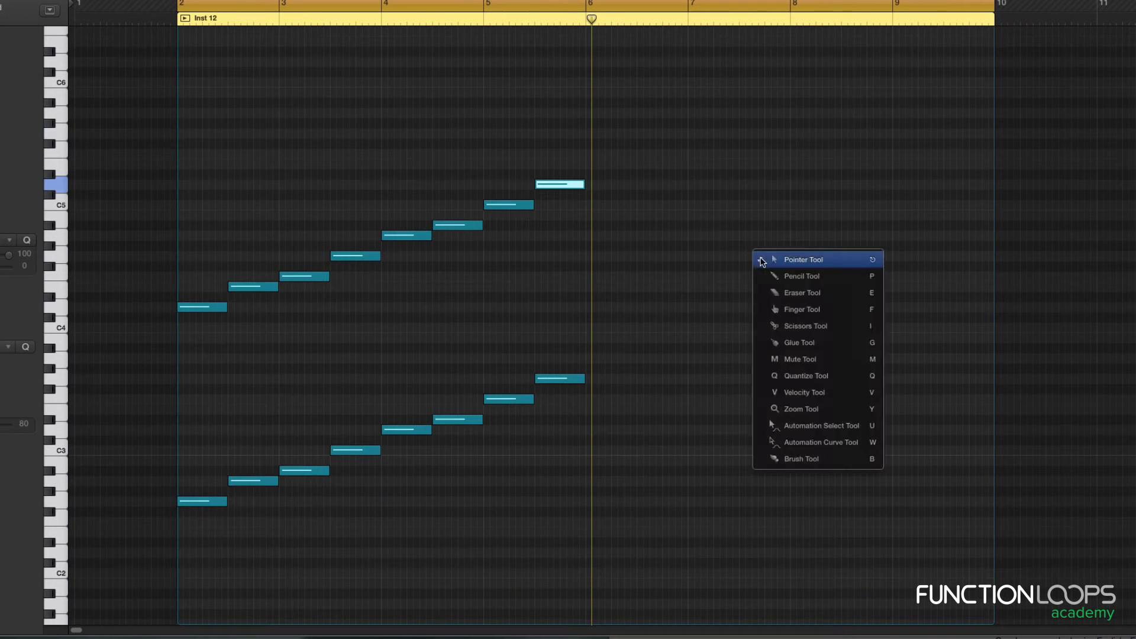
left_click_drag(211, 154, 572, 321)
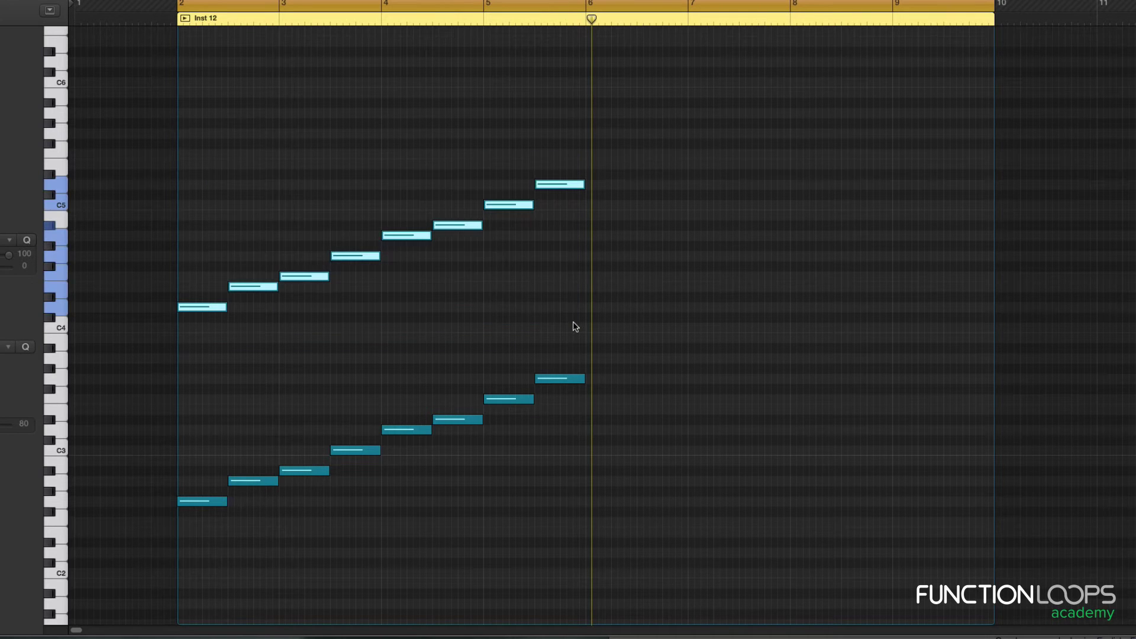
key("Delete")
Select all the remaining scale notes and transpose them up two semitones so the scale starts on A2.
left_click_drag(201, 403, 629, 527)
left_click_drag(507, 340, 559, 433)
key("alt+Up")
key("alt+Up")
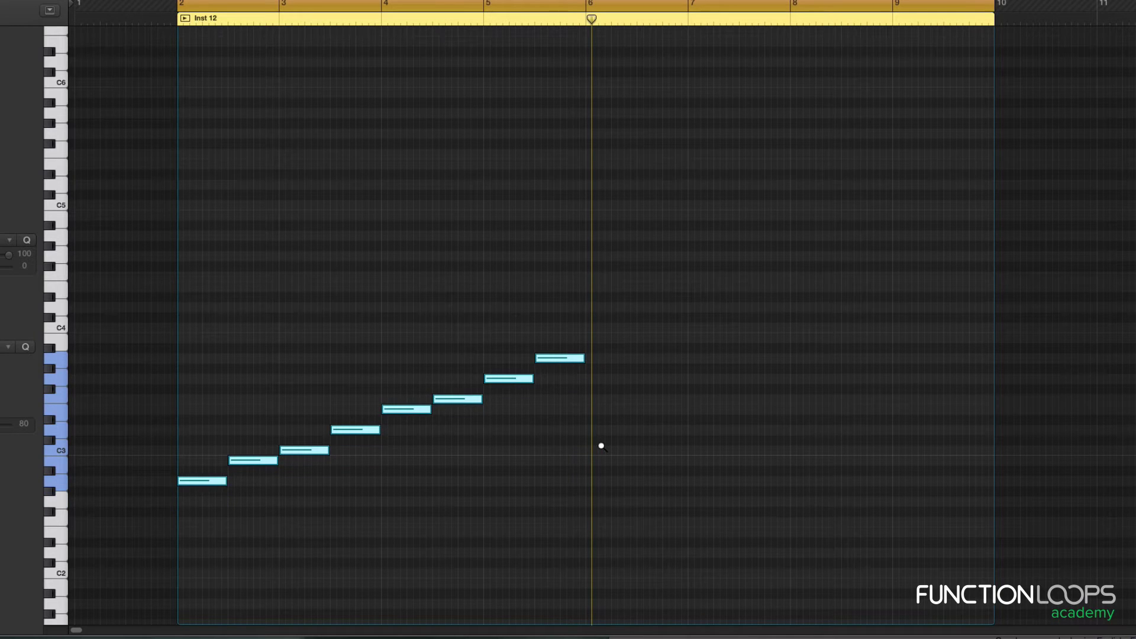
Transpose the selected scale up and down in semitones, ending with its first note on G#2.
key("t")
key("Down")
key("Return")
key("t")
key("Escape")
key("alt+Up")
key("alt+Up")
key("alt+Up")
key("alt+Up")
key("alt+Up")
key("alt+Up")
key("alt+Down")
key("alt+Down")
key("alt+Down")
key("alt+Down")
key("alt+Down")
key("alt+Down")
key("alt+Down")
key("alt+Down")
key("alt+Down")
key("alt+Up")
key("alt+Up")
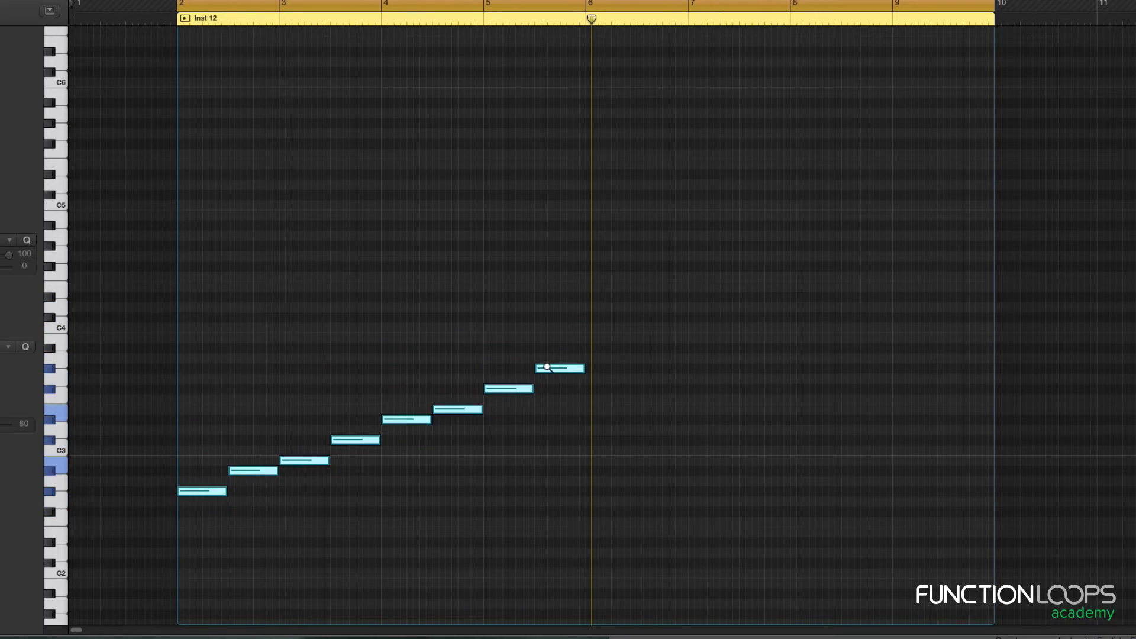
key("Escape")
Select all eight scale notes and delete them to empty the region.
left_click(222, 379)
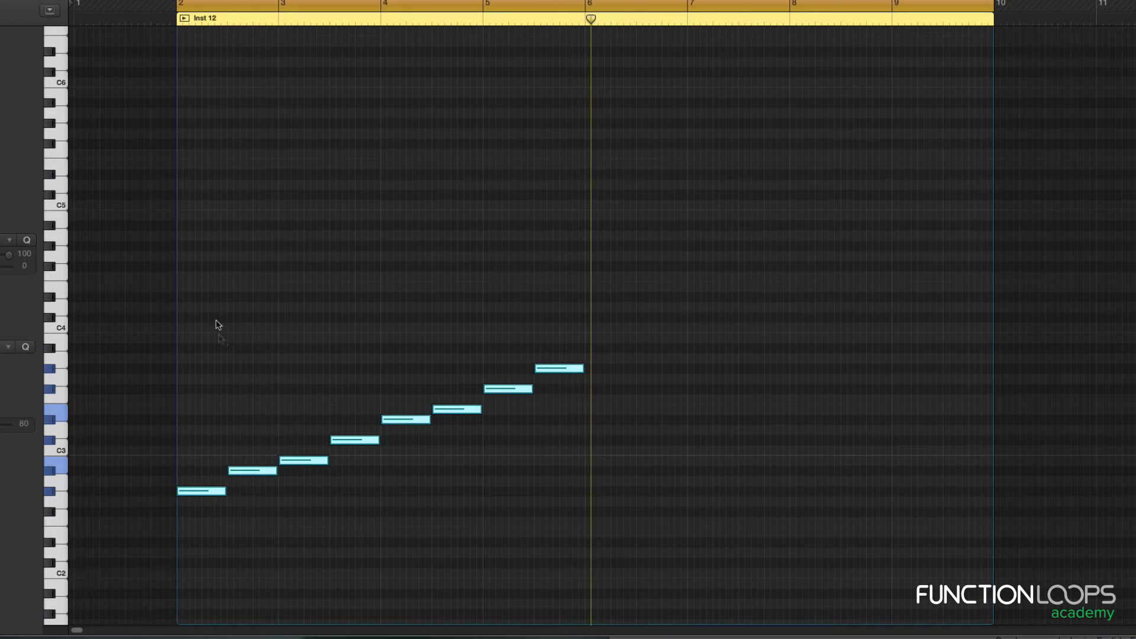
left_click_drag(212, 275, 621, 603)
key("Delete")
Draw an A2 note at bar 2 with the Pencil tool and lengthen it to one full bar.
scroll(281, 424, "down", 3)
scroll(281, 424, "up", 3)
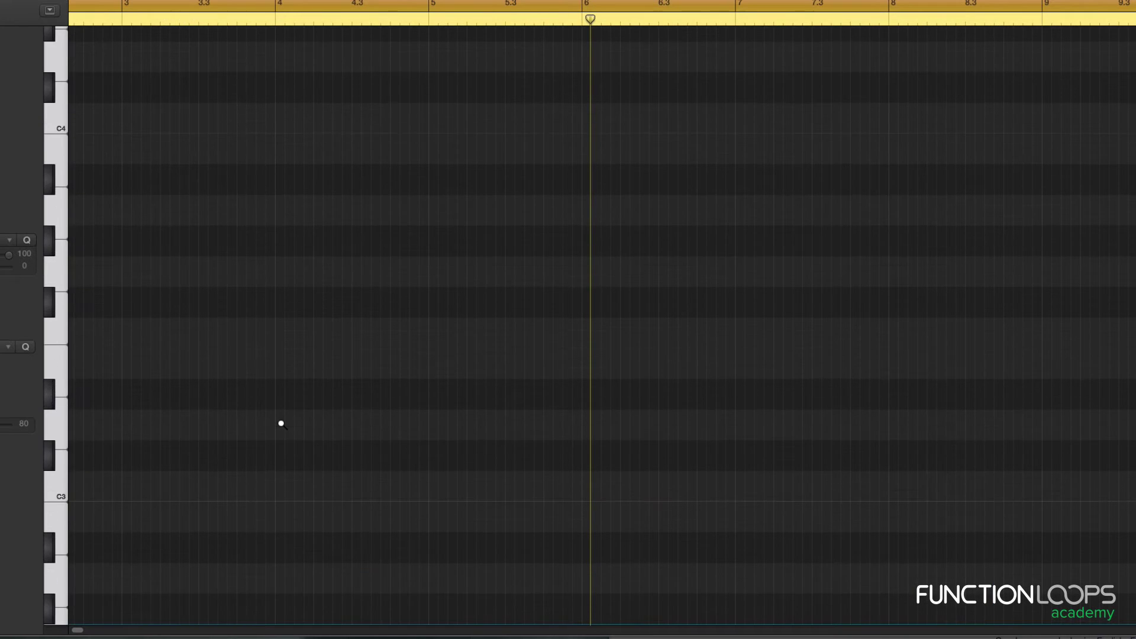
scroll(282, 426, "down", 3)
scroll(279, 426, "down", 5)
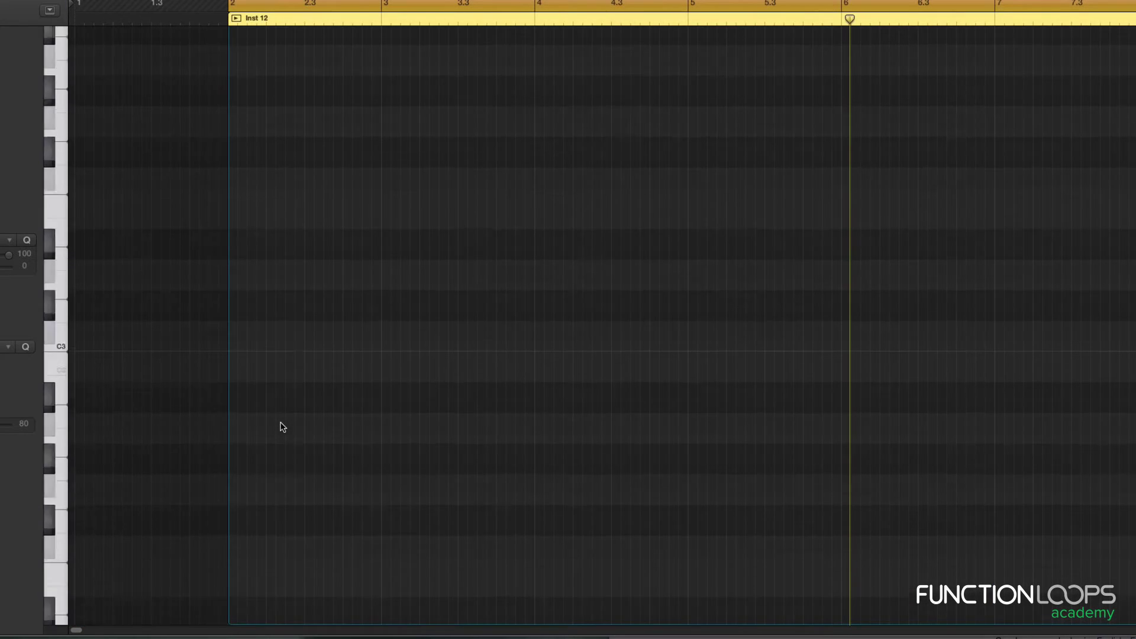
key("t")
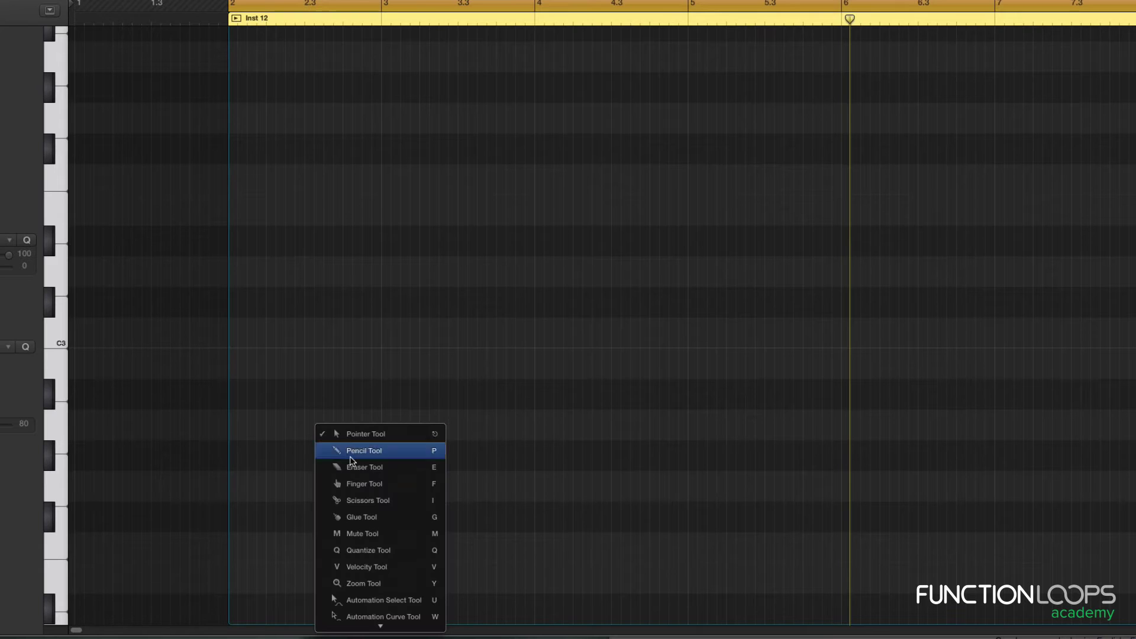
left_click(352, 454)
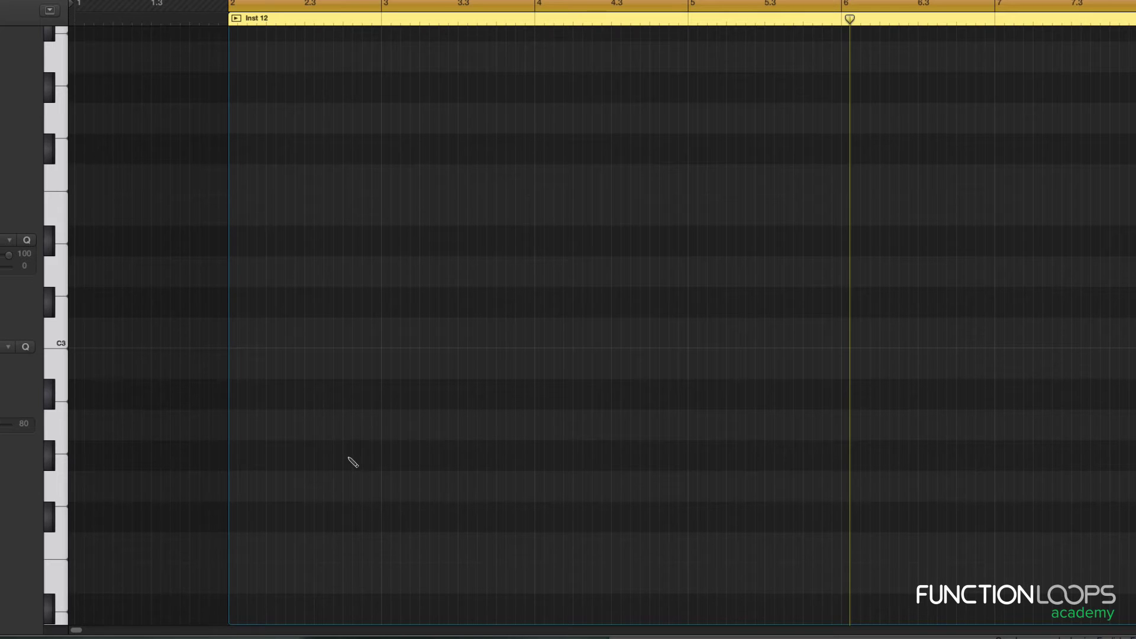
left_click(232, 431)
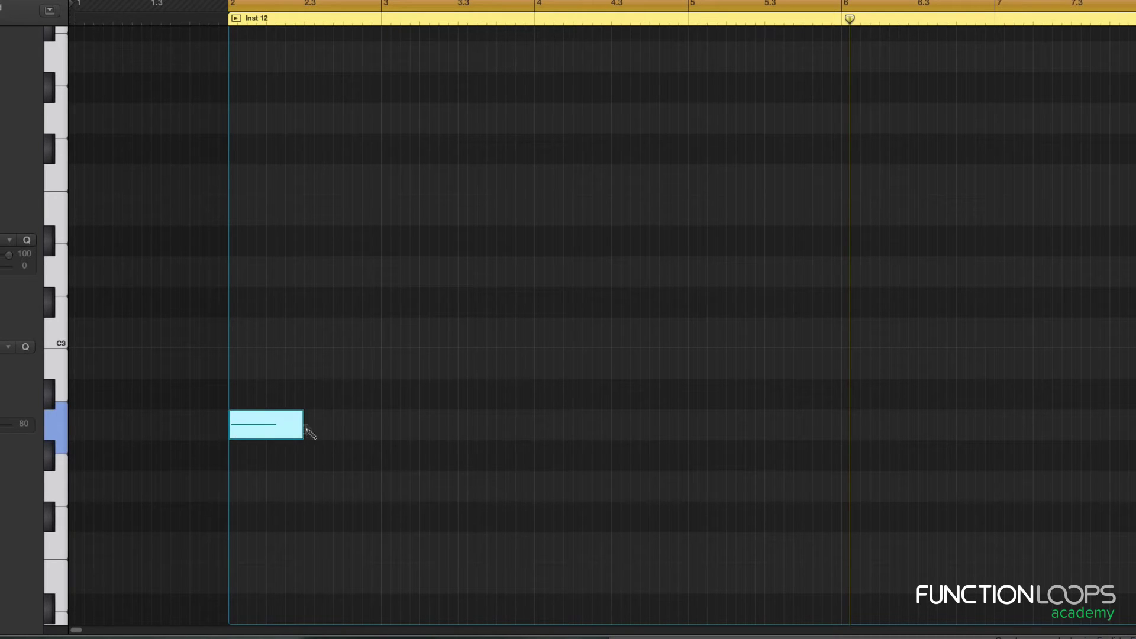
left_click_drag(304, 432, 382, 448)
Draw ascending one-bar notes A2 at bar 5, B2 at bar 6, C3 at bar 7 and D3 at bar 8.
scroll(407, 453, "up", 1)
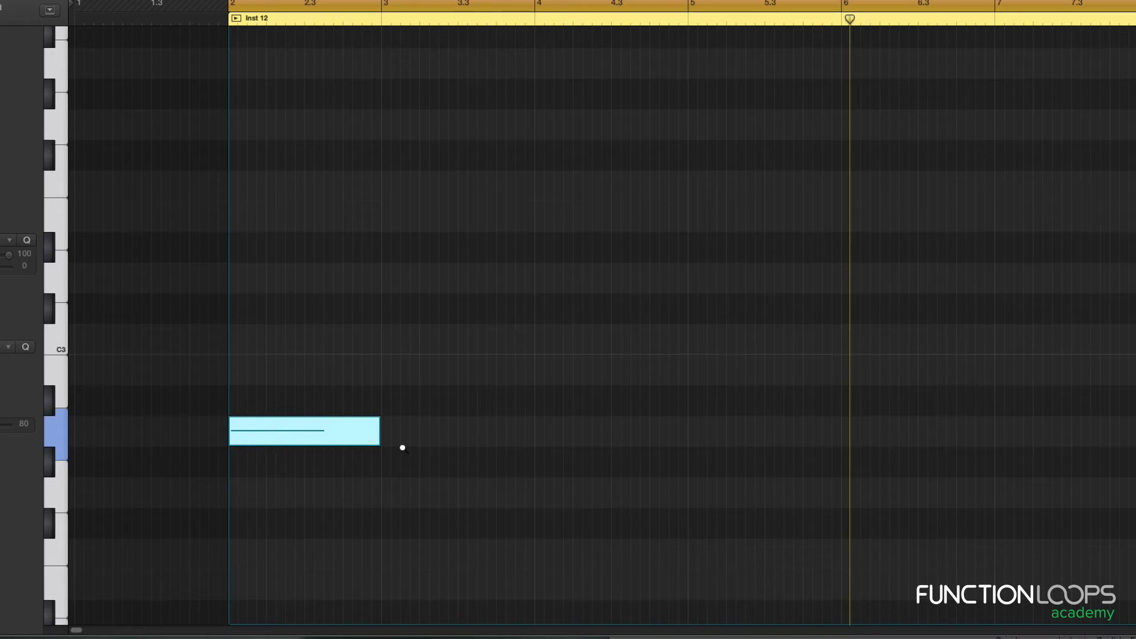
key("super+Up")
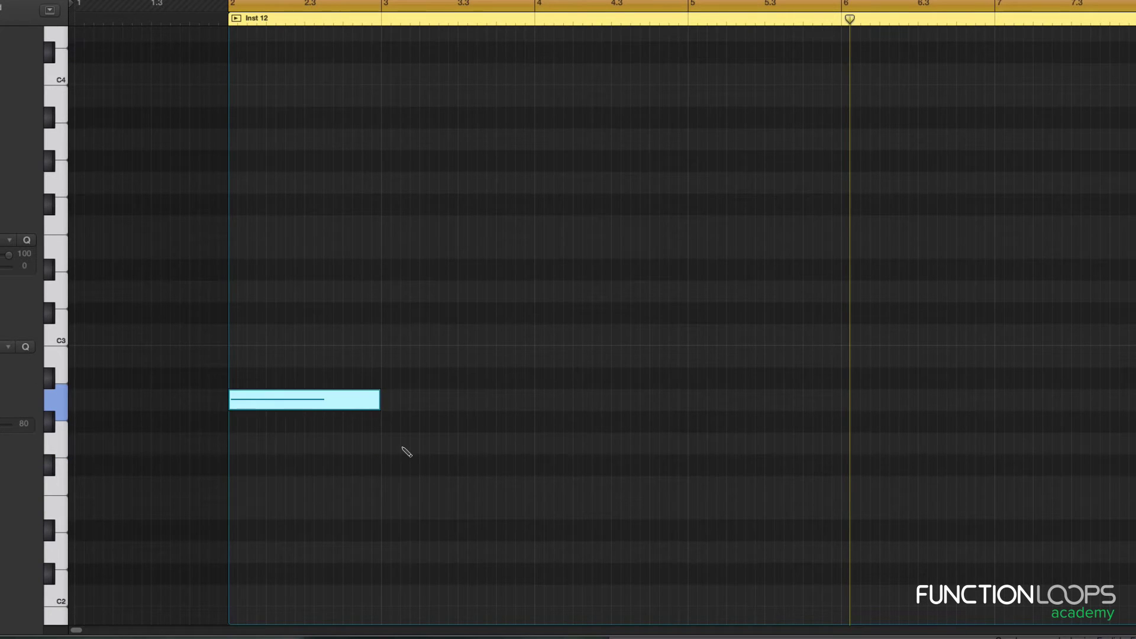
scroll(407, 453, "up", 3)
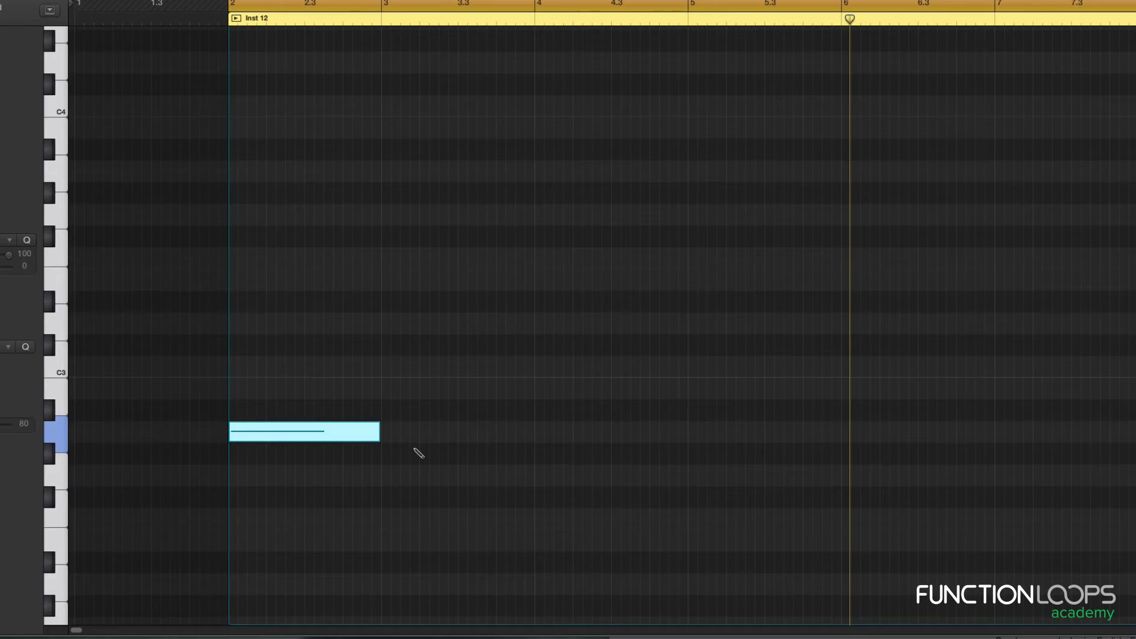
scroll(417, 449, "up", 3)
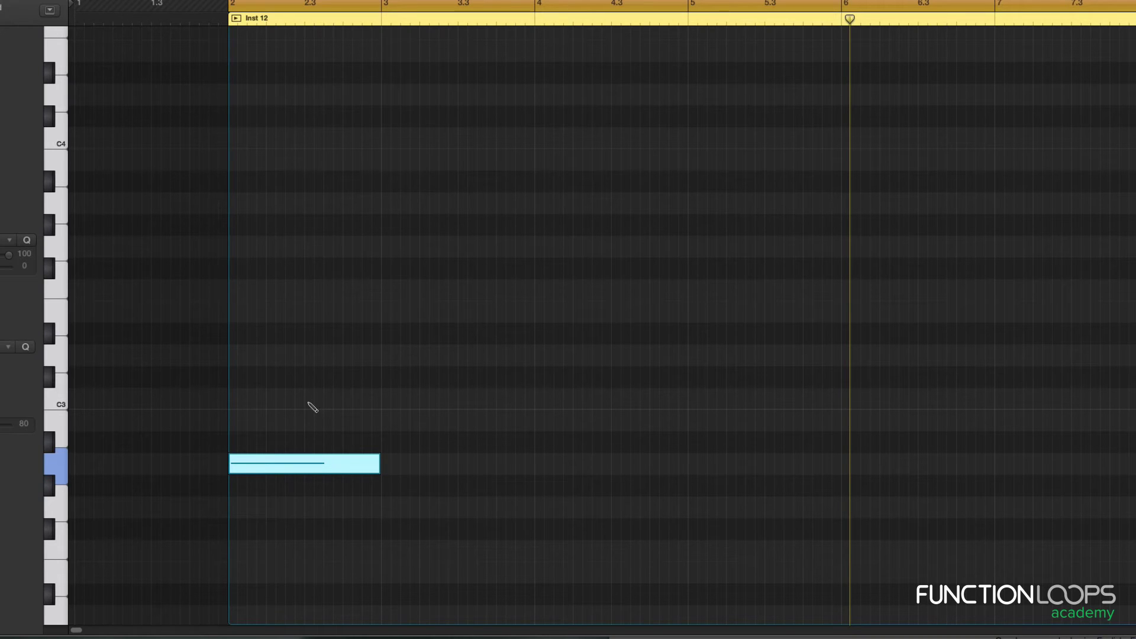
left_click(693, 463)
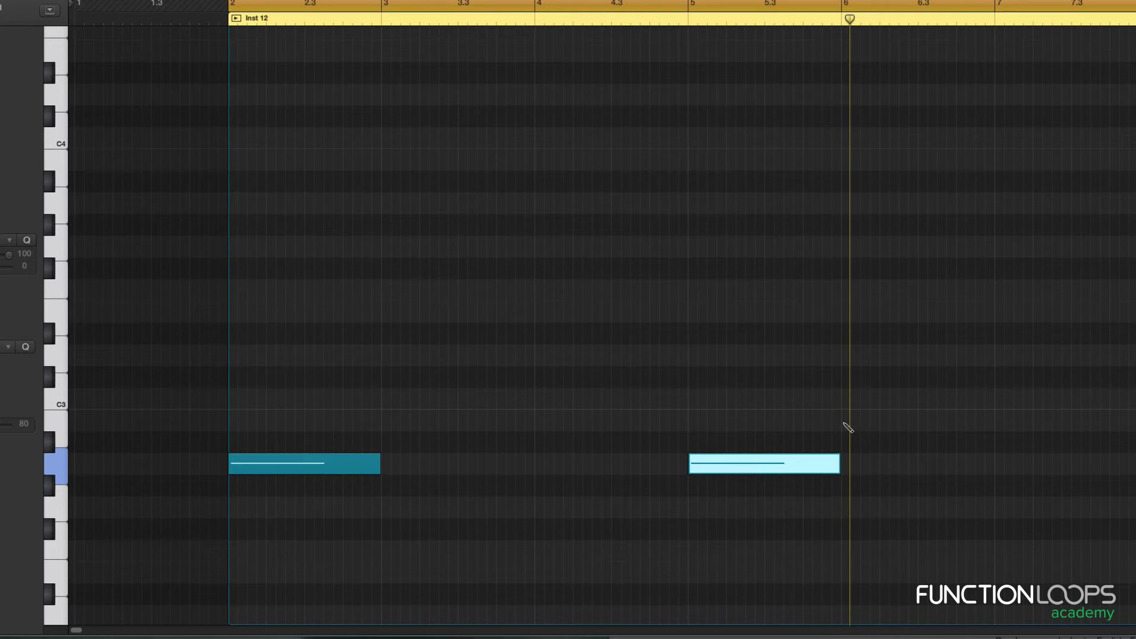
left_click(845, 424)
left_click(1000, 398)
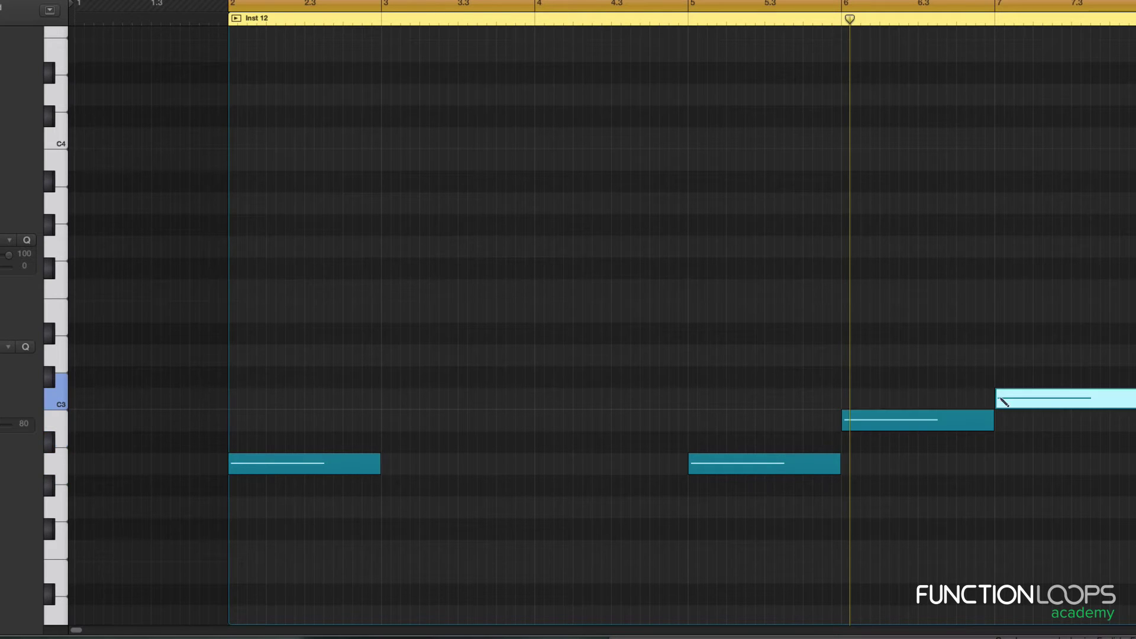
left_click(1135, 355)
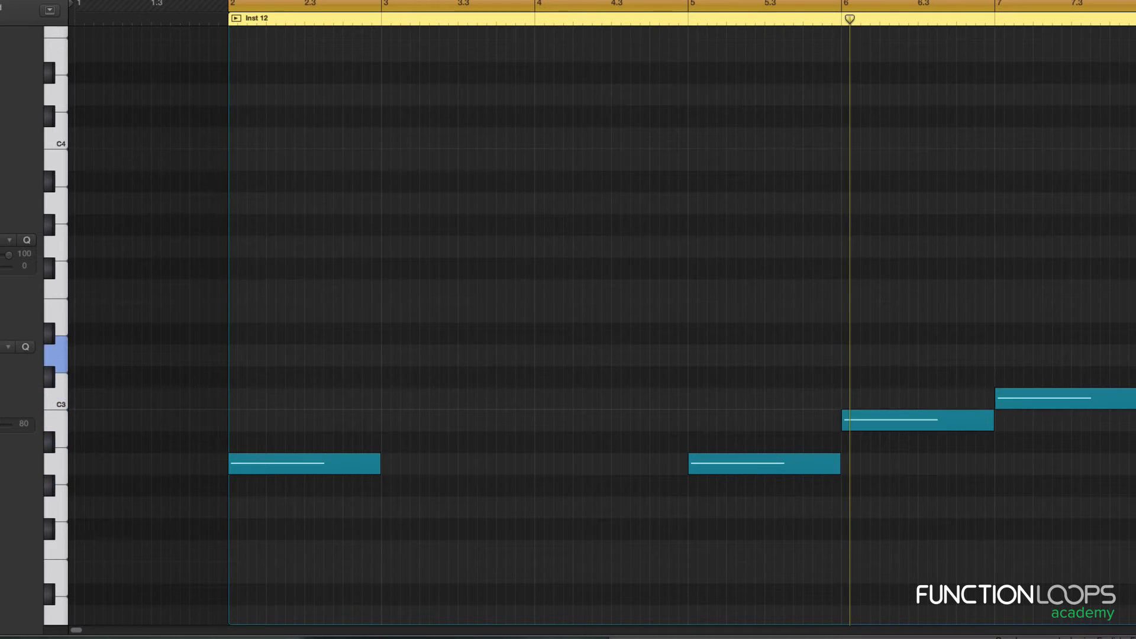
Turn off cycle mode and audition the ascending notes one by one, starting with A2 at bar 5.
scroll(710, 558, "right", 5)
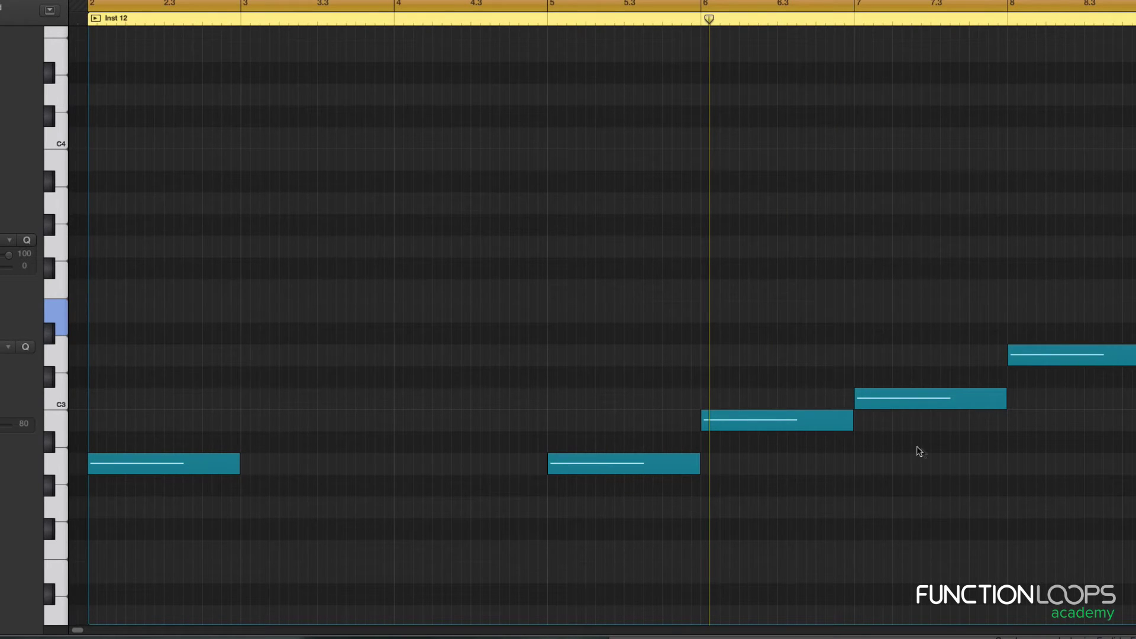
key("c")
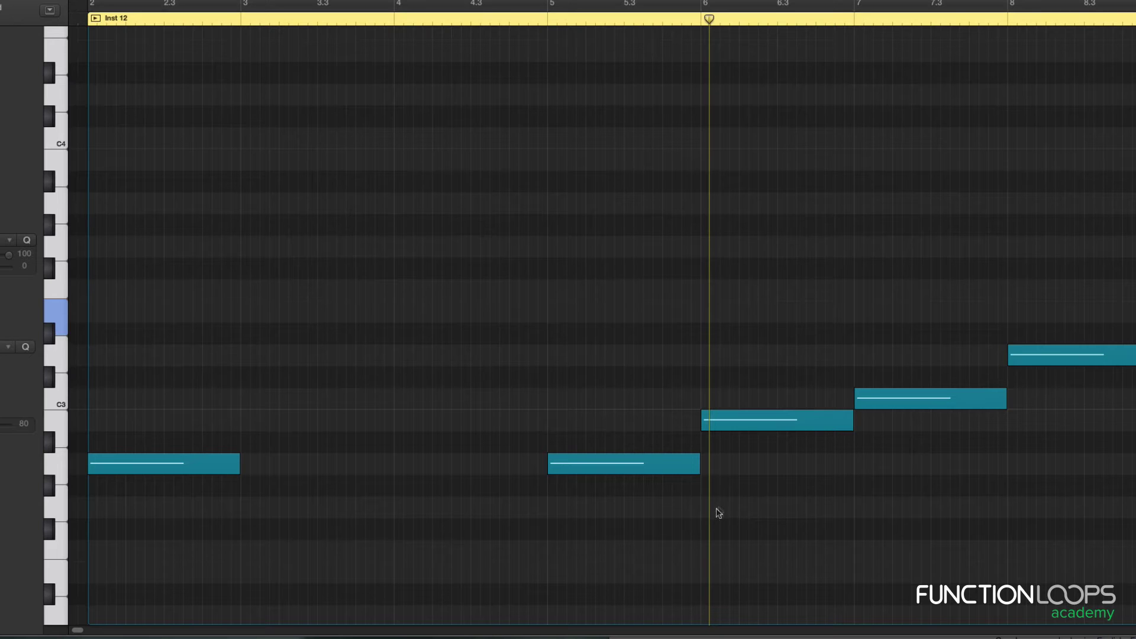
left_click(602, 464)
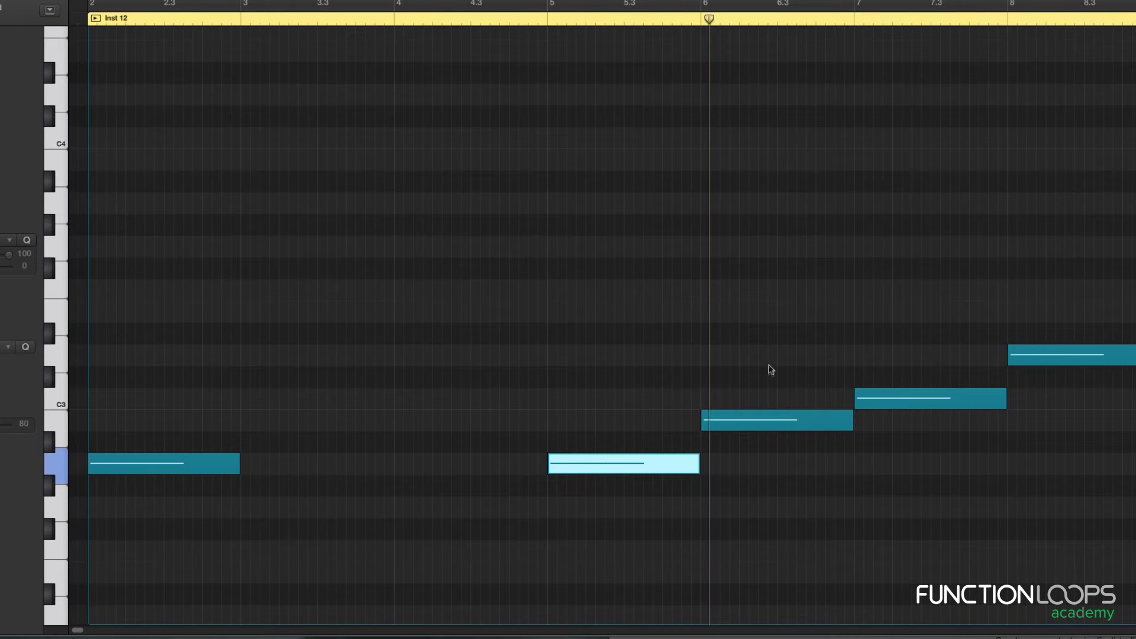
left_click(769, 420)
left_click(881, 404)
left_click_drag(1051, 324, 1094, 401)
left_click(1118, 283)
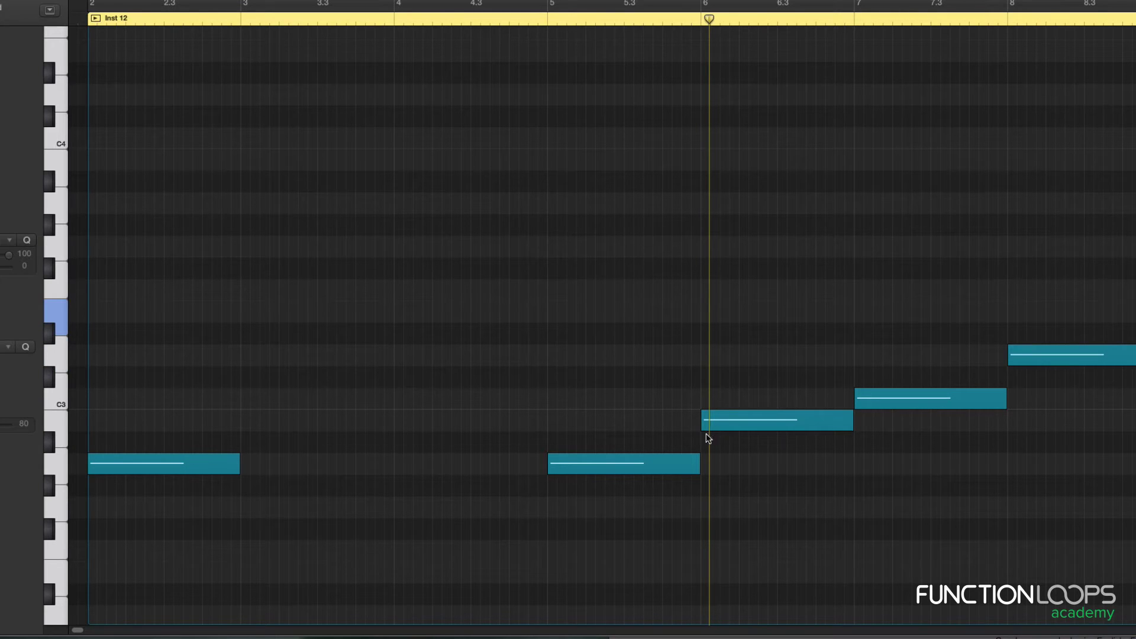
Audition the first three scale notes one by one: A2 at bar 5, B2 at bar 6 and C3 at bar 7.
scroll(482, 454, "left", 2)
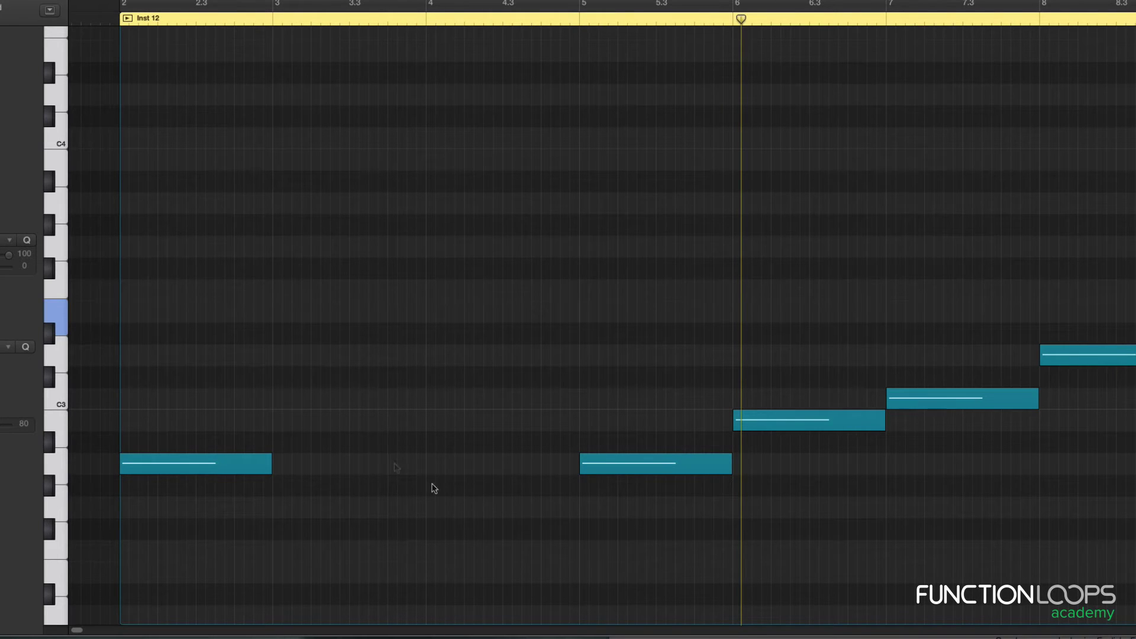
left_click(637, 470)
left_click(771, 416)
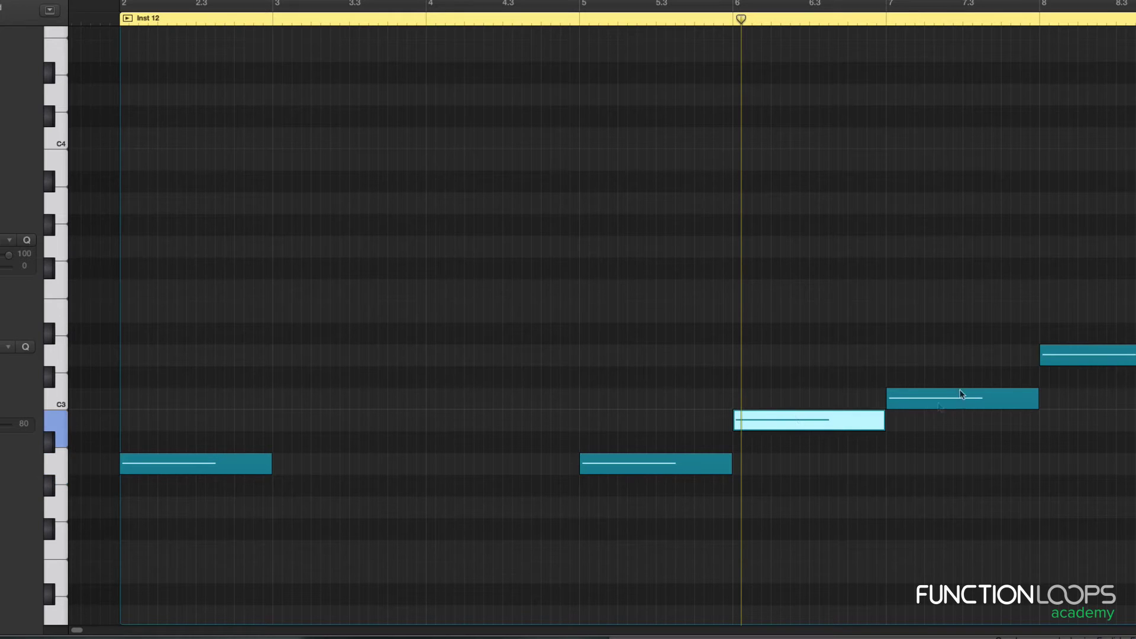
left_click(957, 400)
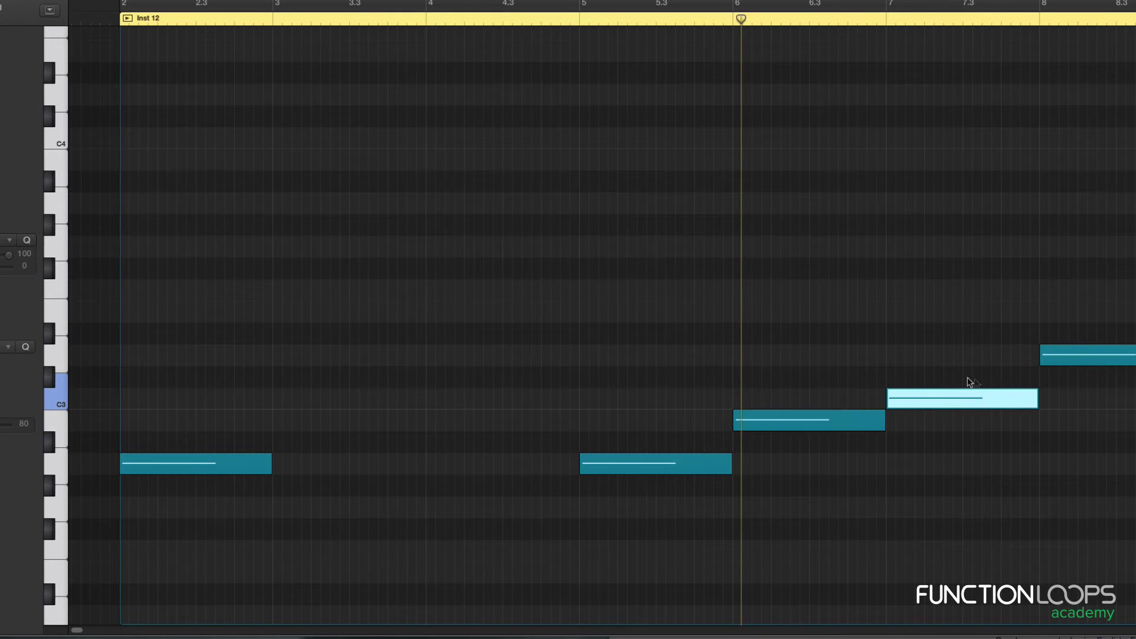
Draw one-bar notes C3 and E3 above the A2 at bar 2 with the Pencil tool.
key("Escape")
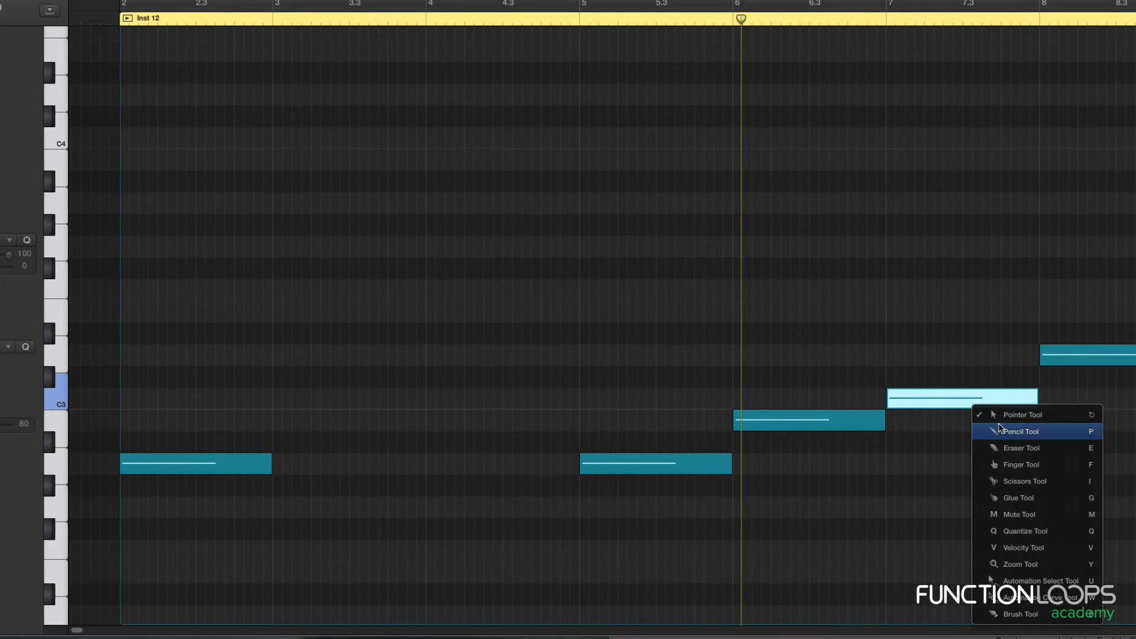
left_click(1006, 431)
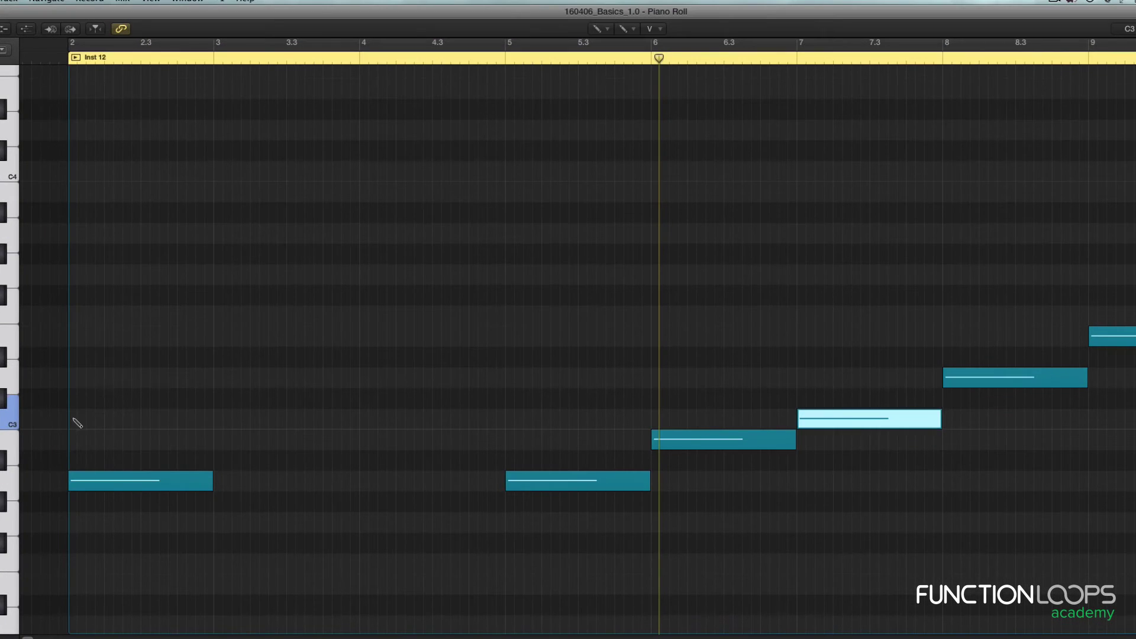
left_click(128, 405)
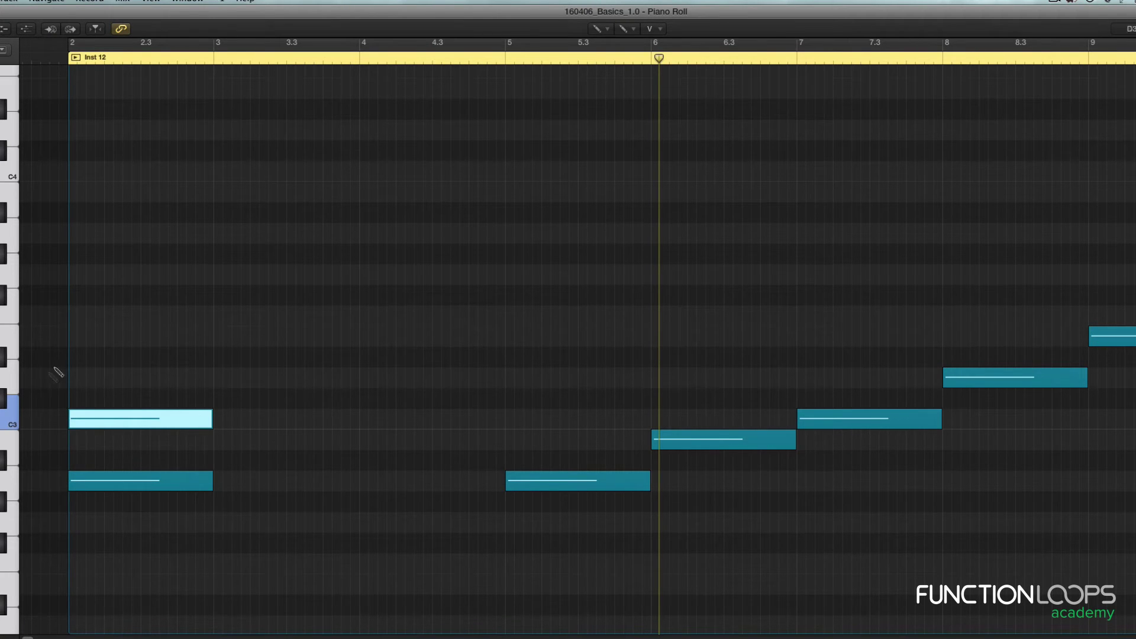
left_click(74, 341)
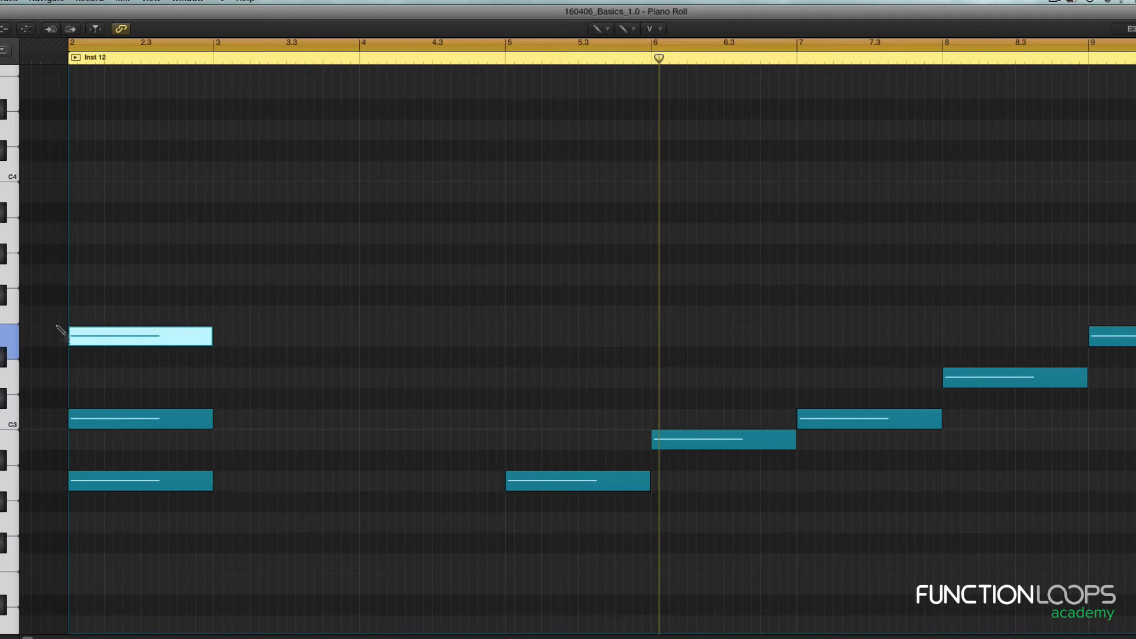
Select the A2, C3 and E3 chord notes at bar 2 with the Pointer tool and play them back.
key("t")
left_click(172, 375)
left_click_drag(283, 558, 183, 337)
key("shift+space")
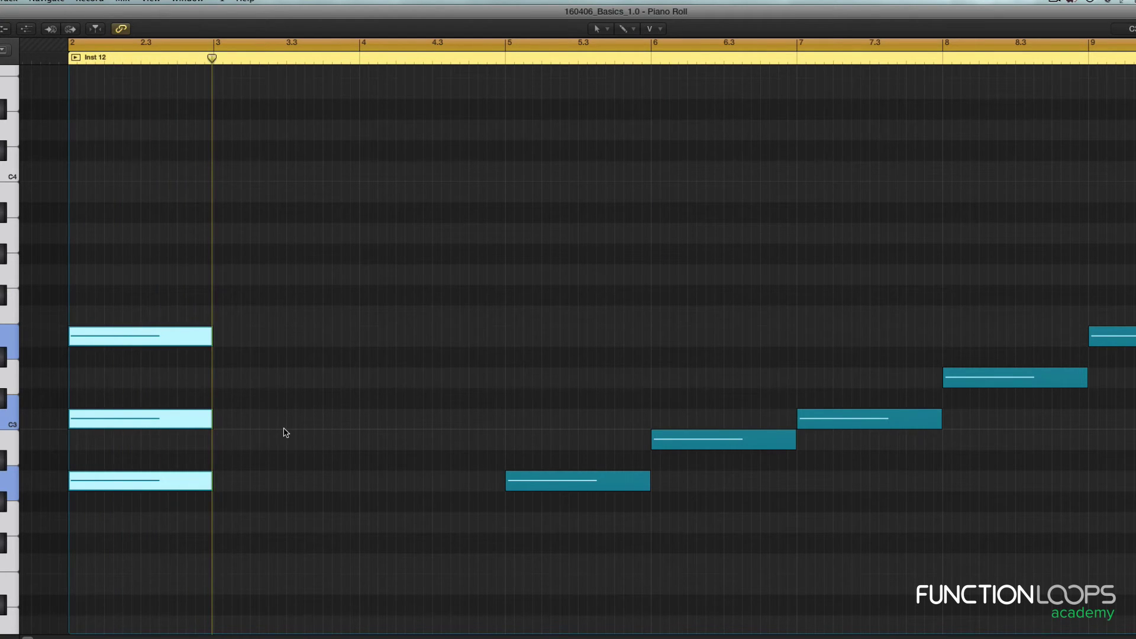
Draw a one-bar D3 note at bar 3 with the Pencil tool as the second chord's root.
key("t")
left_click(301, 457)
left_click(215, 382)
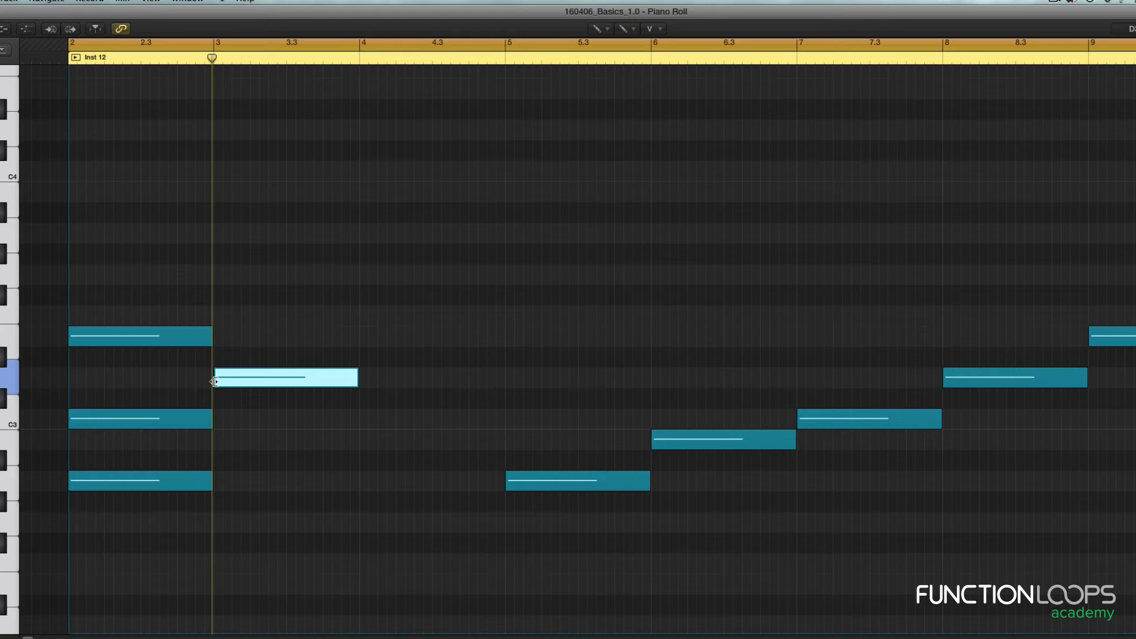
scroll(300, 393, "up", 2)
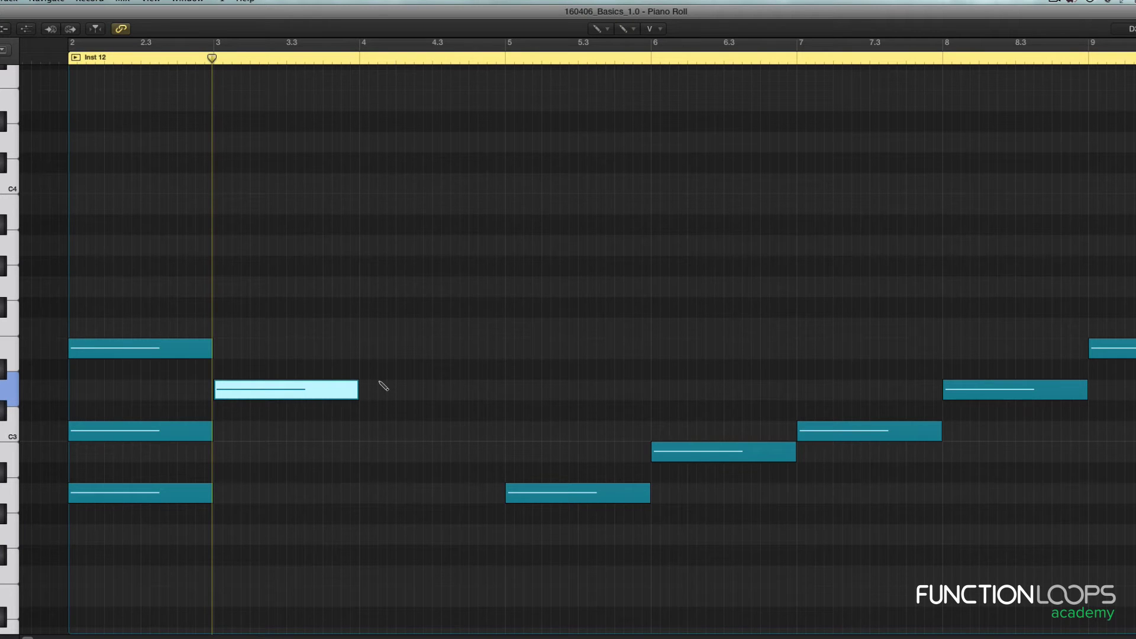
Select the ascending notes from A2 at bar 5 with the Pointer tool and shorten them to half a bar.
scroll(385, 386, "right", 4)
key("t")
key("t")
left_click_drag(450, 236, 1133, 628)
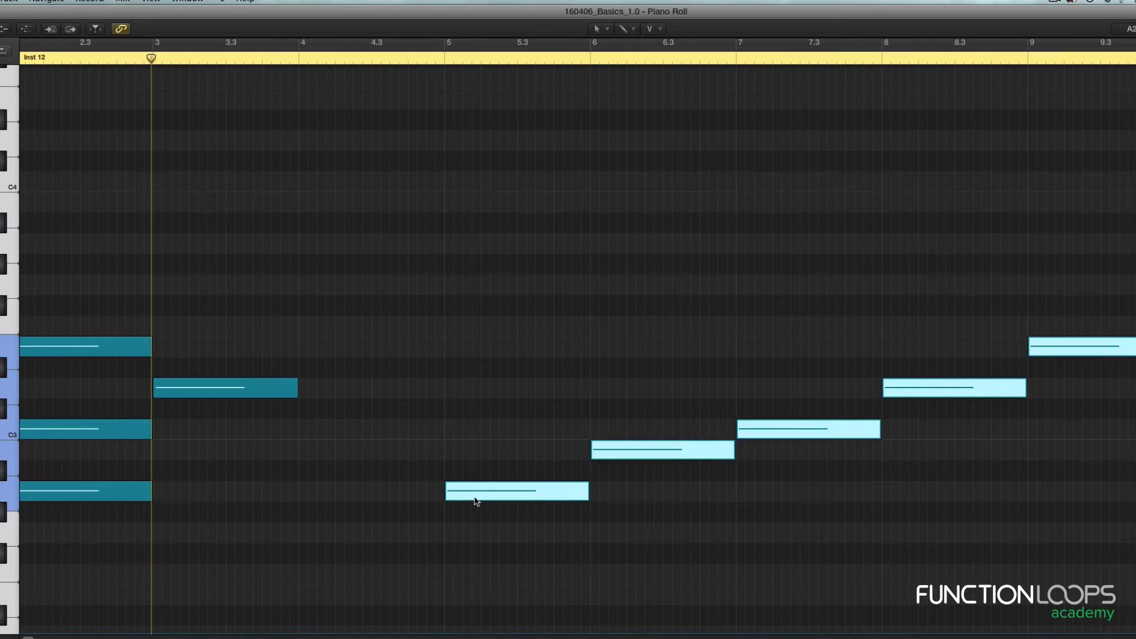
left_click_drag(589, 498, 517, 514)
scroll(515, 513, "up", 1)
scroll(517, 503, "left", 3)
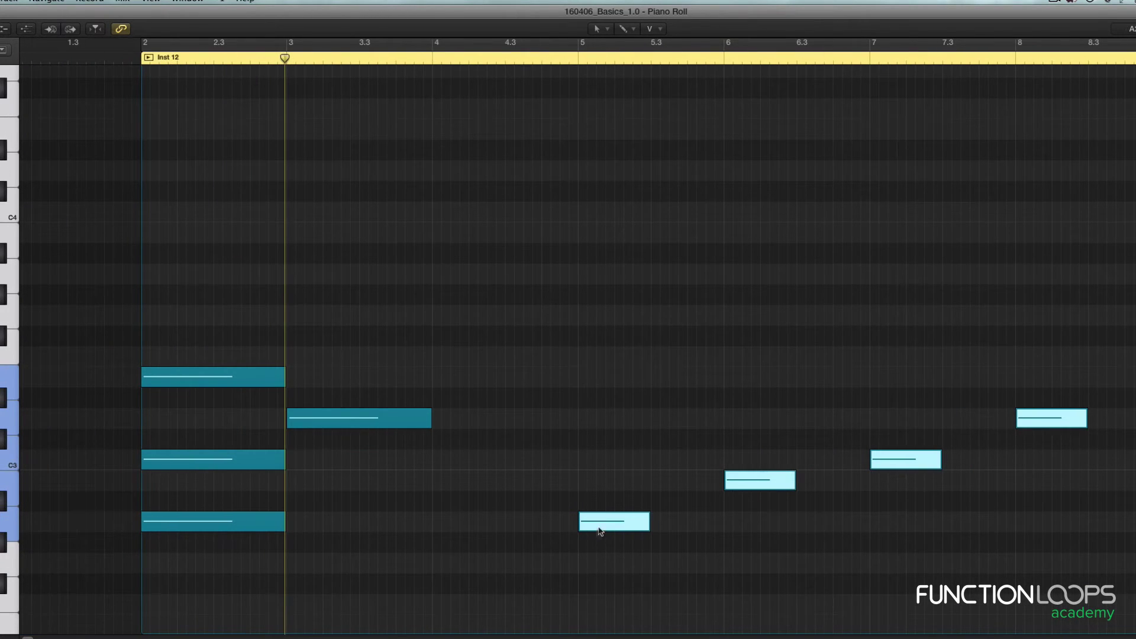
Move the shortened scale notes up an octave so they start with A3 at bar 2, and mute the first five.
left_click_drag(332, 375, 167, 276)
scroll(248, 305, "up", 2)
left_click(390, 298)
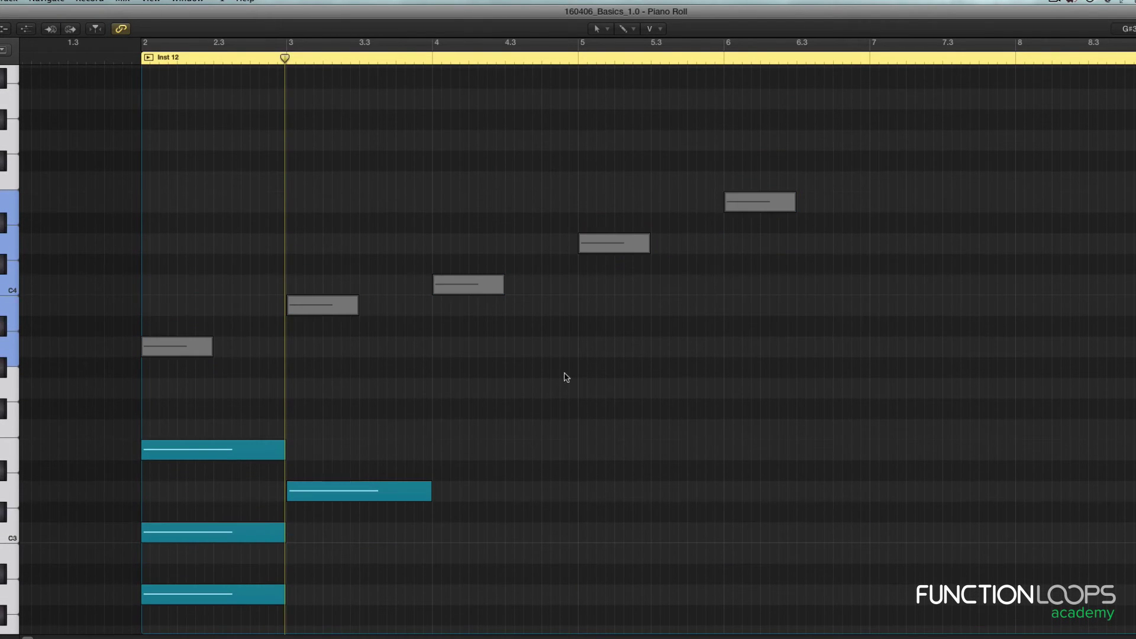
Close the gaps so the scale runs in consecutive half-bar notes from bar 2 to bar 6, and mute its last three notes.
key("t")
left_click(874, 229)
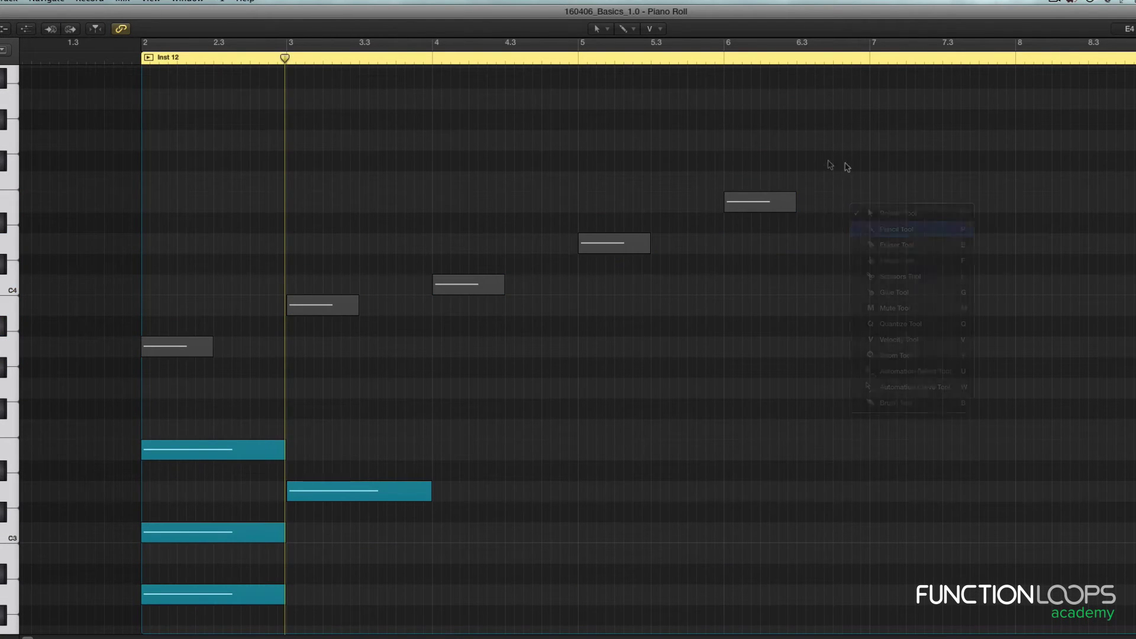
left_click(789, 206)
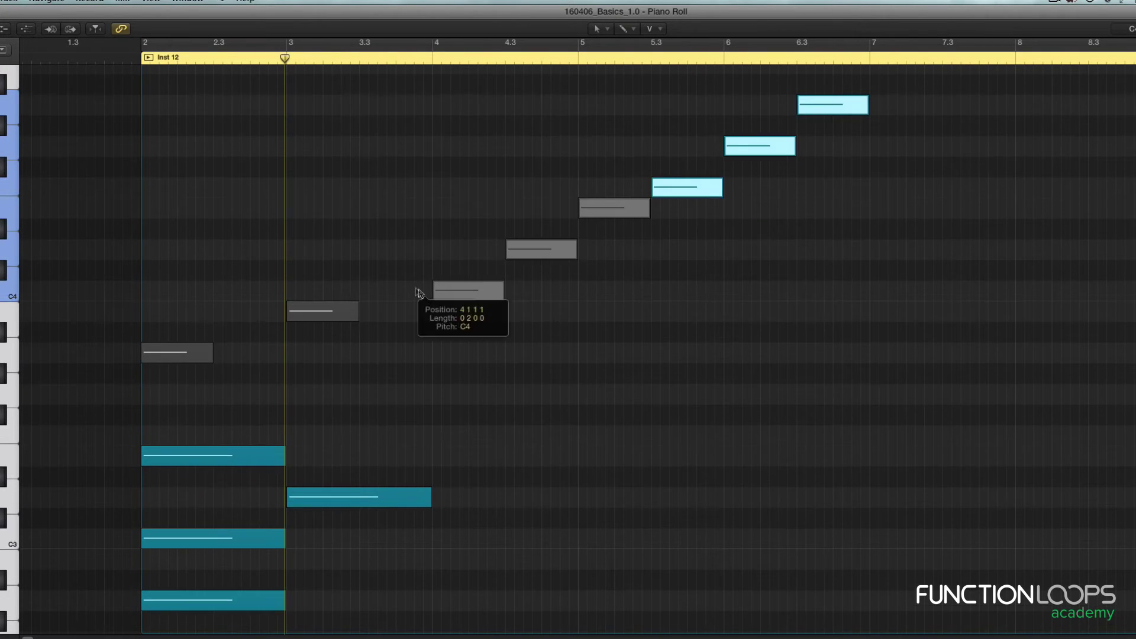
left_click_drag(422, 286, 374, 282)
left_click_drag(329, 315, 256, 314)
left_click(433, 150)
left_click_drag(818, 261, 454, 67)
key("ctrl+m")
left_click(412, 340)
Identify the scale tones for the D3 chord by checking D4 and F4 in the muted scale.
scroll(385, 421, "down", 3)
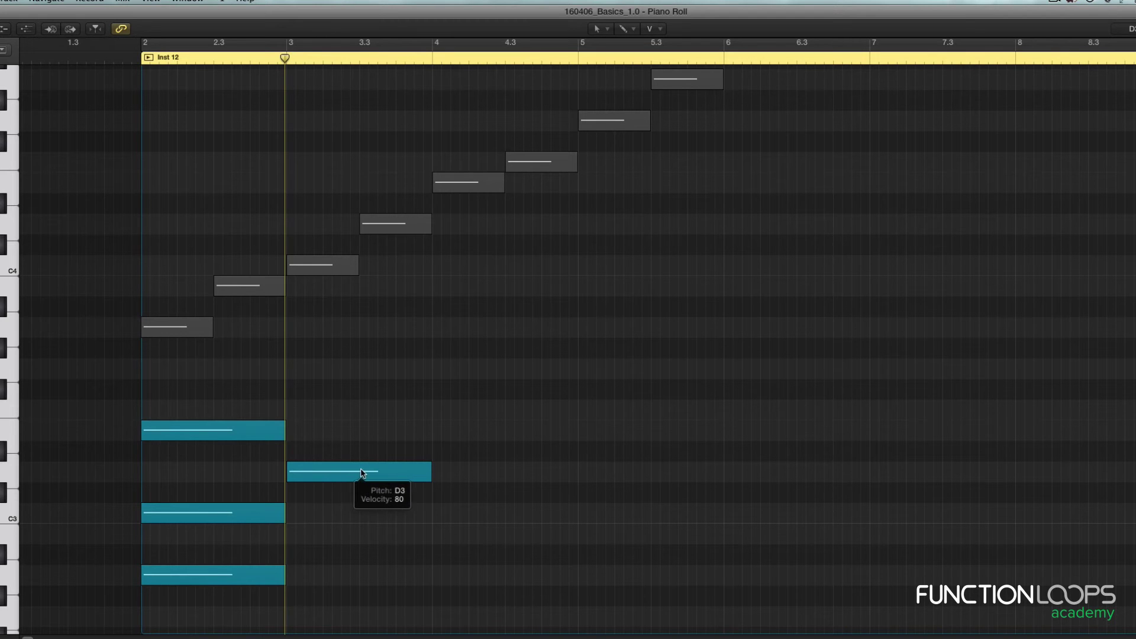
scroll(414, 355, "up", 3)
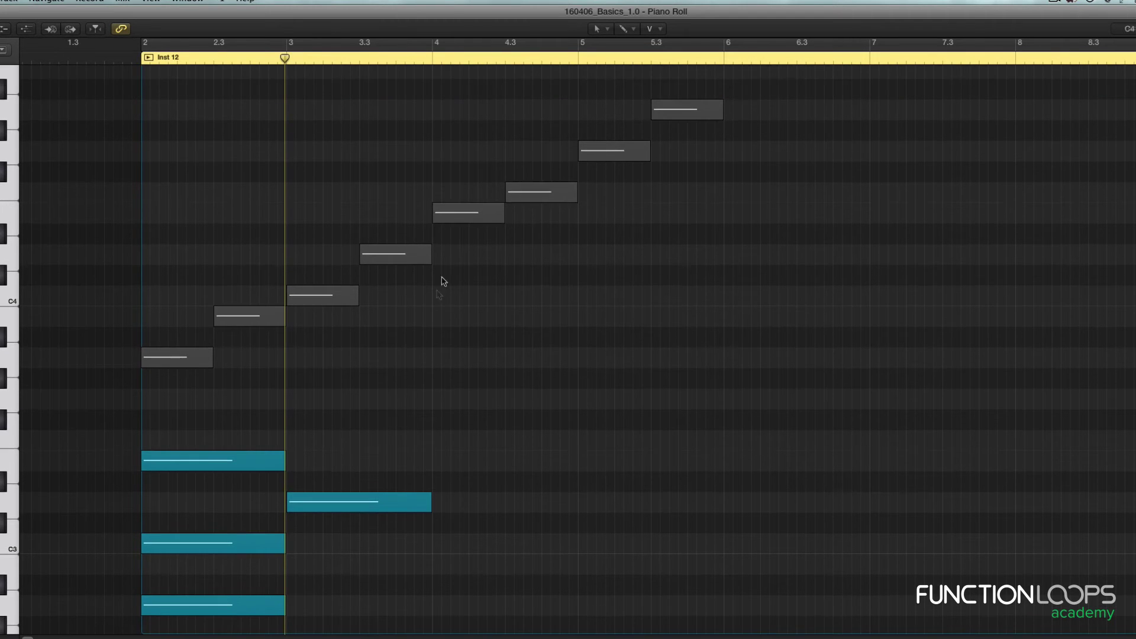
left_click(413, 258)
scroll(384, 261, "up", 3)
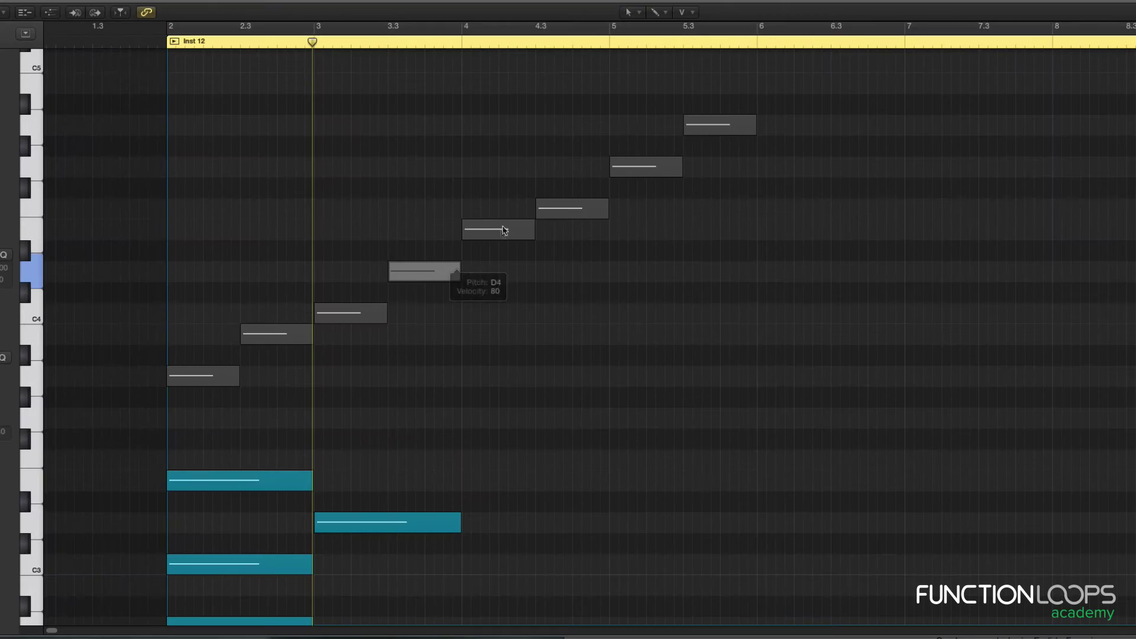
left_click(550, 208)
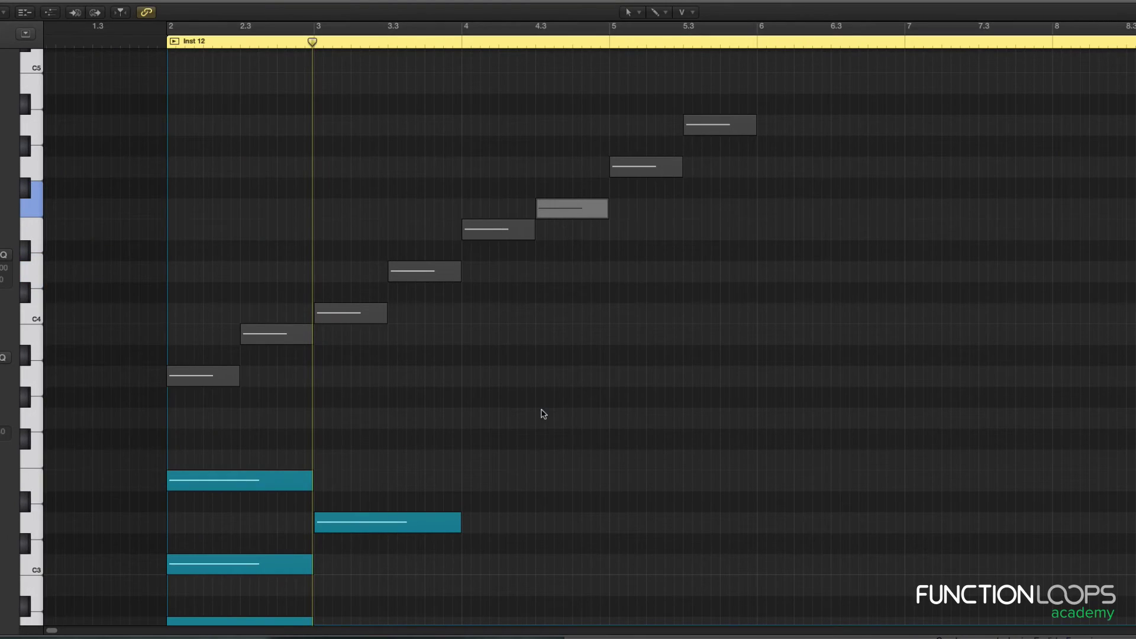
Draw F3 above the D3 at bar 3, lengthen it to nearly a full bar, and add A3 above it.
key("Escape")
left_click(569, 427)
left_click(323, 459)
left_click_drag(387, 461, 456, 461)
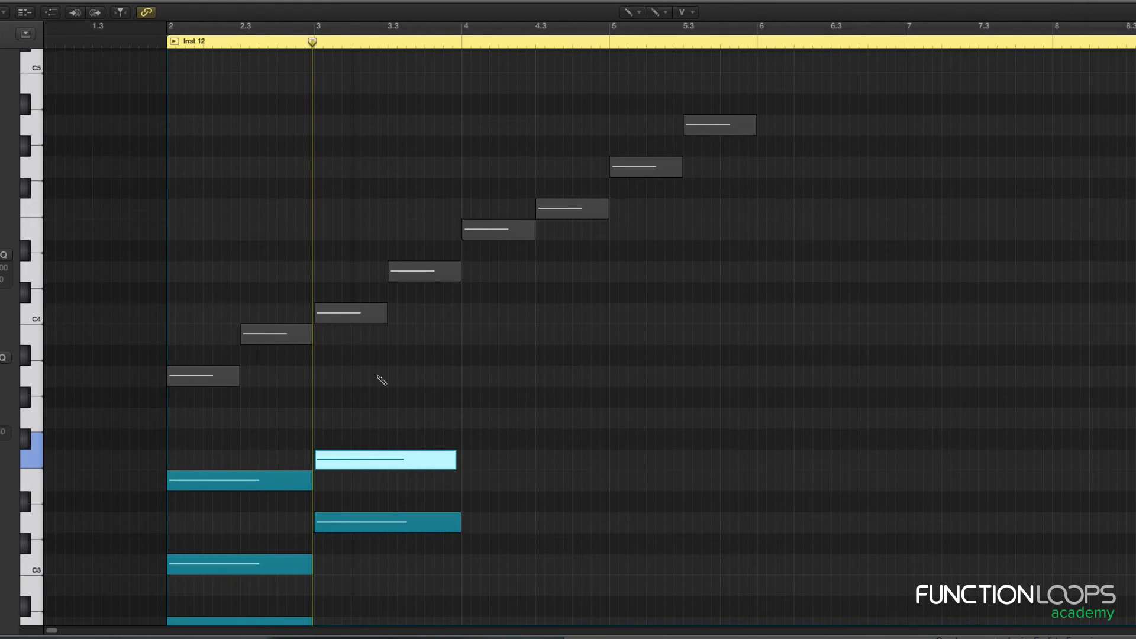
left_click(320, 379)
scroll(446, 373, "down", 1)
Switch to the Pointer tool and play back the chords at bars 2 and 3.
key("t")
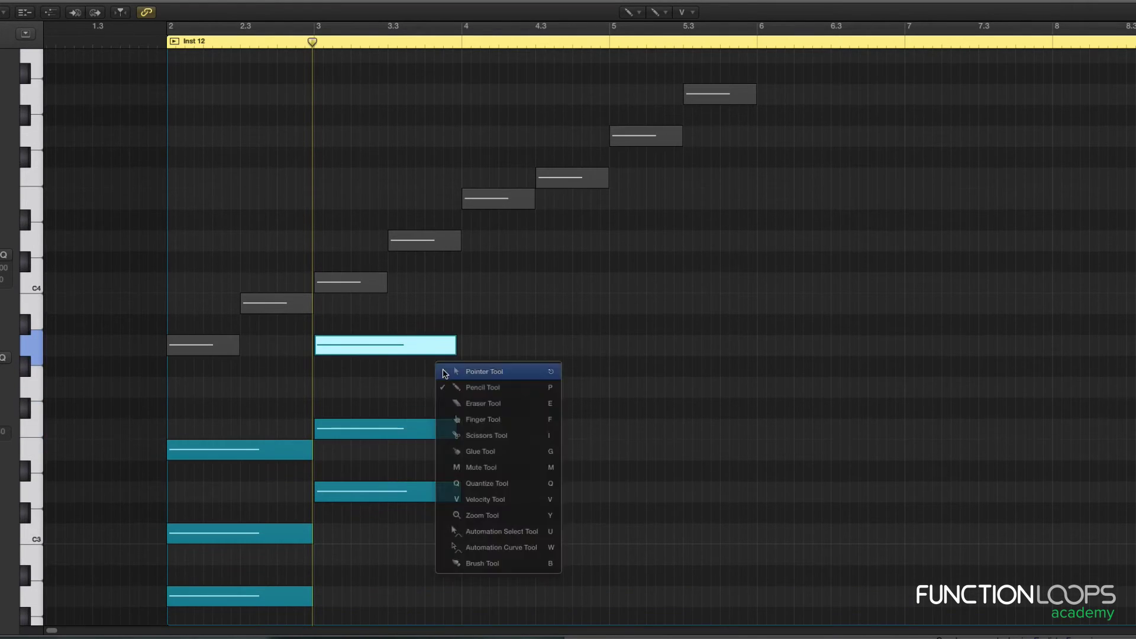
left_click(455, 371)
scroll(509, 352, "down", 1)
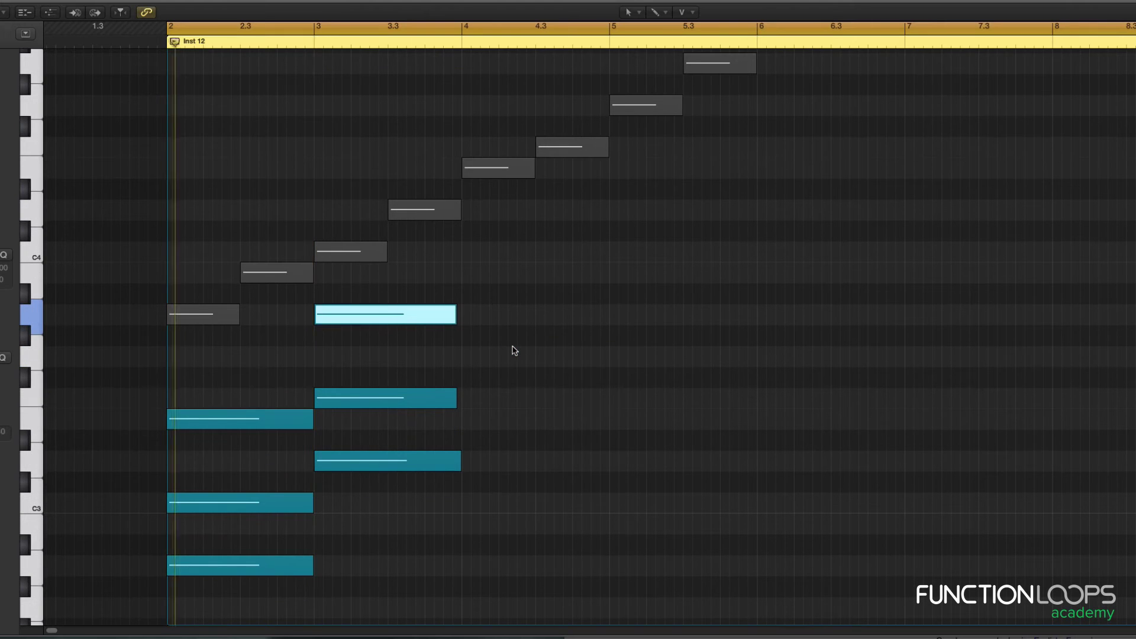
key("super+Up")
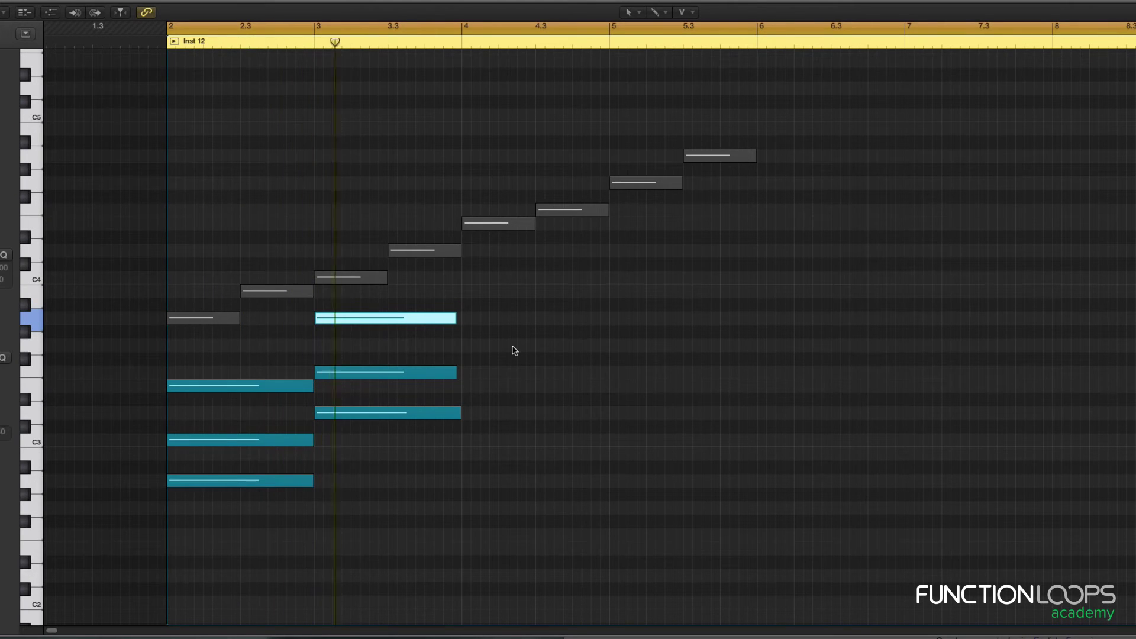
key("super+Right")
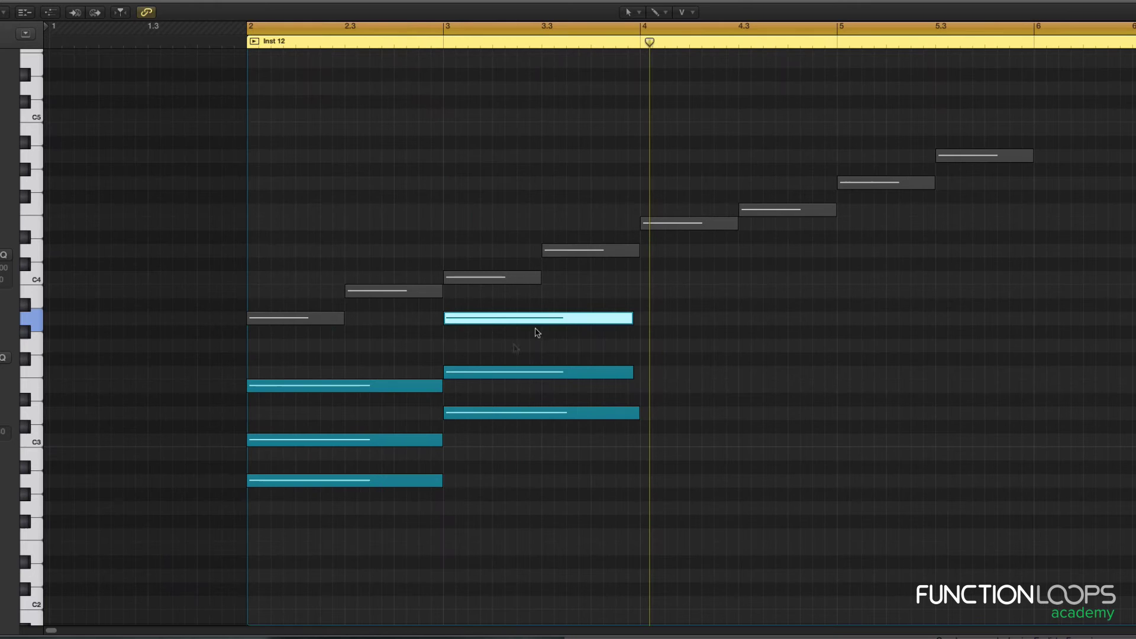
Draw a chord of C3, E3 and G3 at bar 4 with the Pencil tool.
key("t")
key("p")
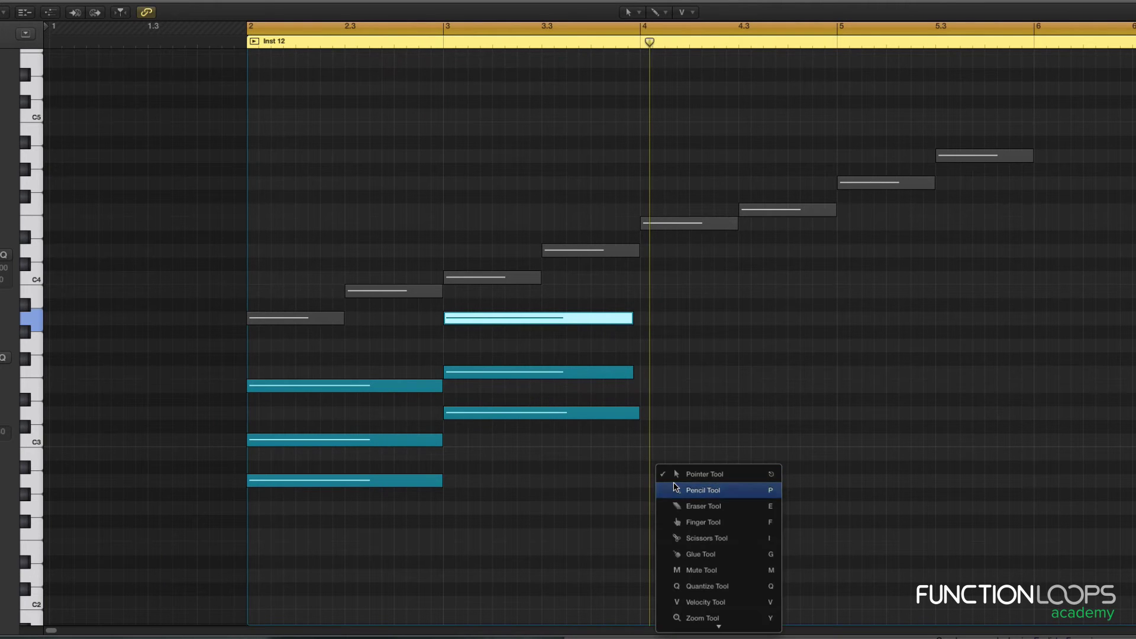
left_click(646, 441)
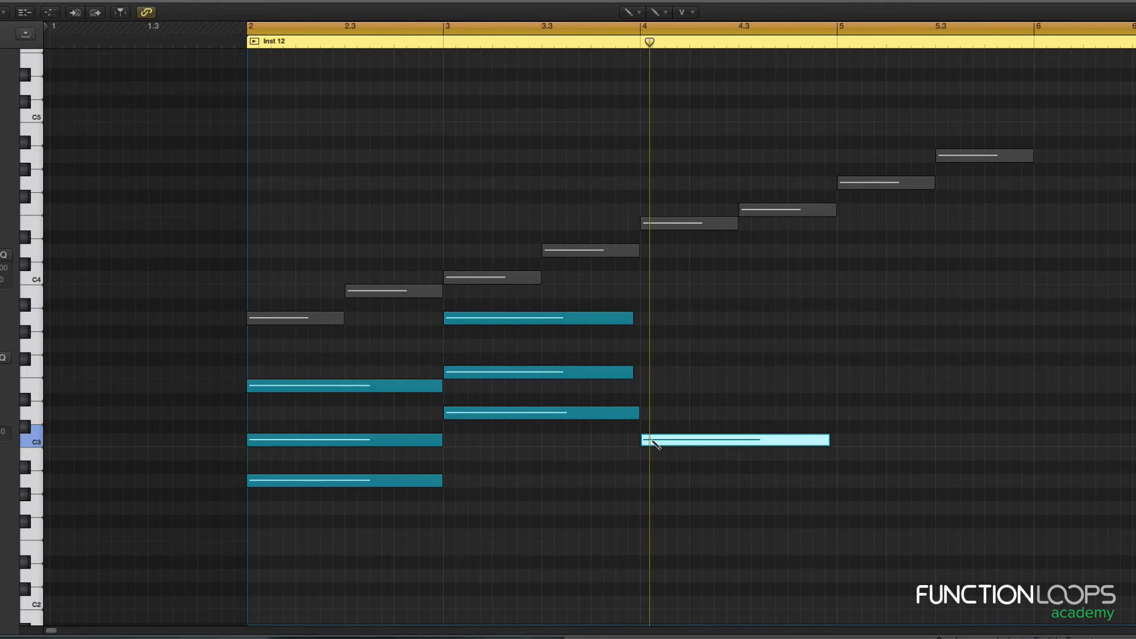
scroll(656, 444, "right", 5)
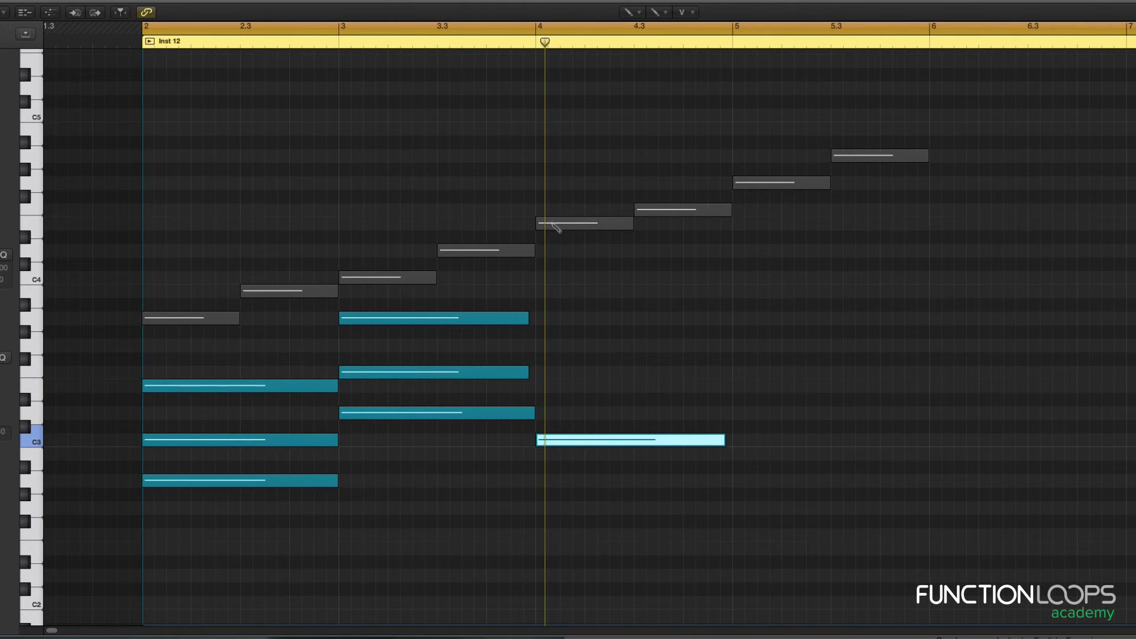
left_click(540, 386)
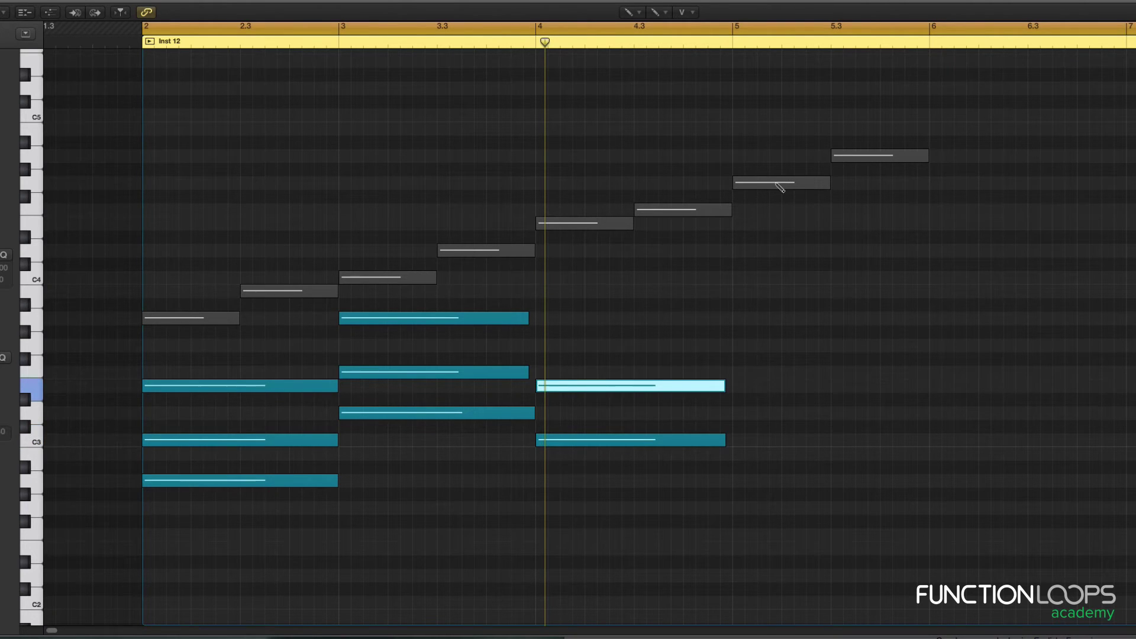
left_click(540, 346)
right_click(540, 347)
left_click(540, 341)
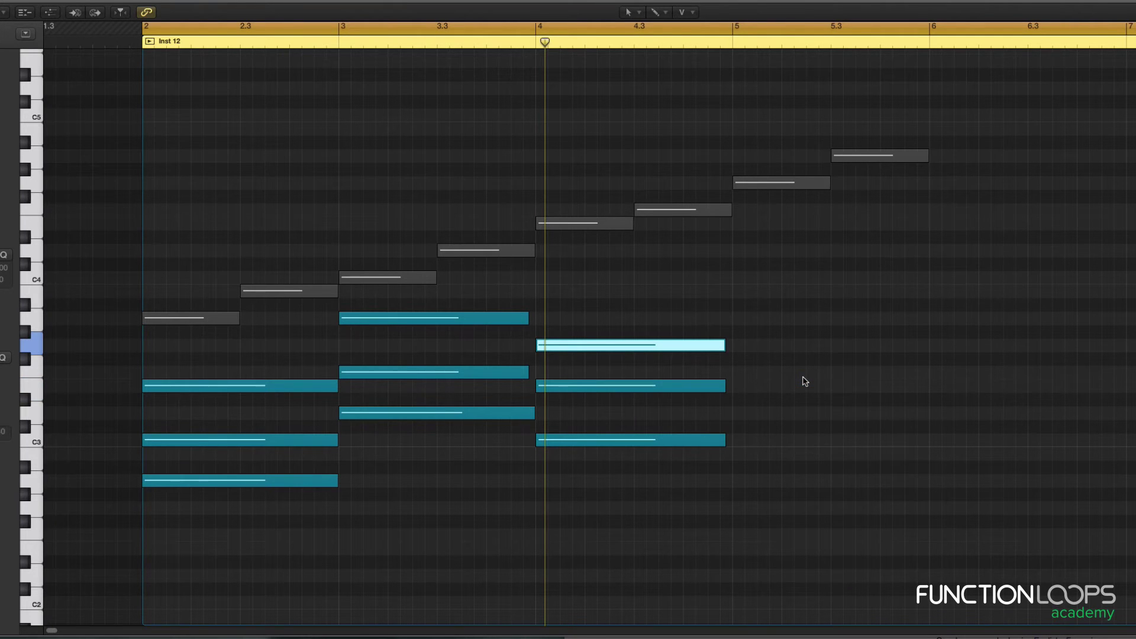
Draw E3 and G3 at bar 5 with the Pencil tool, each nearly one bar long.
left_click(804, 379, "ctrl+alt")
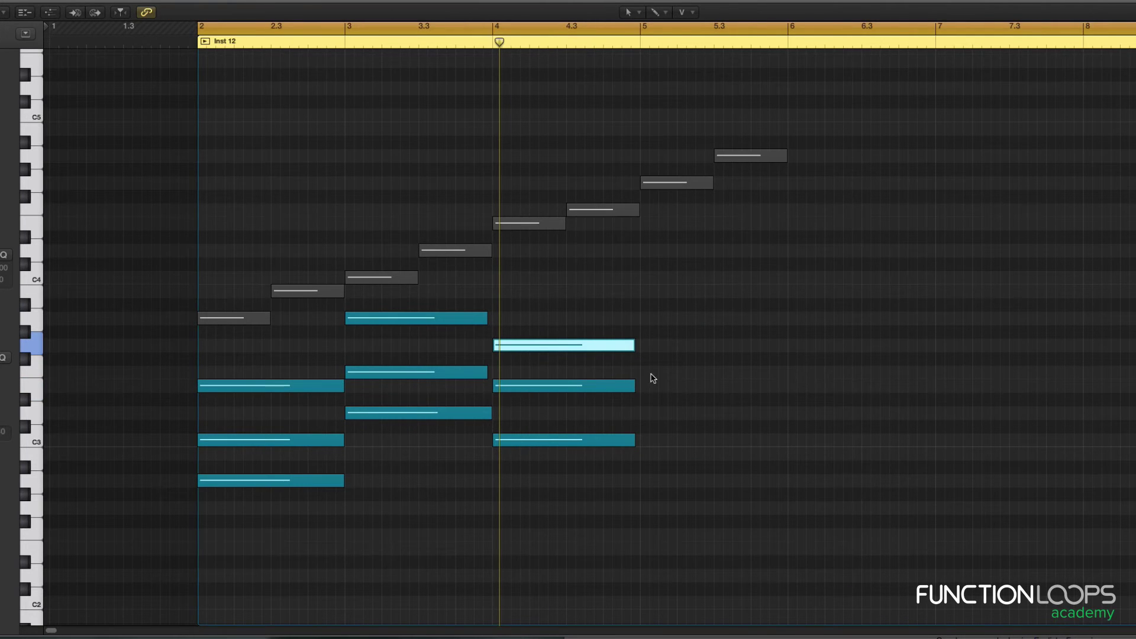
scroll(762, 508, "up", 2)
right_click(764, 494)
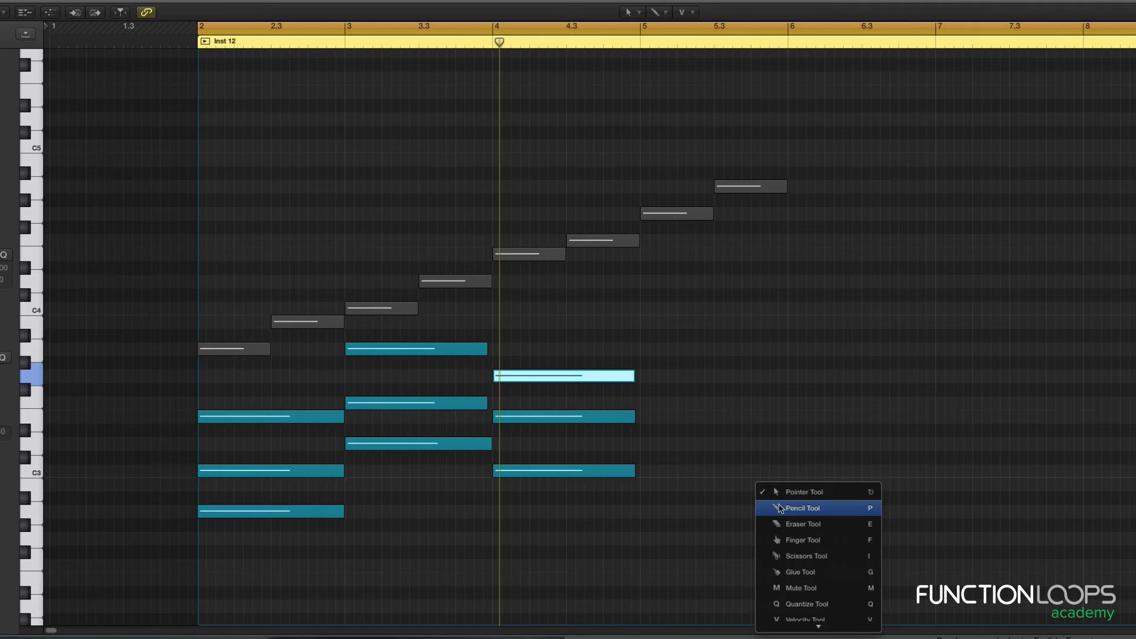
left_click(780, 508)
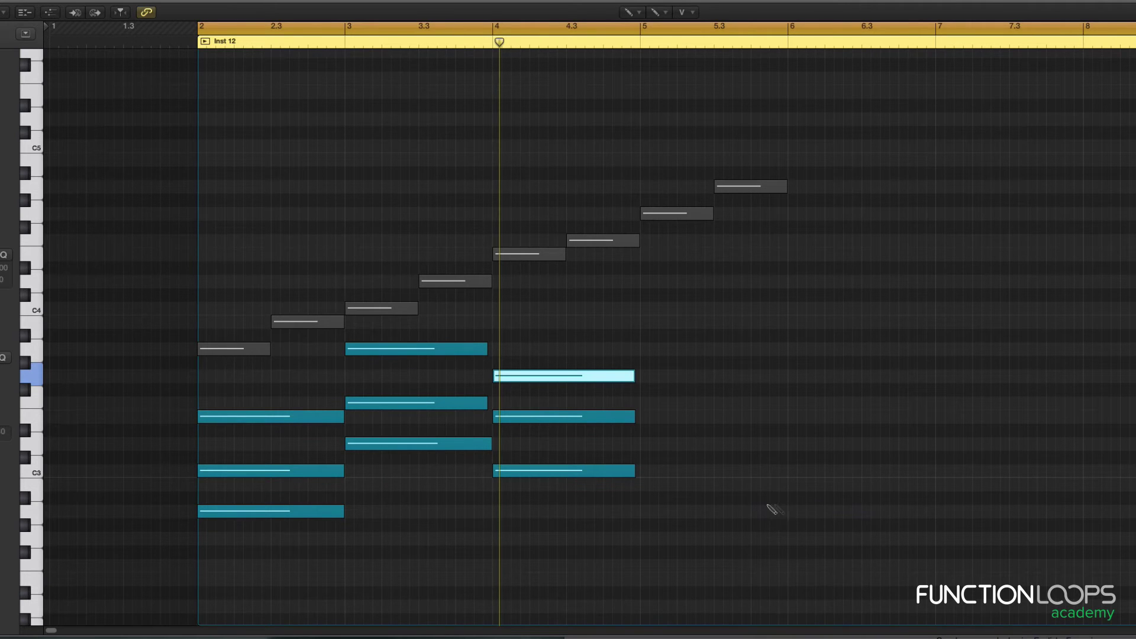
left_click(642, 417)
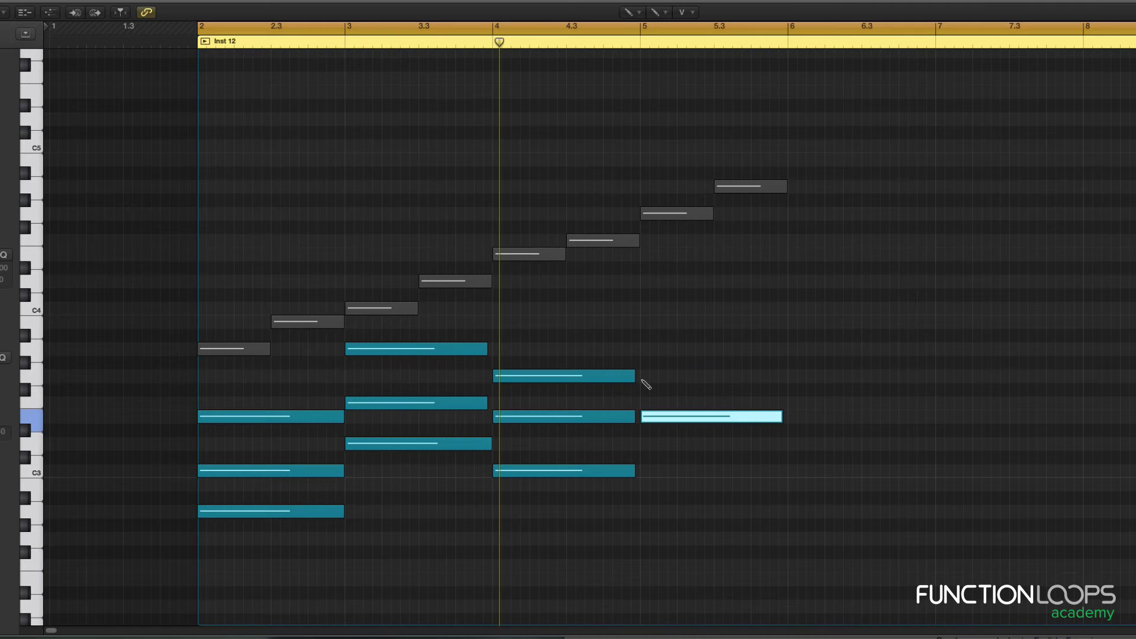
left_click_drag(648, 417, 647, 379)
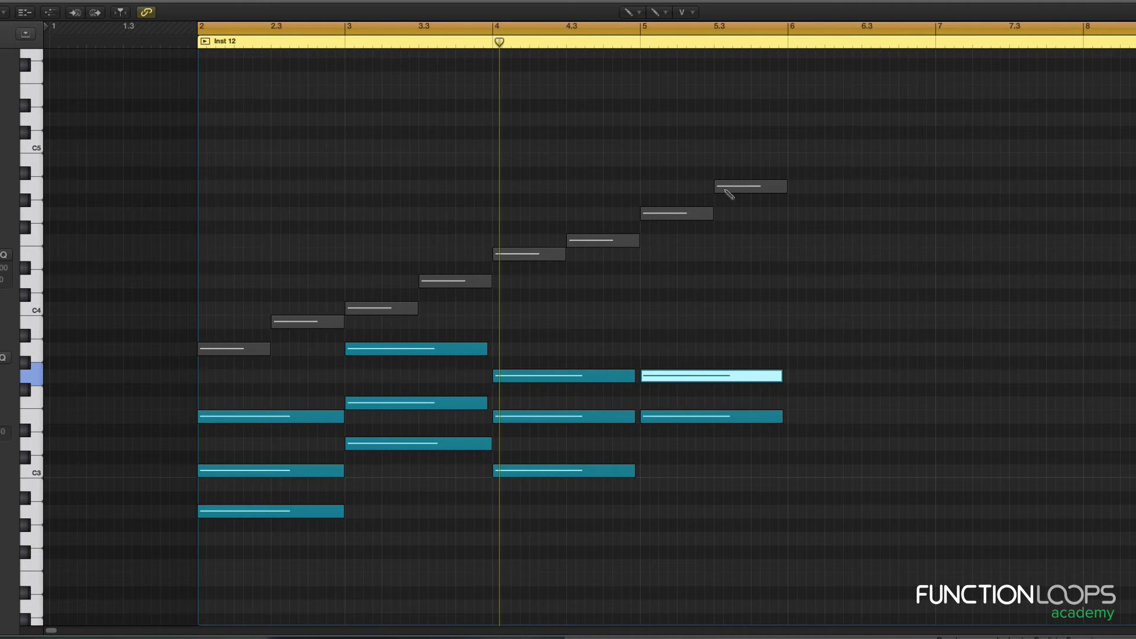
Continue the reference scale with B4 at bar 6 and add B3 above the G3 at bar 5.
left_click(792, 161)
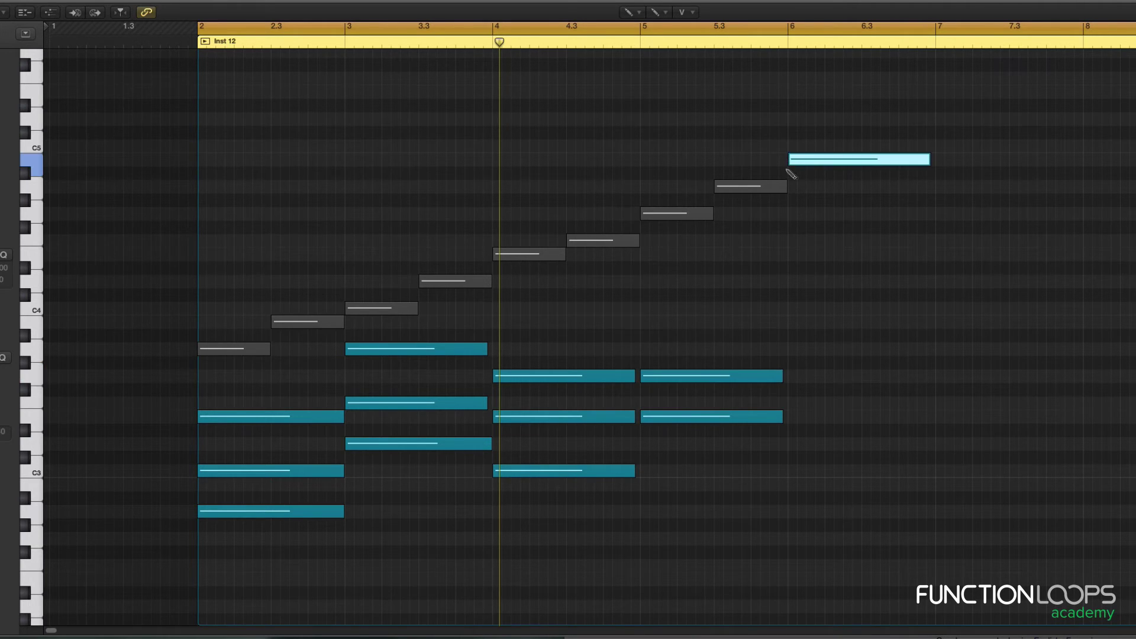
scroll(811, 182, "up", 5)
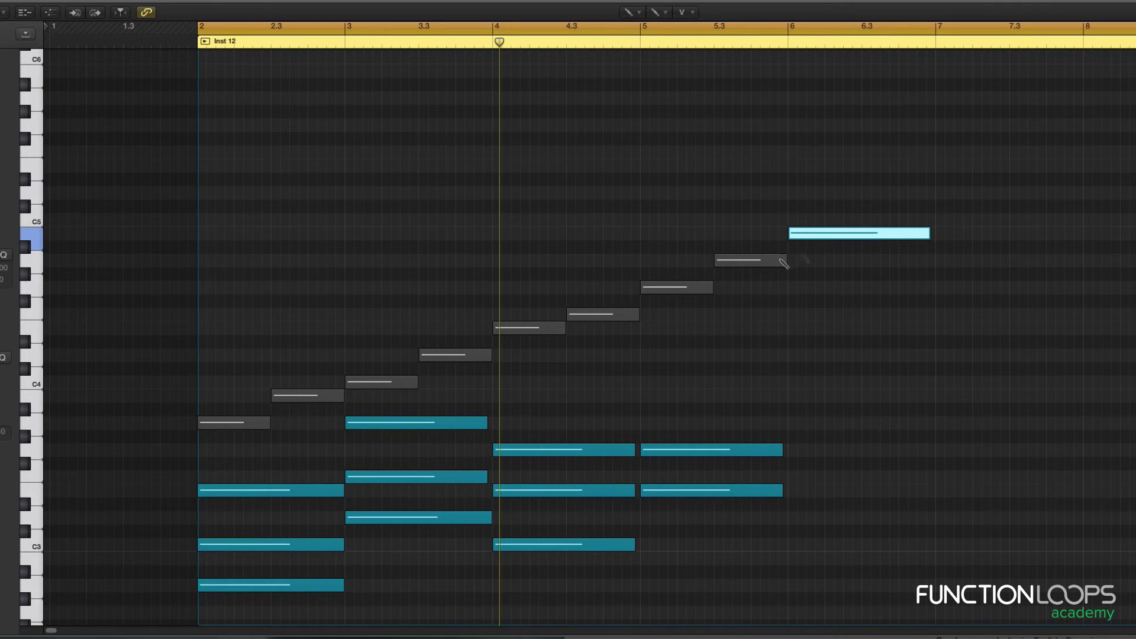
left_click(645, 396)
Mute the B4 scale note at bar 6 and switch to the Pointer tool.
key("Escape")
left_click_drag(918, 316, 868, 211)
key("ctrl+m")
scroll(868, 211, "down", 1)
key("t")
left_click(868, 206)
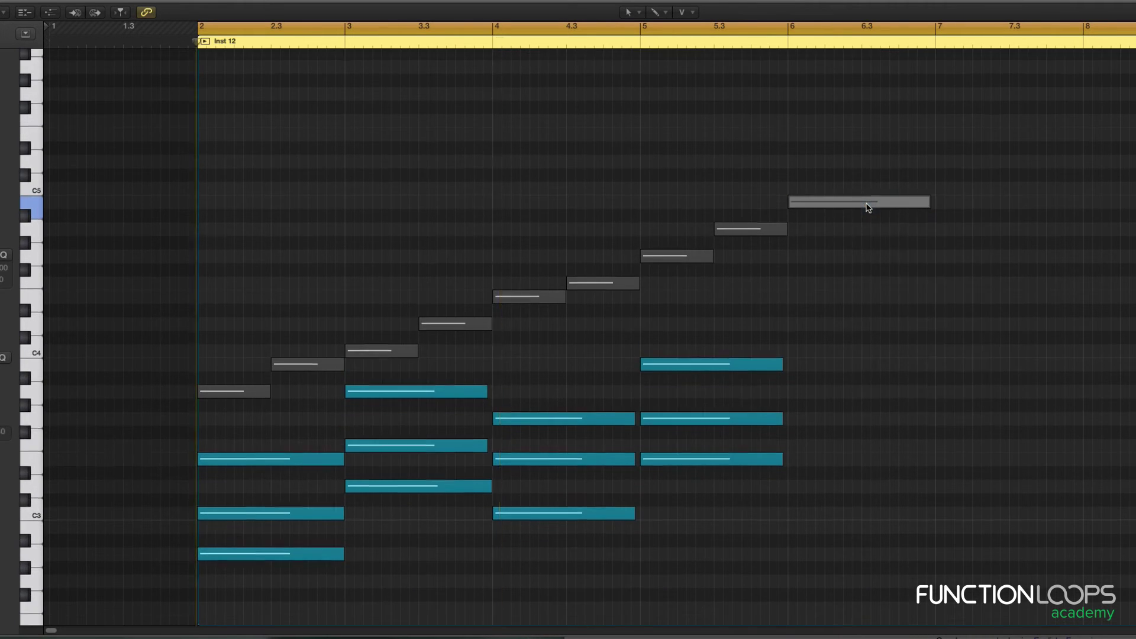
Play back the chord progression from bar 2 through bar 5.
key("space")
key("t")
left_click(864, 207)
key("super+Up")
key("t")
left_click(868, 206)
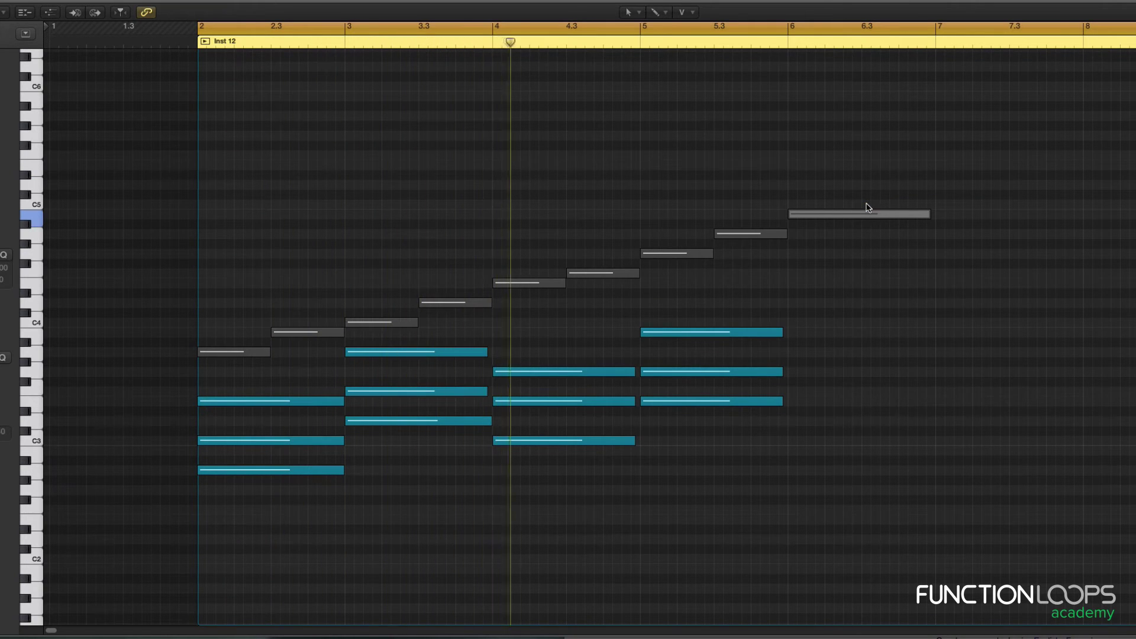
key("t")
left_click(865, 208)
key("t")
left_click(850, 223)
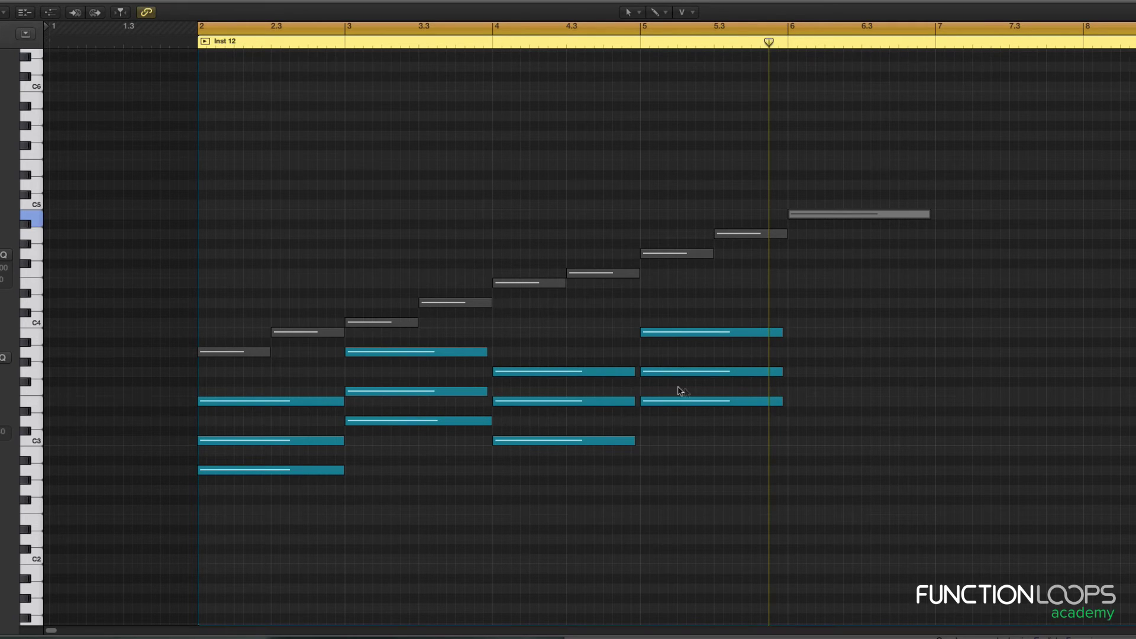
Lengthen G3 and E3 at bar 4 and F3 at bar 3 so they fill their whole bars.
left_click_drag(616, 357, 654, 410)
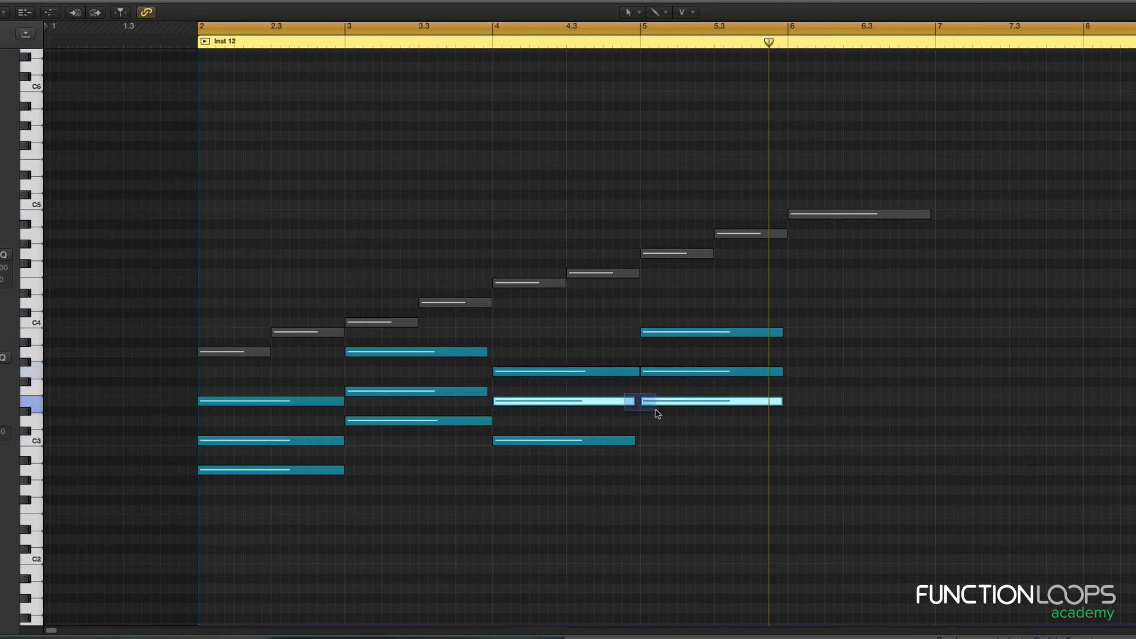
scroll(501, 394, "down", 1)
left_click_drag(500, 395, 500, 385)
key("super+z")
left_click(483, 378)
left_click(510, 397, "shift")
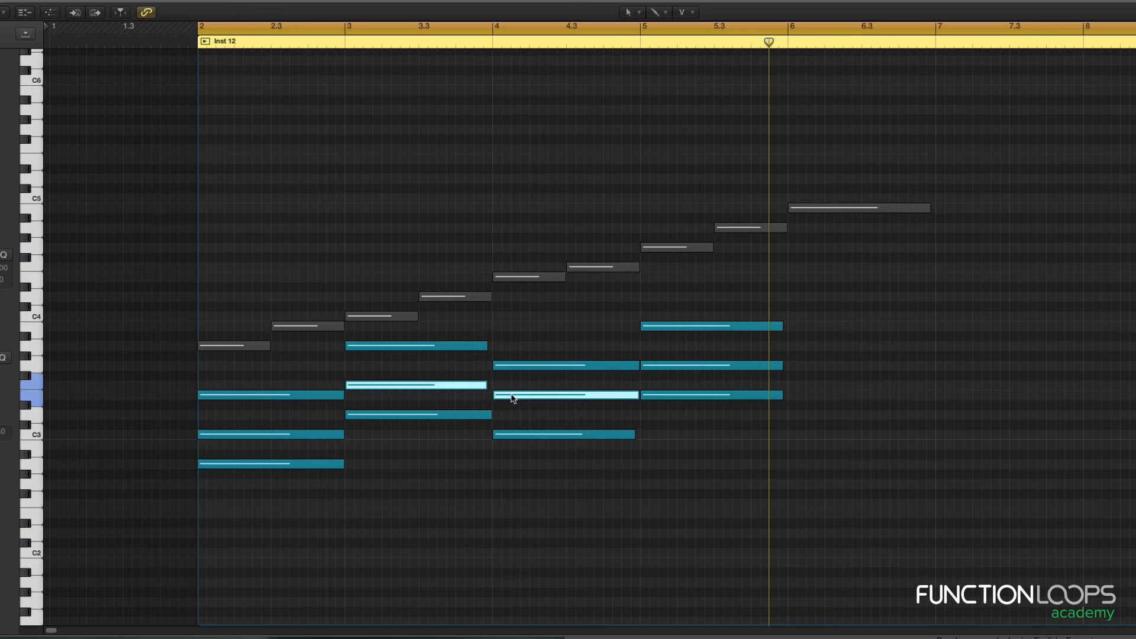
key("t")
key("t")
Play back the chords from bar 2 into bar 3 and clear the note selection.
key("space")
key("space")
left_click(470, 363)
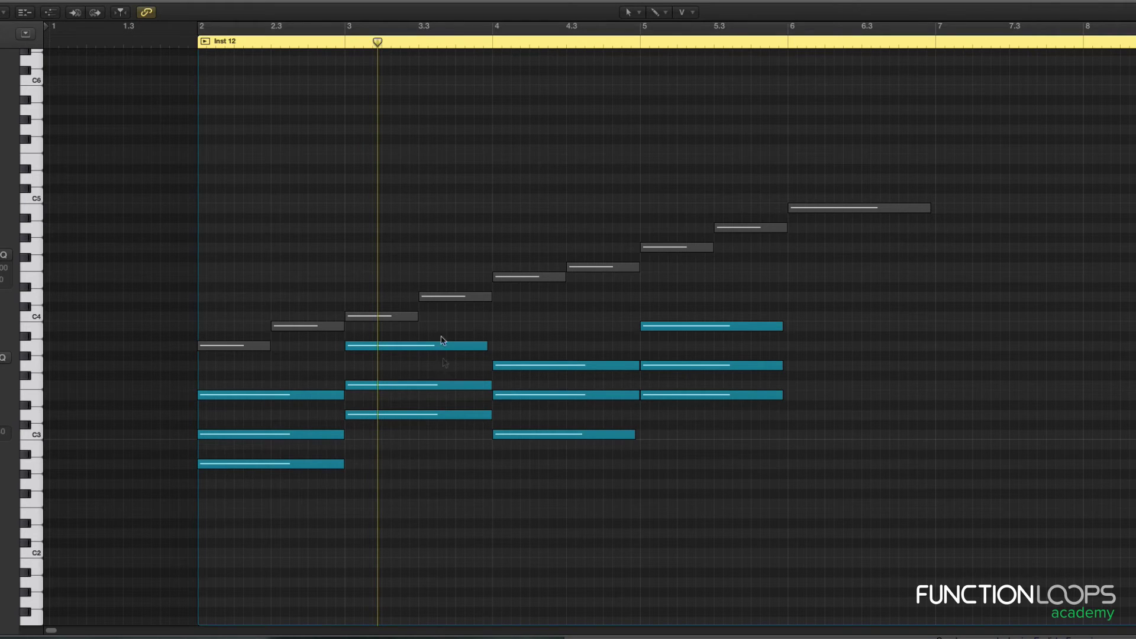
Transpose the A3 at bar 3 down one octave to A2 and turn cycle mode on.
left_click(420, 348)
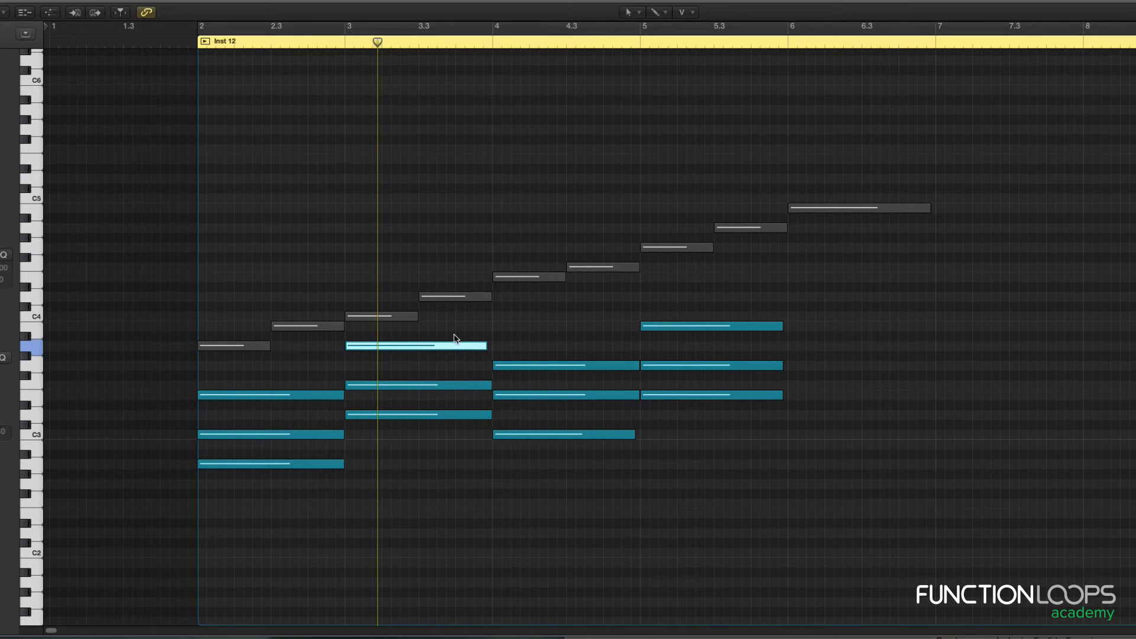
key("alt+shift+Down")
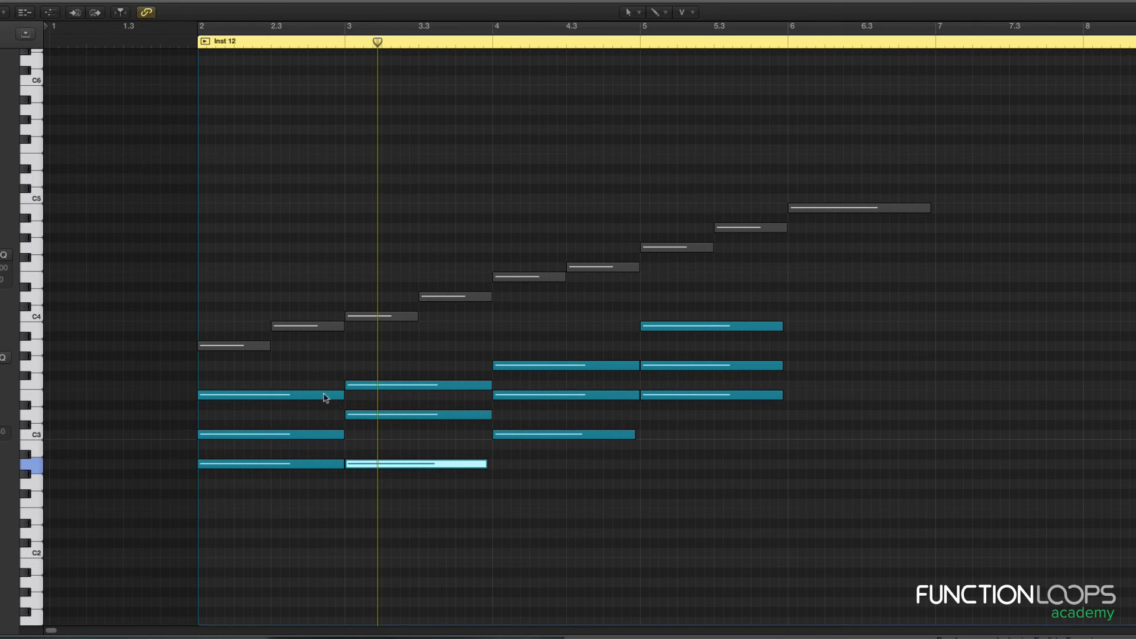
key("c")
Transpose the A2 at bar 3 back up one octave to A3.
left_click(406, 495)
left_click(413, 464)
key("alt+shift+Up")
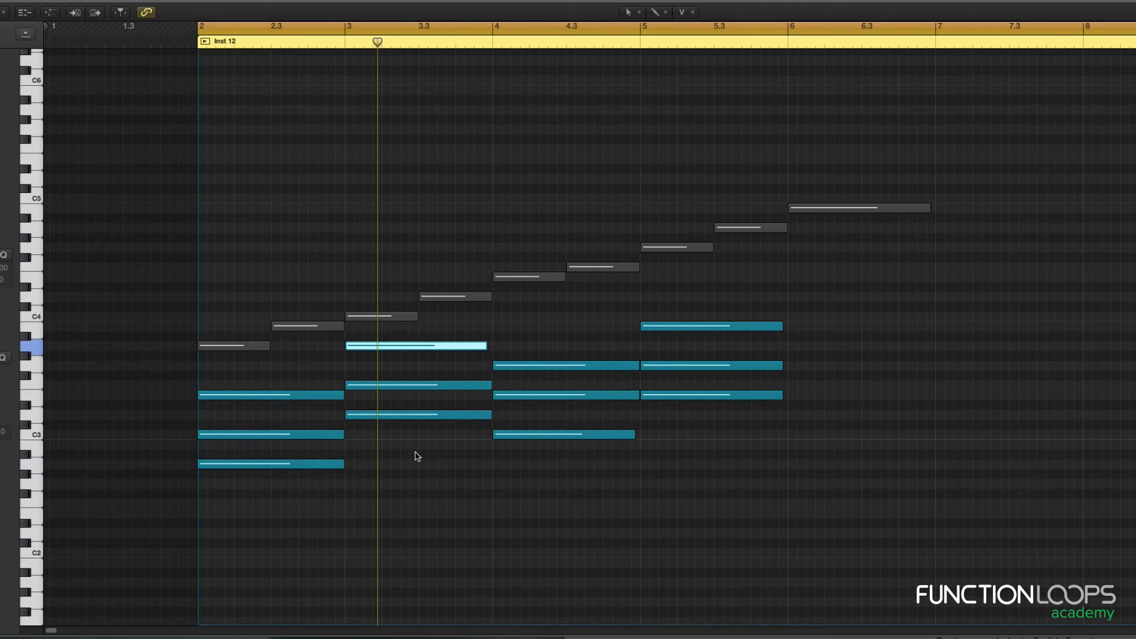
Lower the A3 at bar 3 one semitone at a time, twelve semitones in total, to A2.
key("alt+Down")
key("alt+Down")
key("alt+Down")
key("alt+Down")
key("alt+Down")
key("alt+Down")
key("alt+Down")
key("alt+Down")
key("alt+Down")
key("alt+Down")
key("alt+Down")
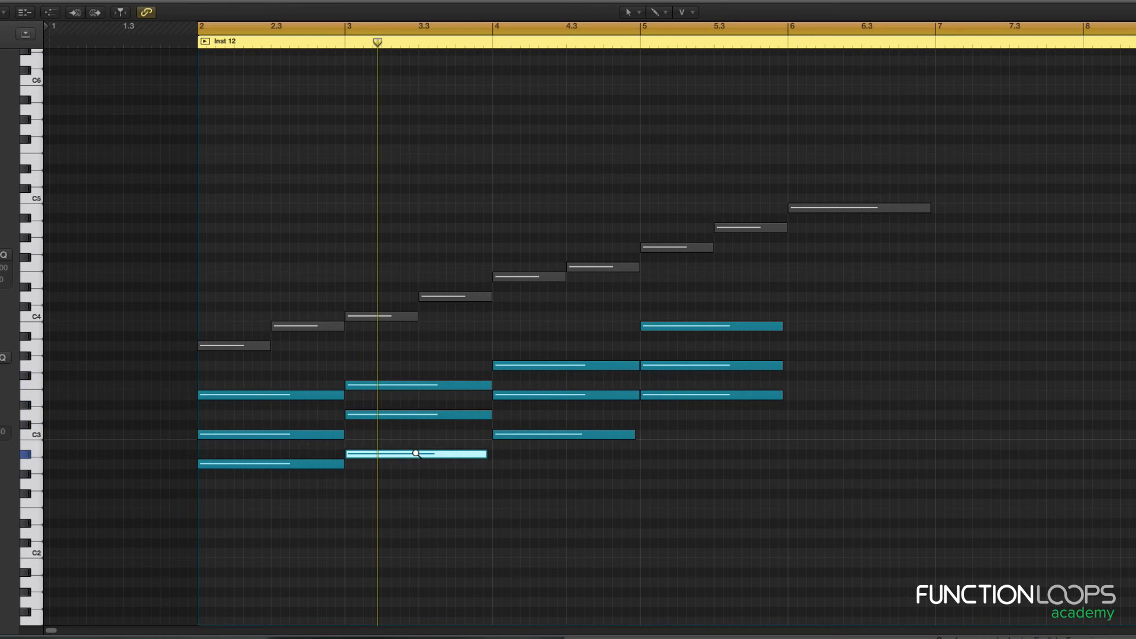
key("alt+Down")
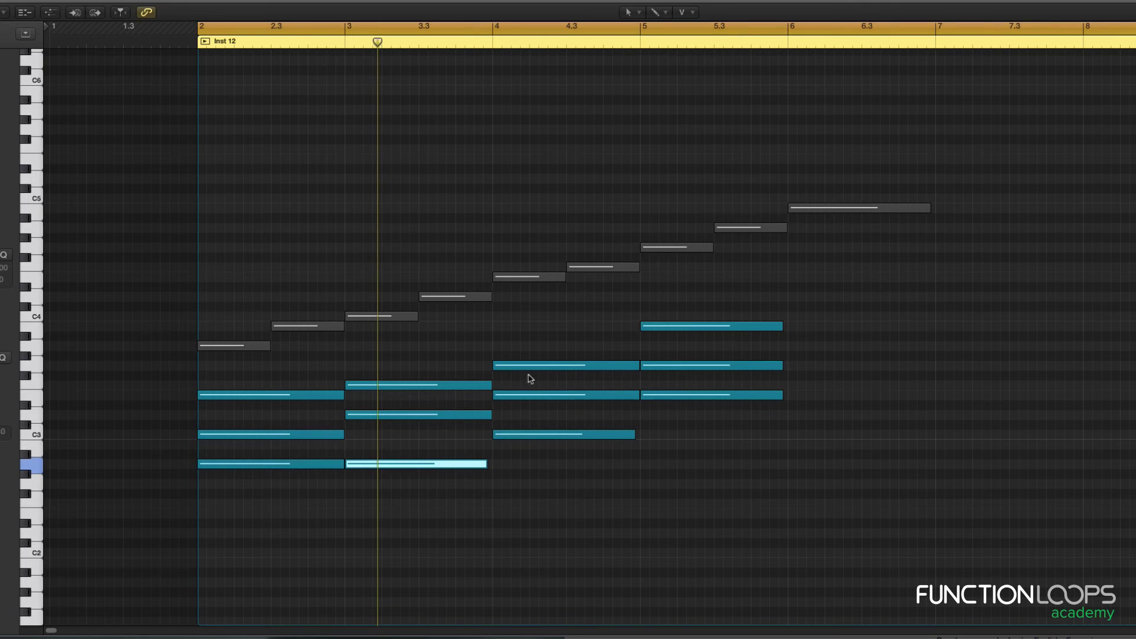
Transpose the G3 at bar 4 and the B3 and G3 at bar 5 down one octave each.
left_click(548, 365)
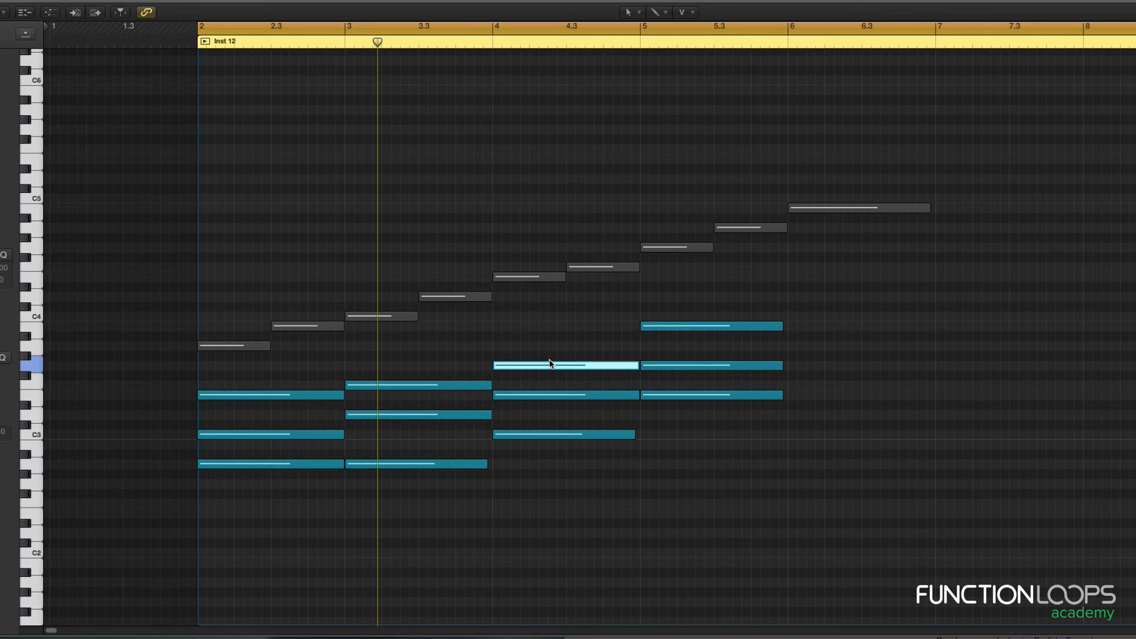
key("alt+shift+Down")
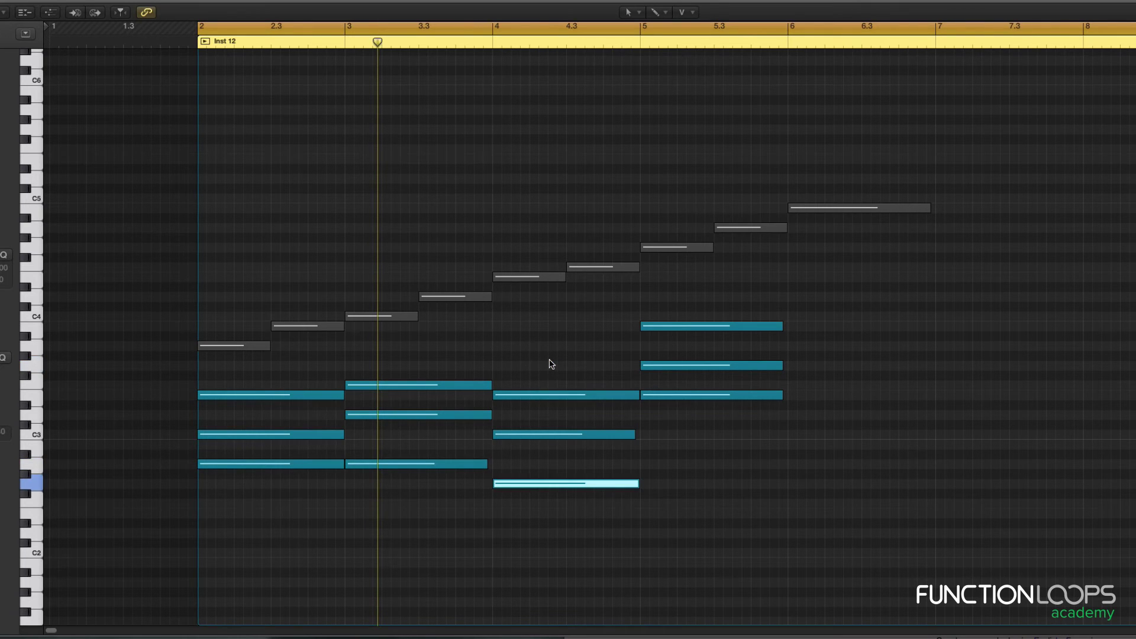
left_click_drag(602, 318, 655, 331)
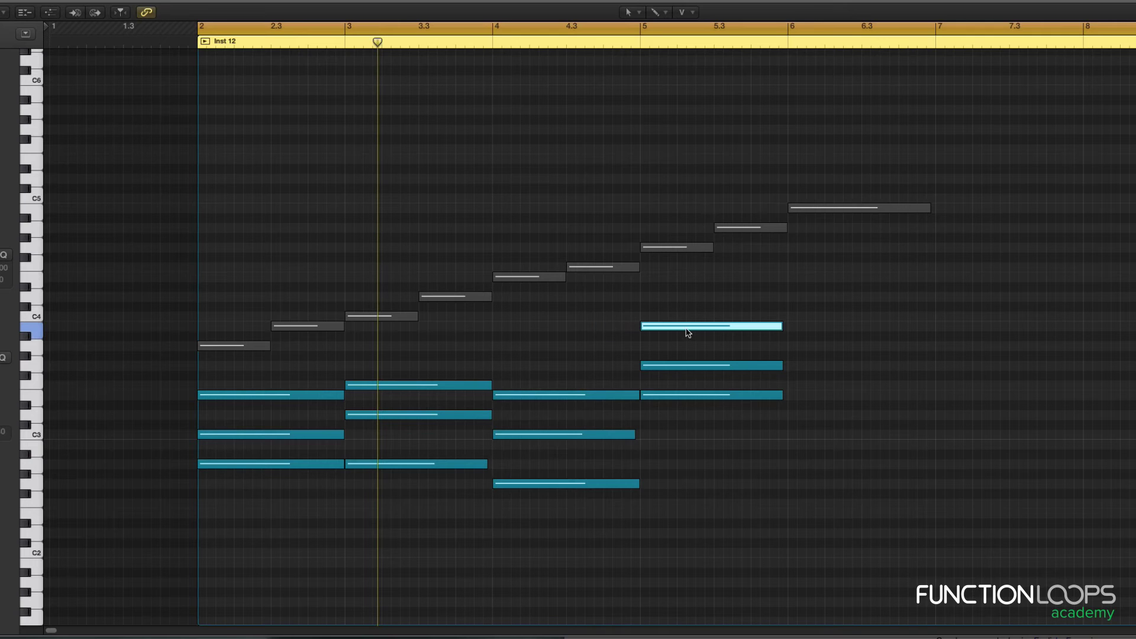
key("alt+shift+Down")
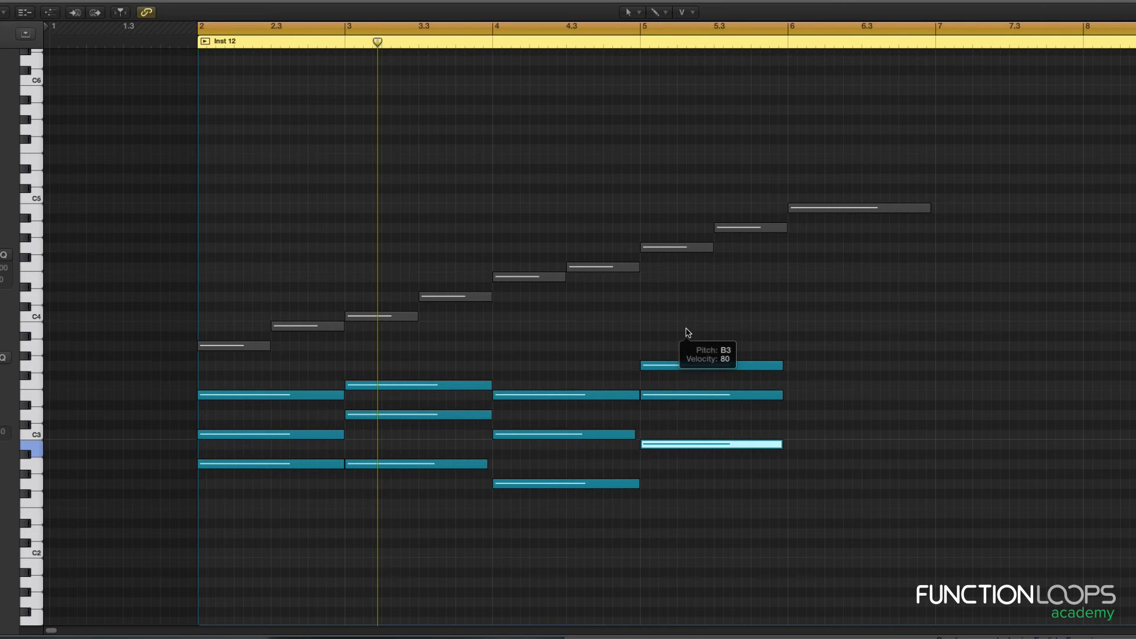
left_click(679, 374)
left_click_drag(690, 346, 720, 374)
key("alt+shift+Down")
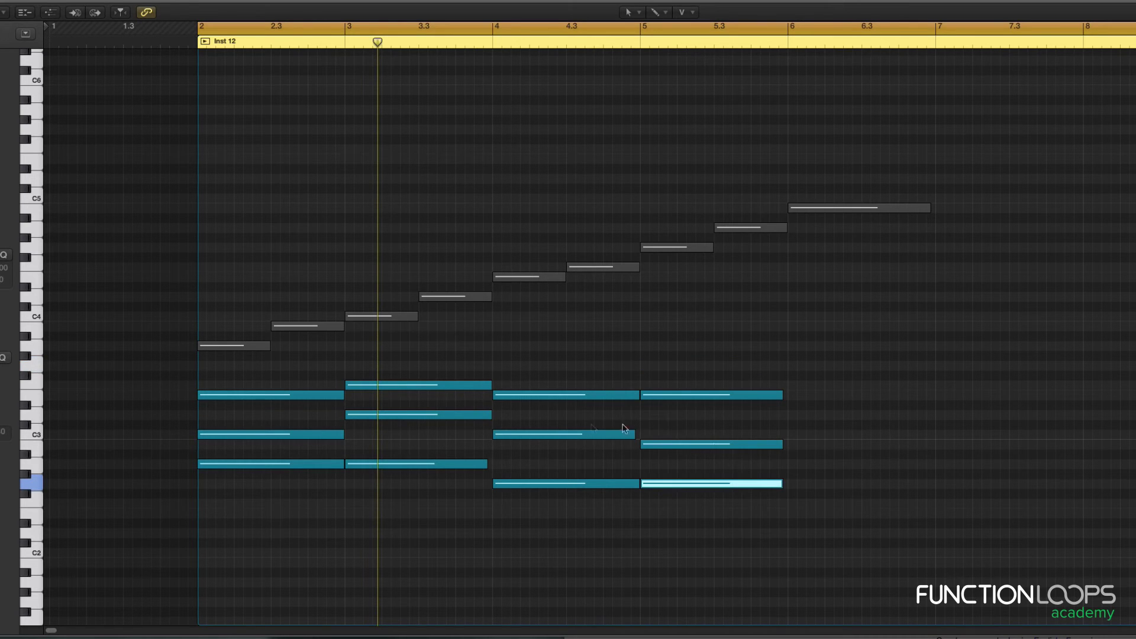
Play back the inverted chords while lengthening A2 at bar 3 and C3 at bar 4 to full bars.
key("space")
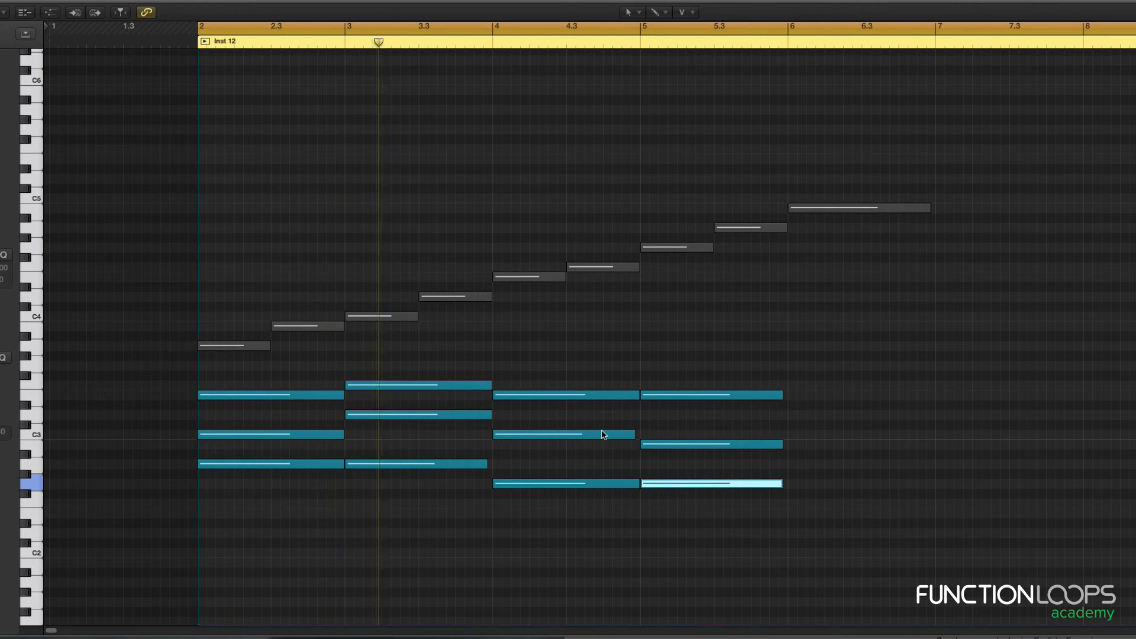
left_click_drag(548, 520, 479, 464)
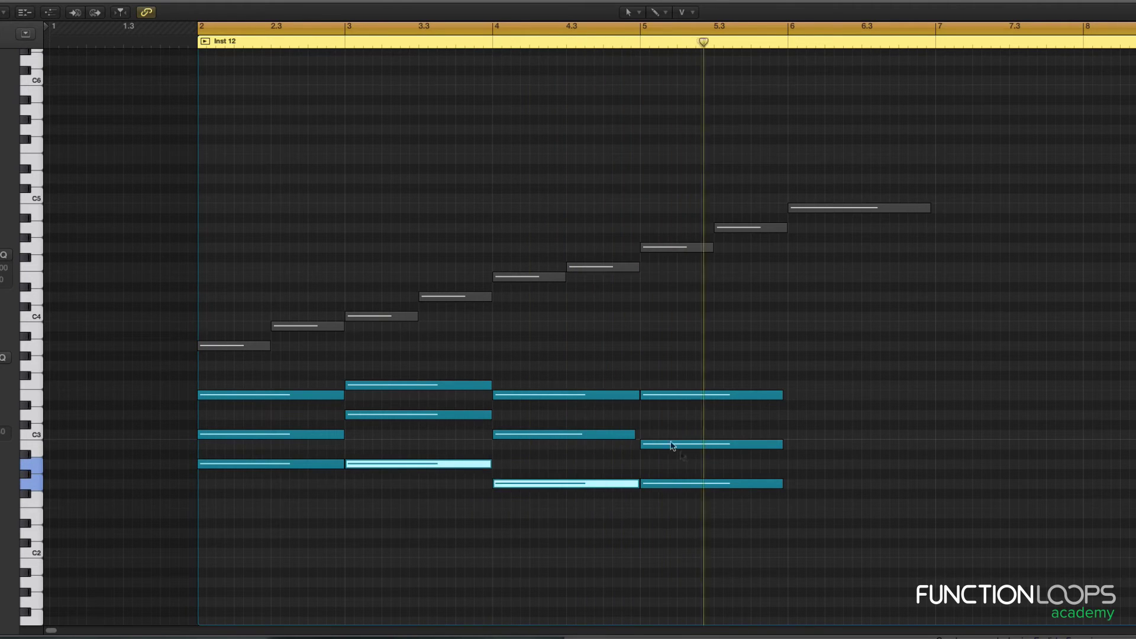
left_click_drag(665, 464, 617, 432)
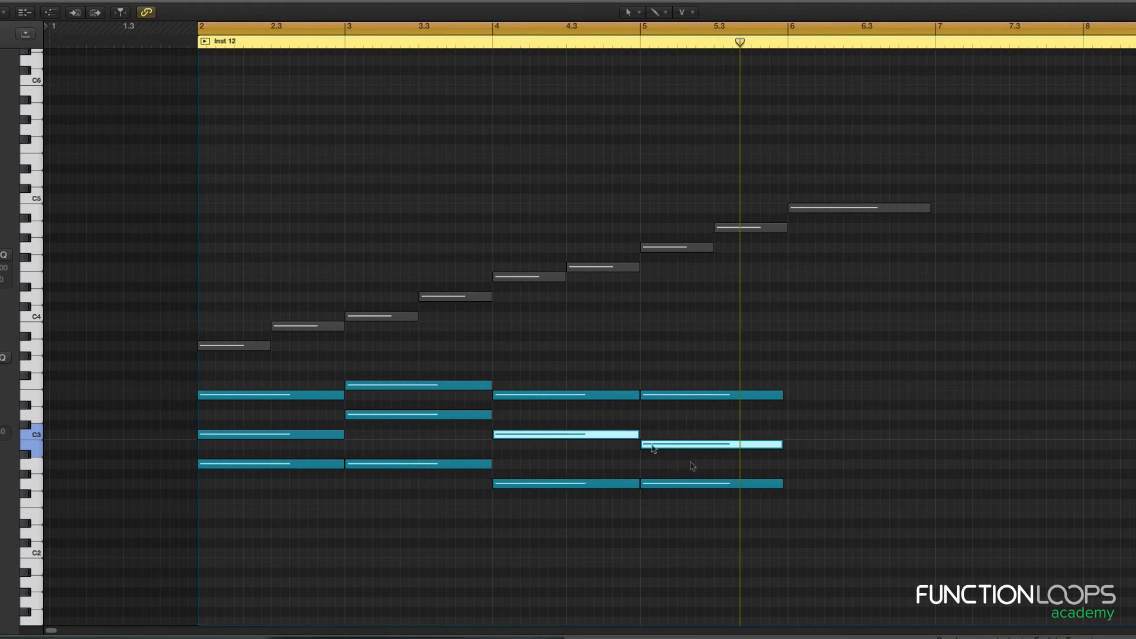
left_click(835, 460)
Draw a chord of G3, B3 and D4 at bar 6 with the Pencil tool, and return to the Pointer tool.
key("super+Left")
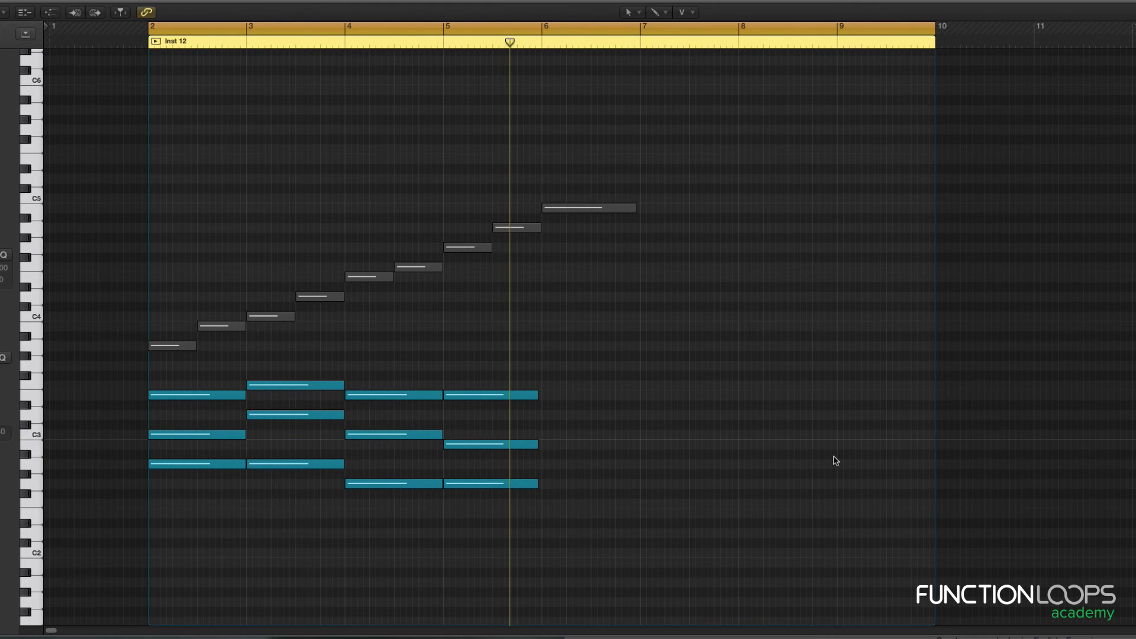
key("t")
key("p")
left_click(544, 356)
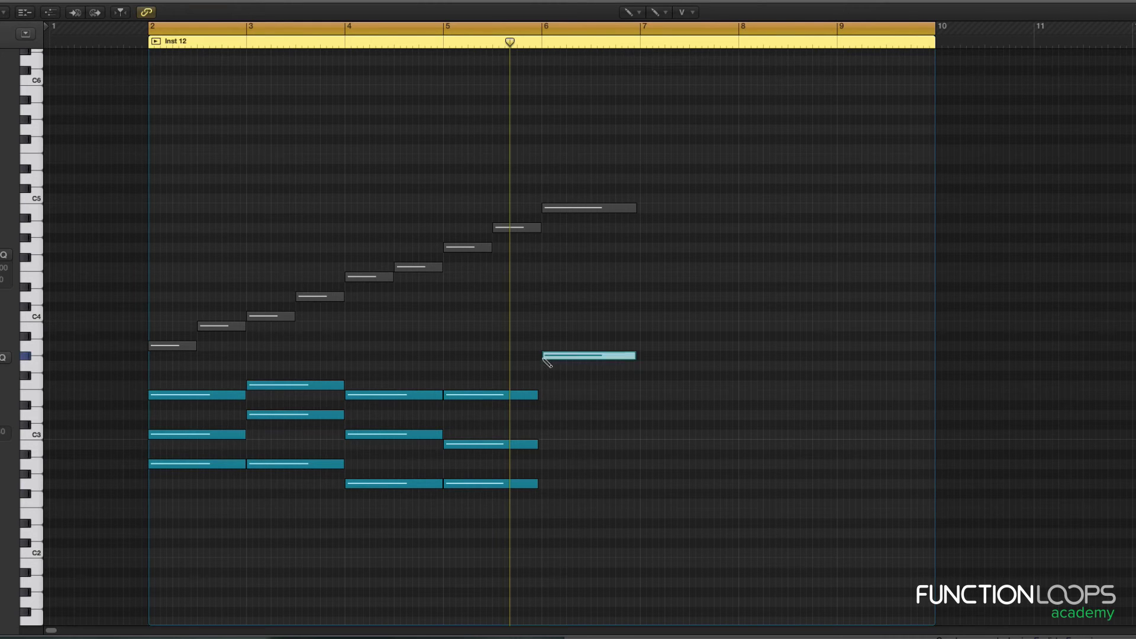
left_click_drag(543, 359, 546, 369)
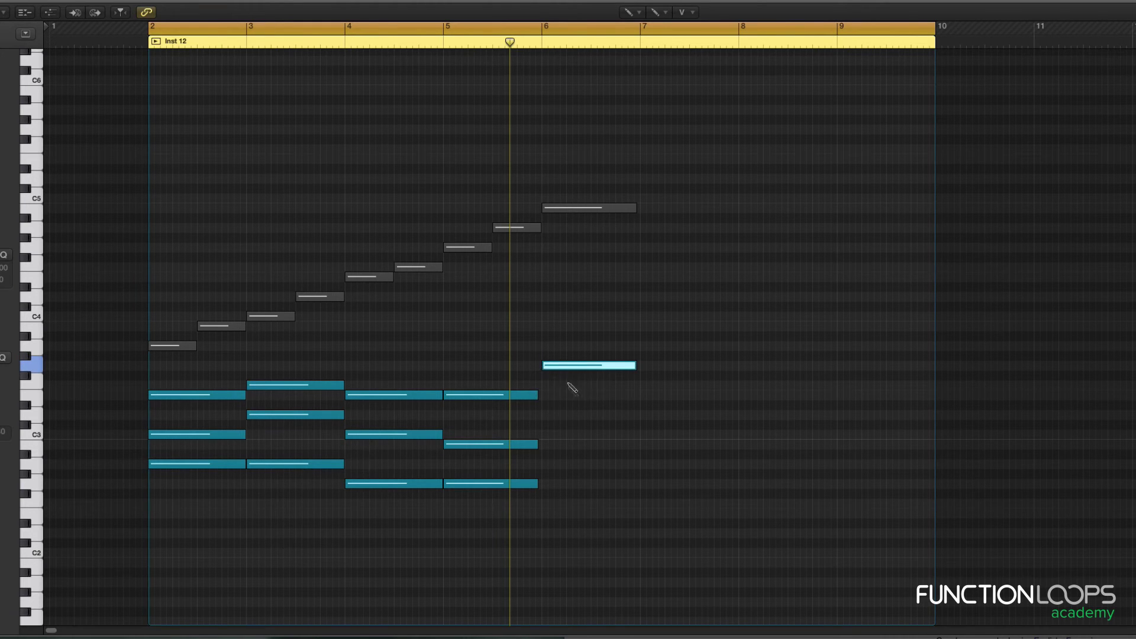
left_click(543, 327)
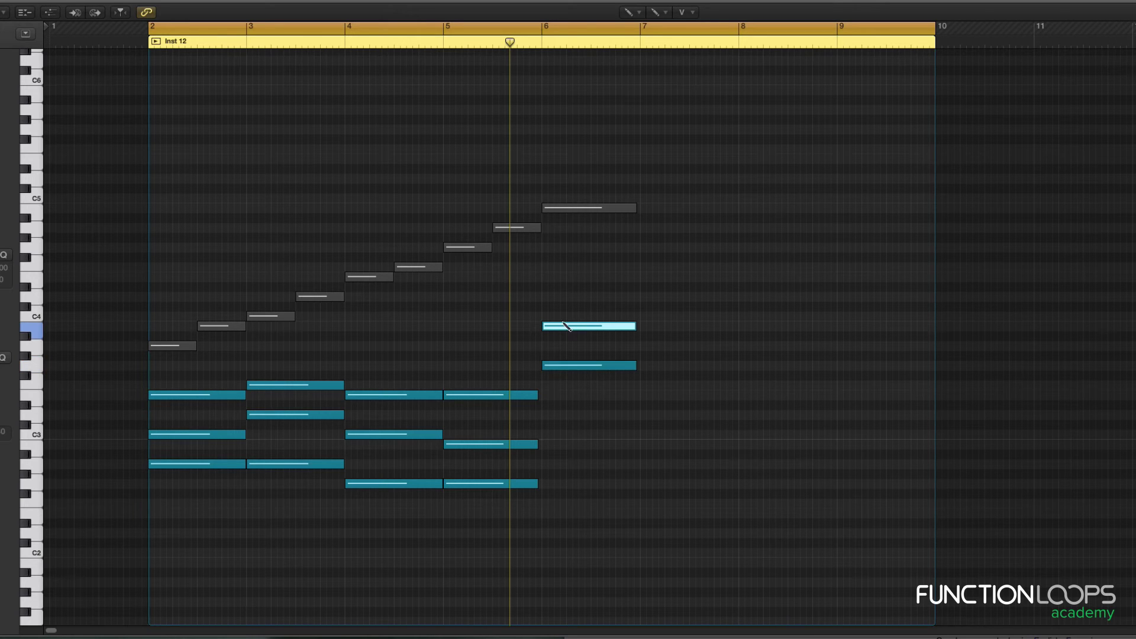
left_click(563, 325)
left_click(544, 297)
key("t")
key("t")
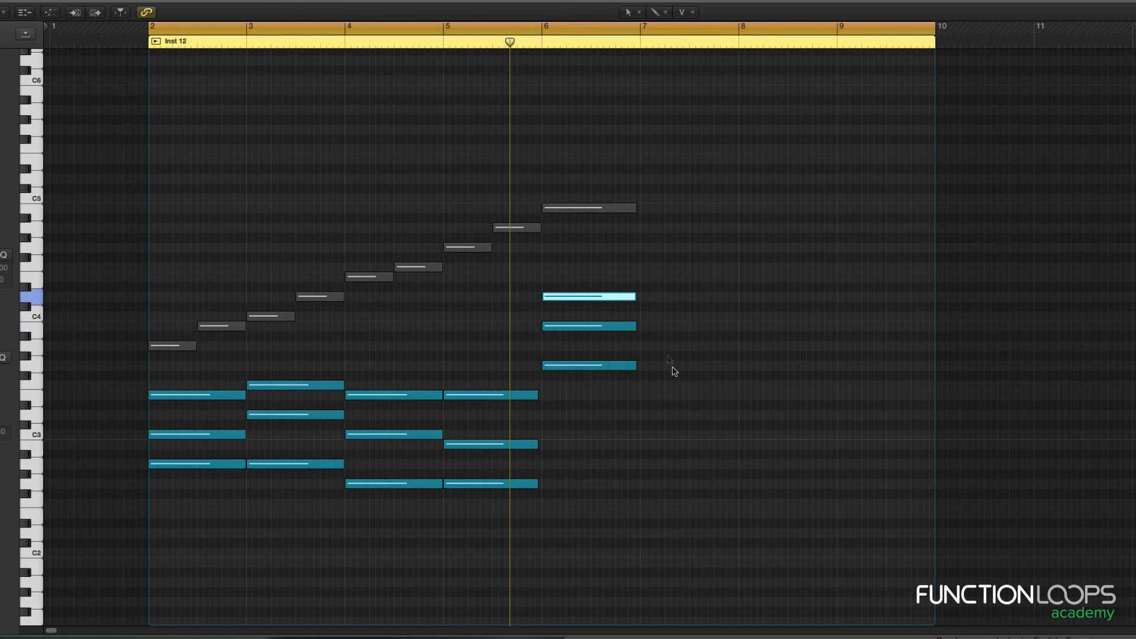
Draw a chord of D3, F3 and A3 at bar 7 with the Pencil tool.
key("t")
key("p")
left_click(645, 414)
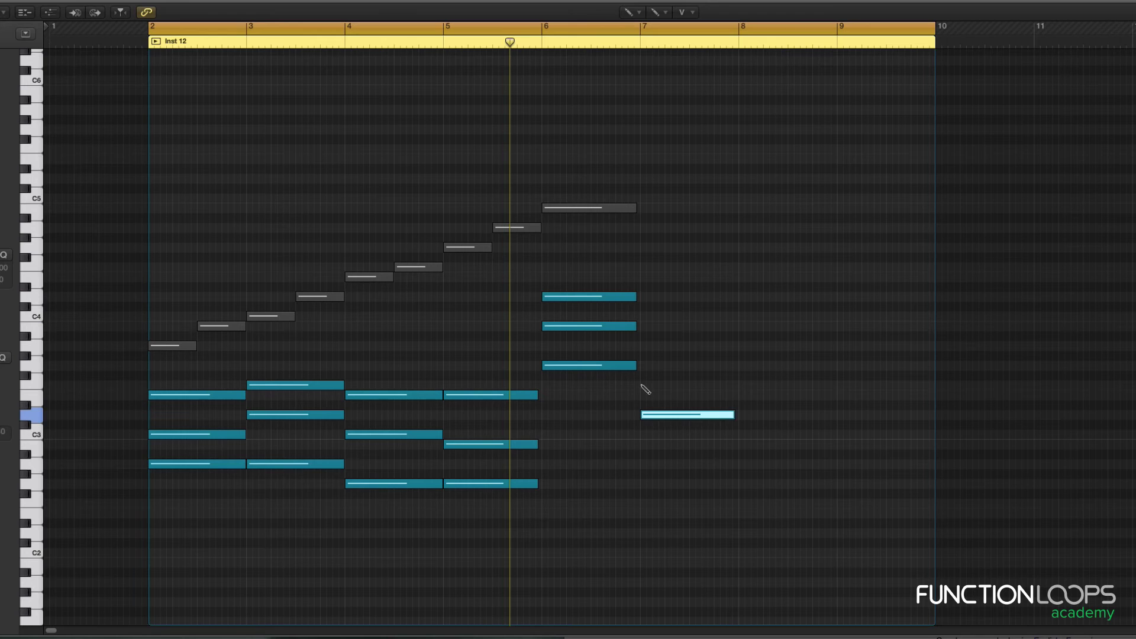
left_click(643, 385)
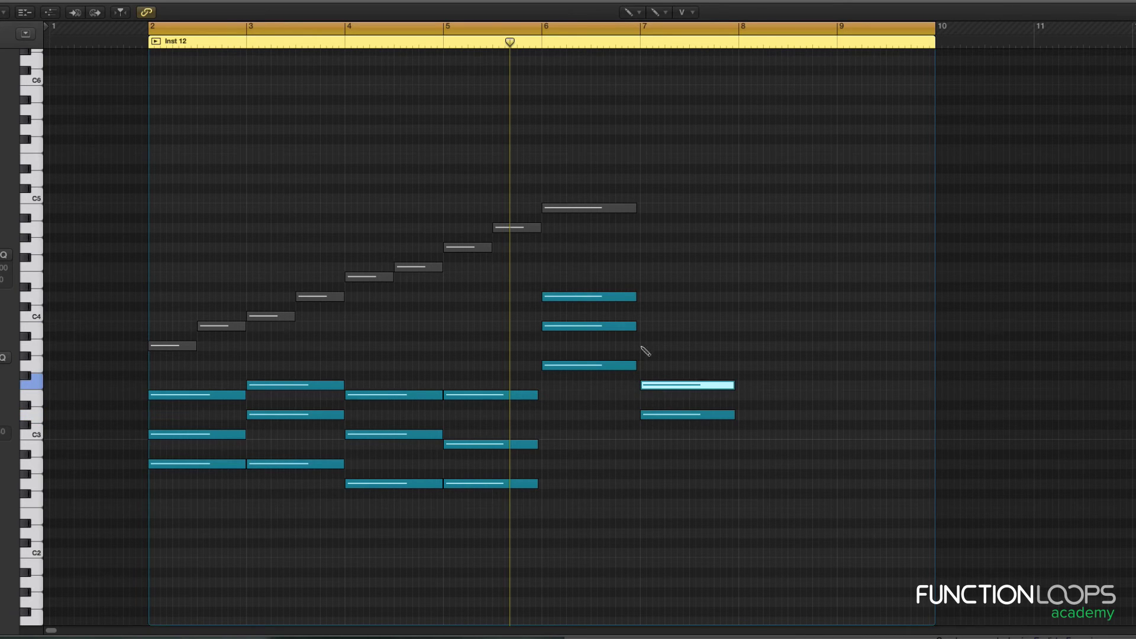
left_click(642, 346)
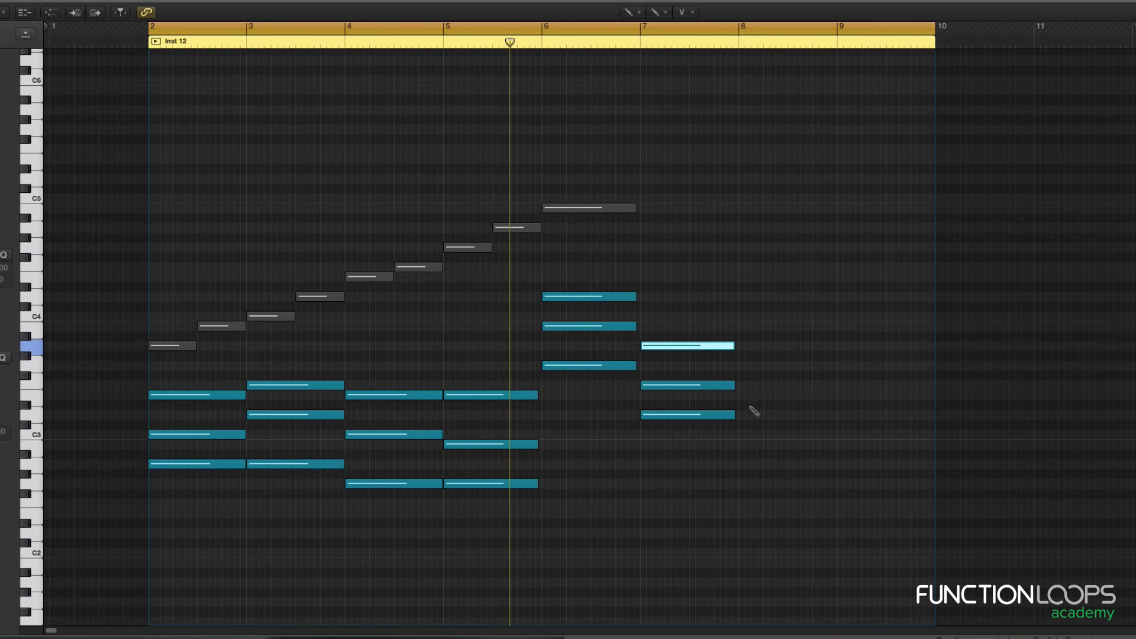
Draw a chord of F3, A3 and C4 at bar 8 with the Pencil tool, and return to the Pointer tool.
left_click(741, 414)
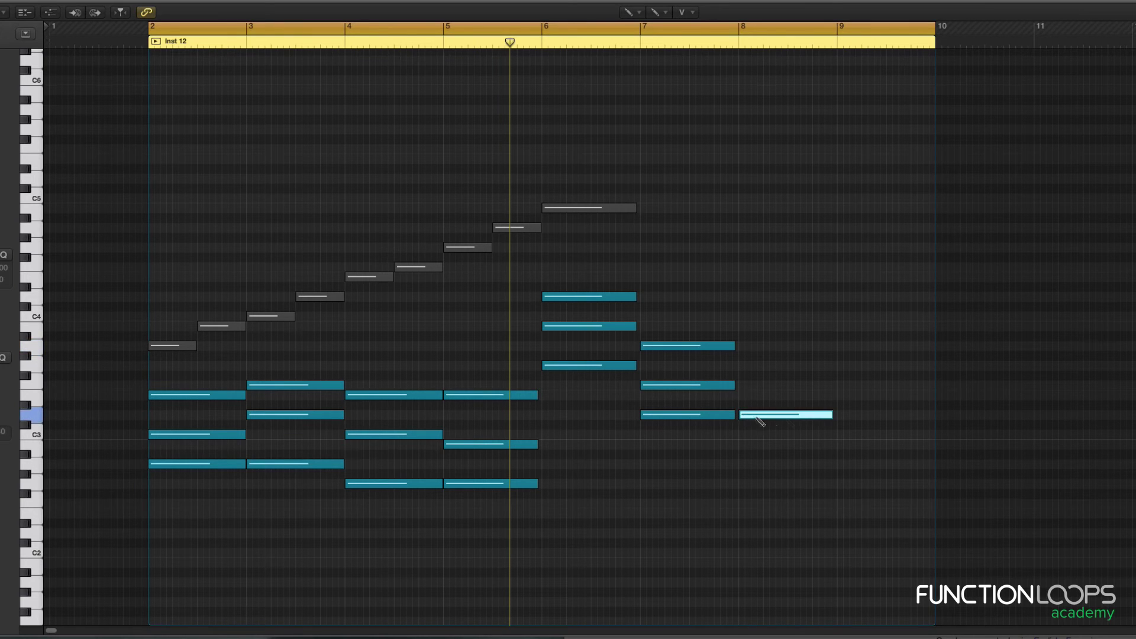
key("alt+Up")
key("alt+Up")
key("alt+Up")
key("alt+Down")
key("alt+Up")
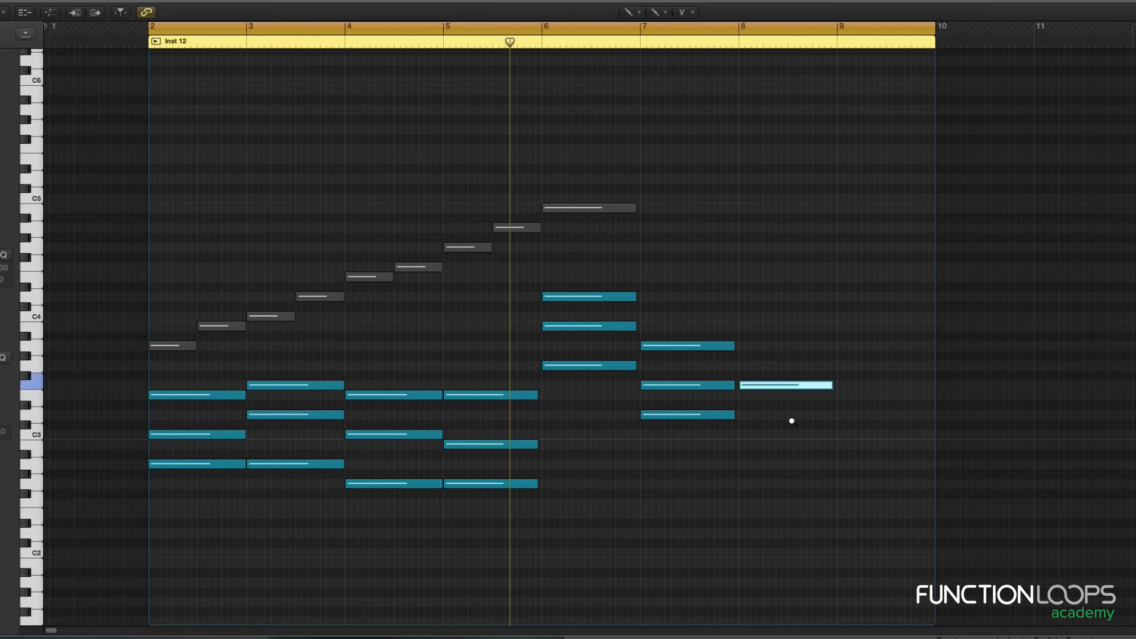
left_click(745, 348)
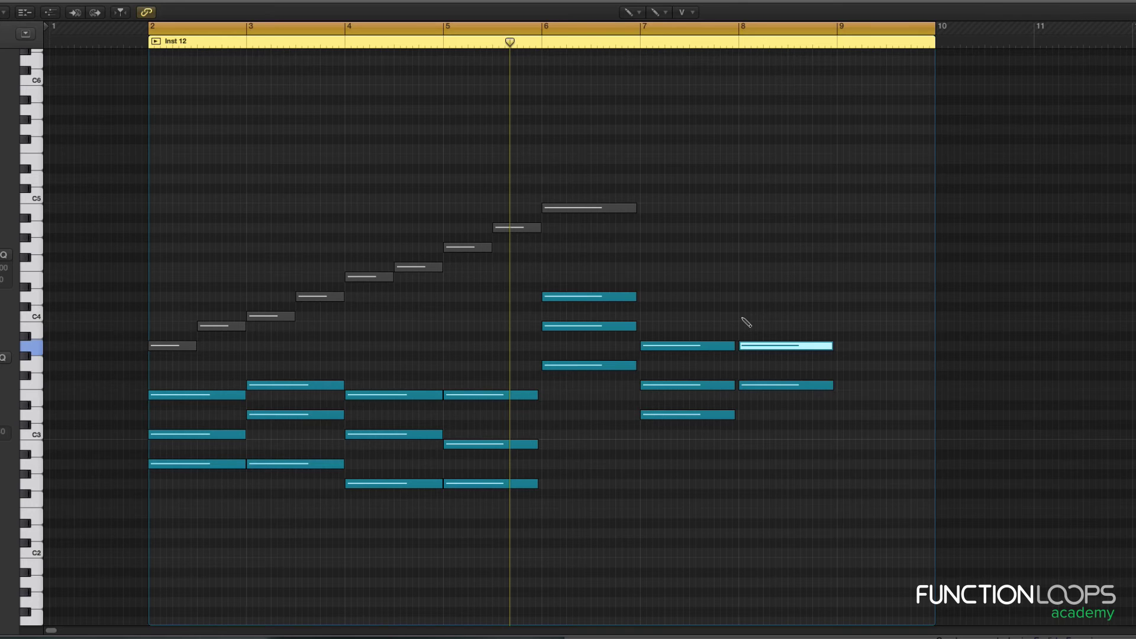
left_click(743, 320)
key("t")
key("t")
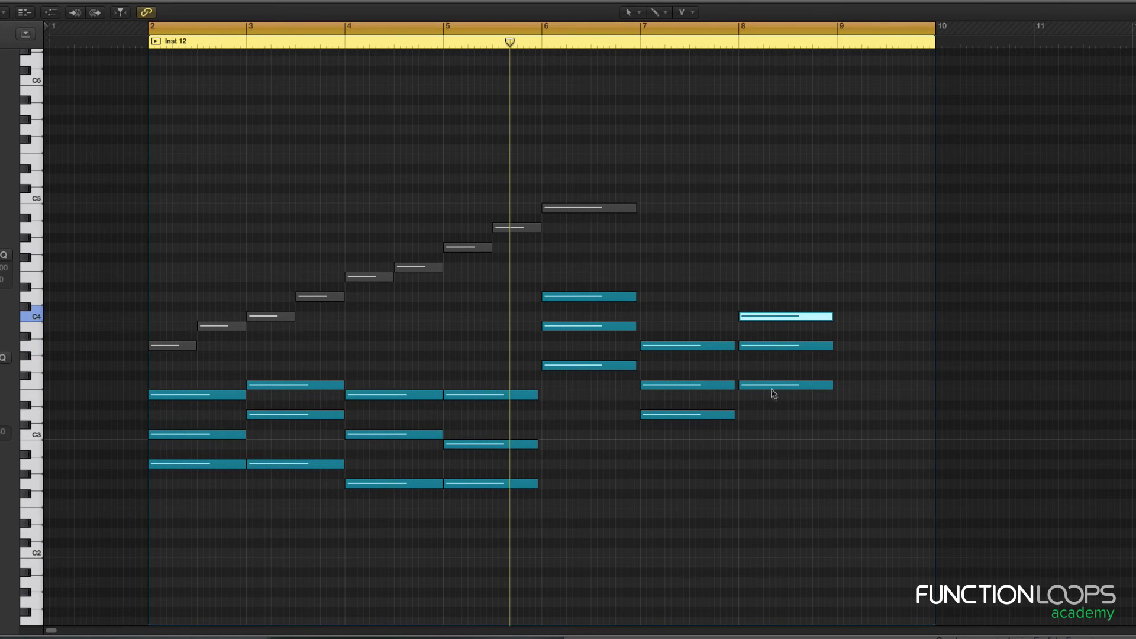
Compare the F3, A3 and C4 chord notes at bar 8 with the muted scale notes.
left_click(767, 387)
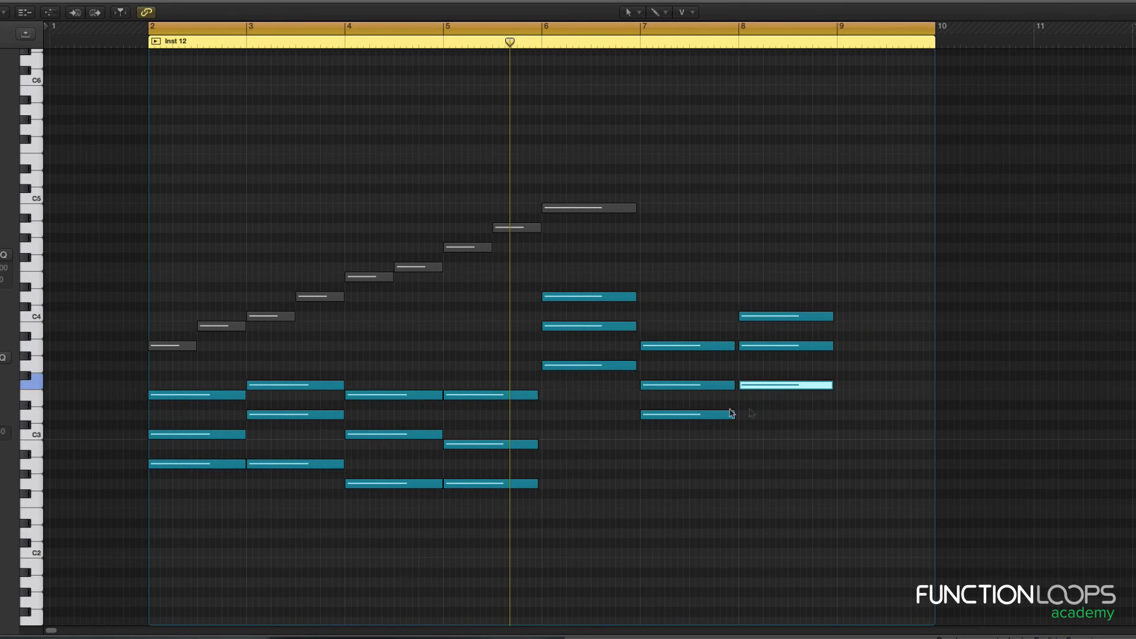
left_click(424, 268)
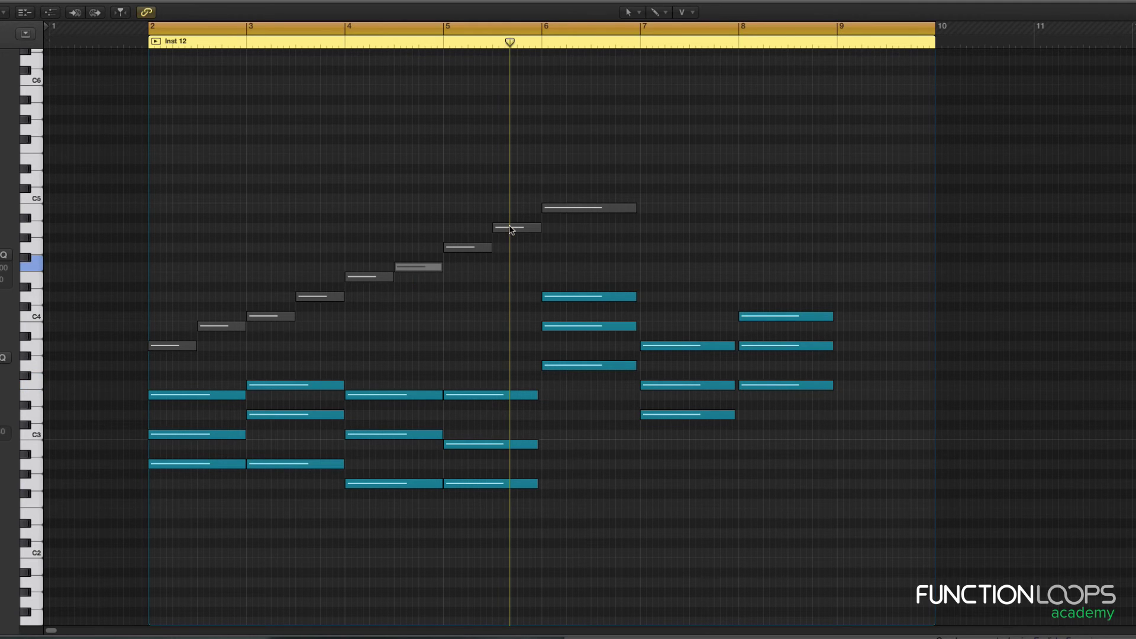
left_click(789, 348)
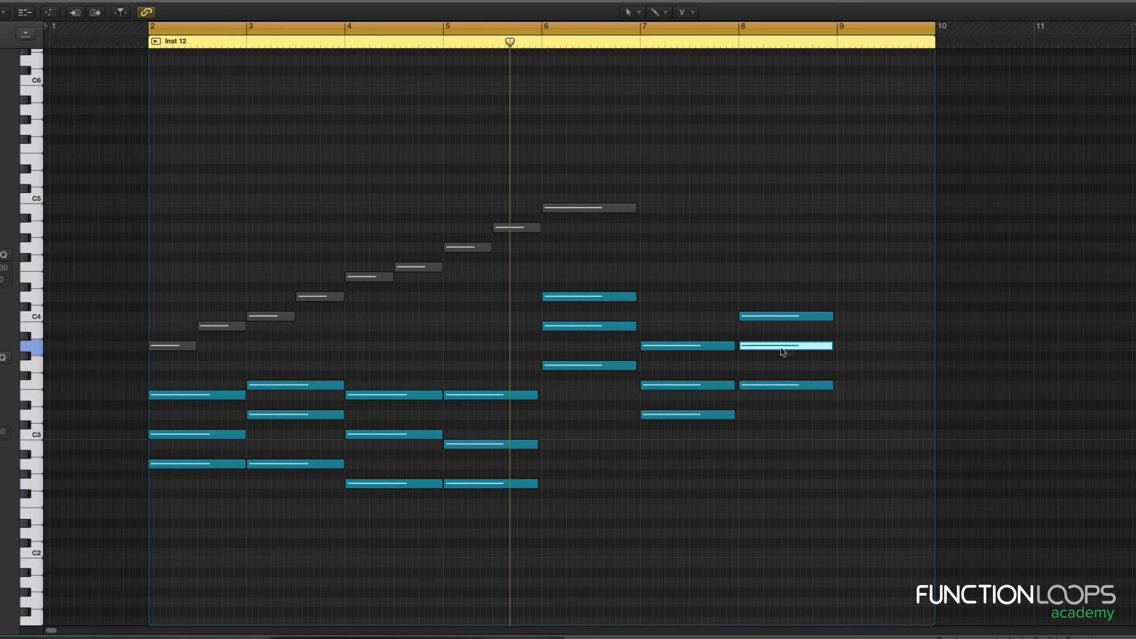
left_click(435, 267)
left_click(515, 247)
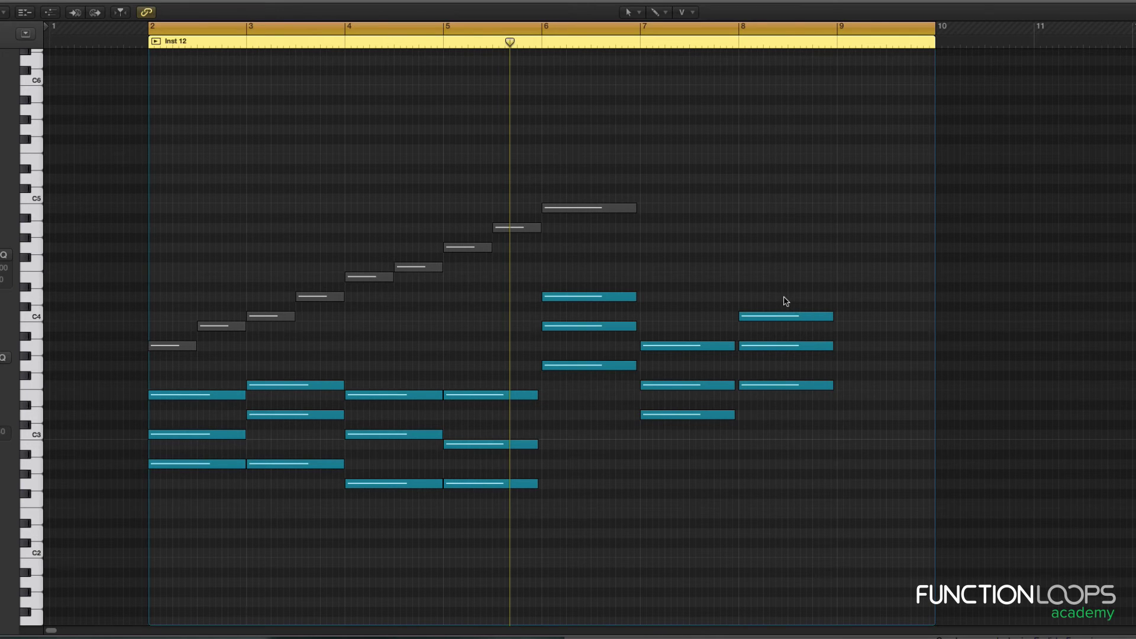
left_click(787, 316)
key("t")
key("r")
left_click_drag(588, 280, 596, 345)
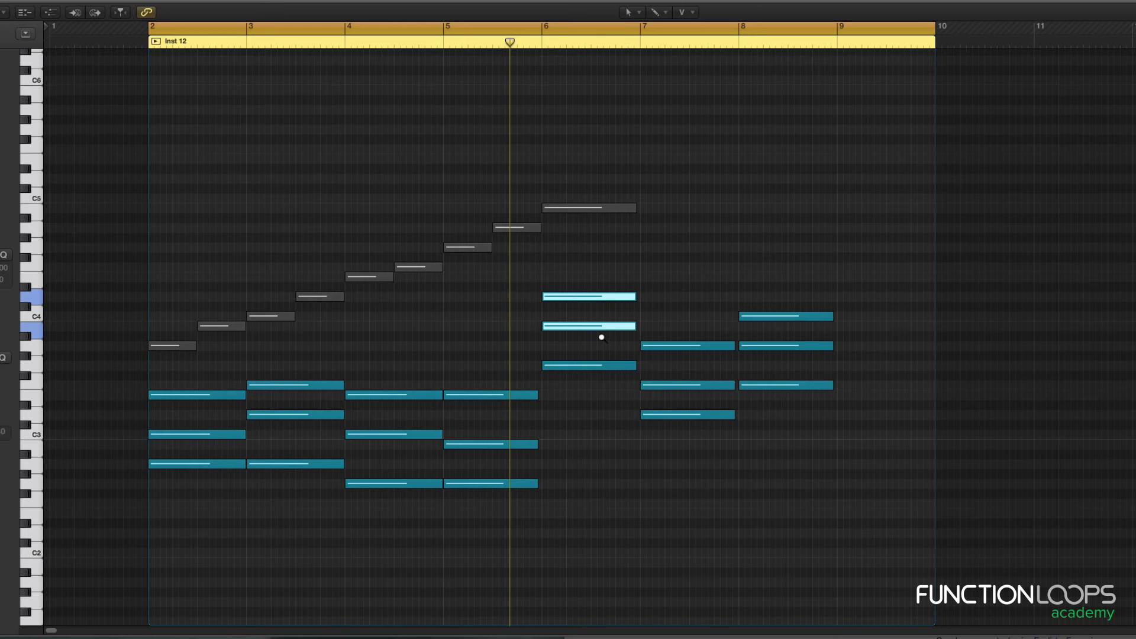
Draw a chord of E3, G3 and B3 at bar 9 with the Pencil tool, aligned to the bar start and a full bar long.
key("t")
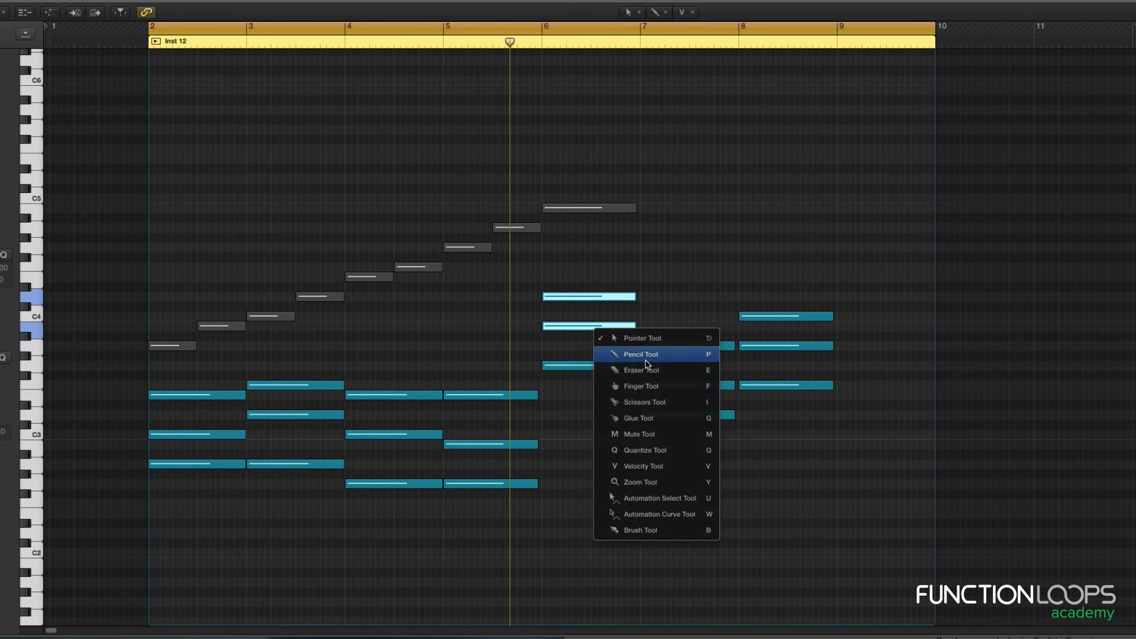
left_click(648, 354)
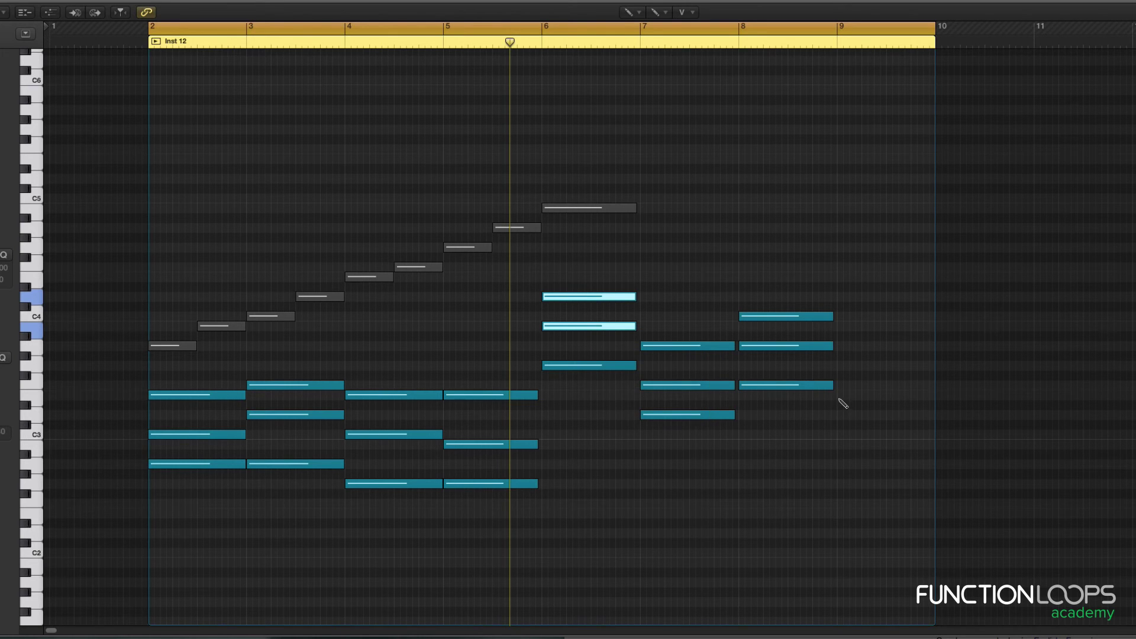
left_click(844, 395)
left_click(845, 365)
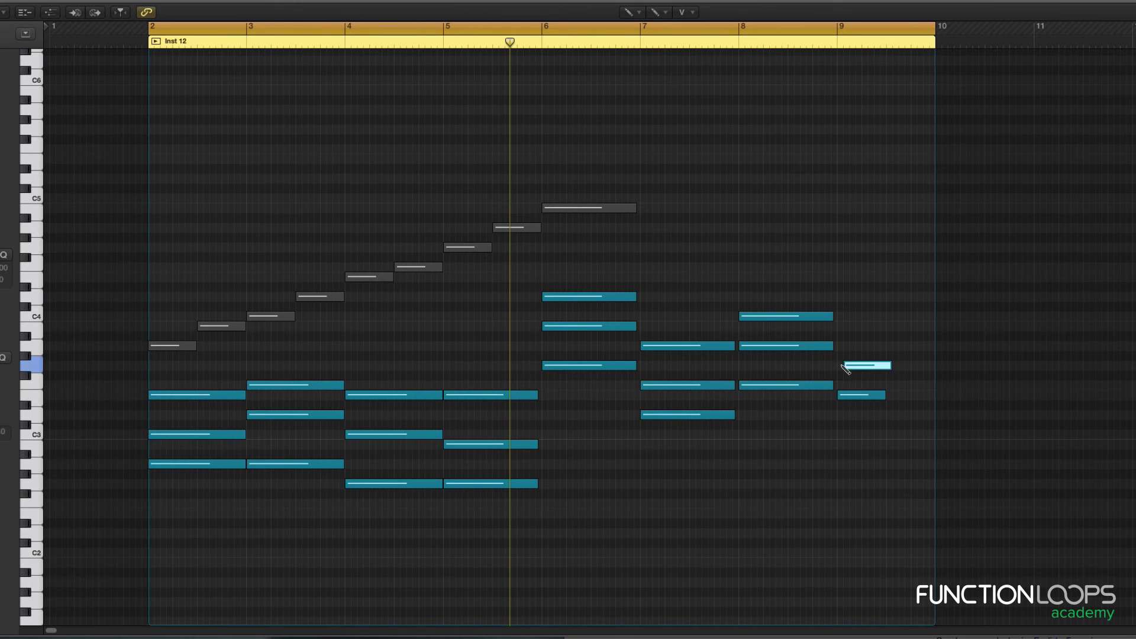
left_click(842, 326)
key("t")
left_click(870, 357)
left_click_drag(863, 366, 855, 368)
left_click_drag(898, 423, 935, 327)
Lengthen F3 and A3 at bar 7, C4 at bar 8, and G3 and B3 at bar 6 to full bars.
left_click_drag(766, 367, 769, 391)
left_click_drag(804, 301, 848, 330)
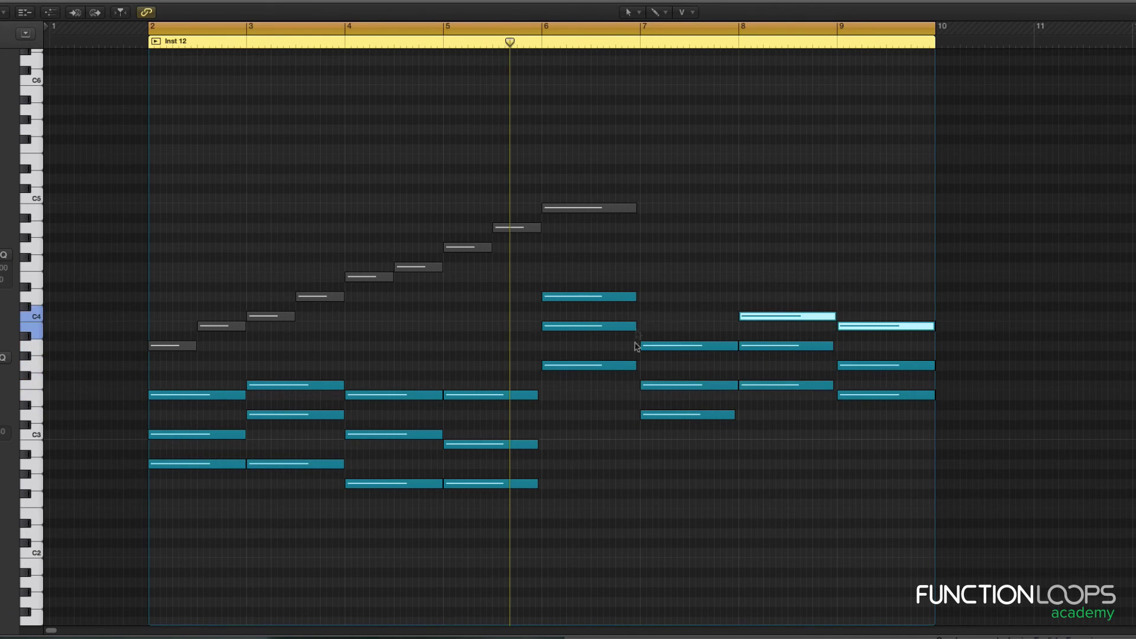
left_click_drag(618, 343, 662, 370)
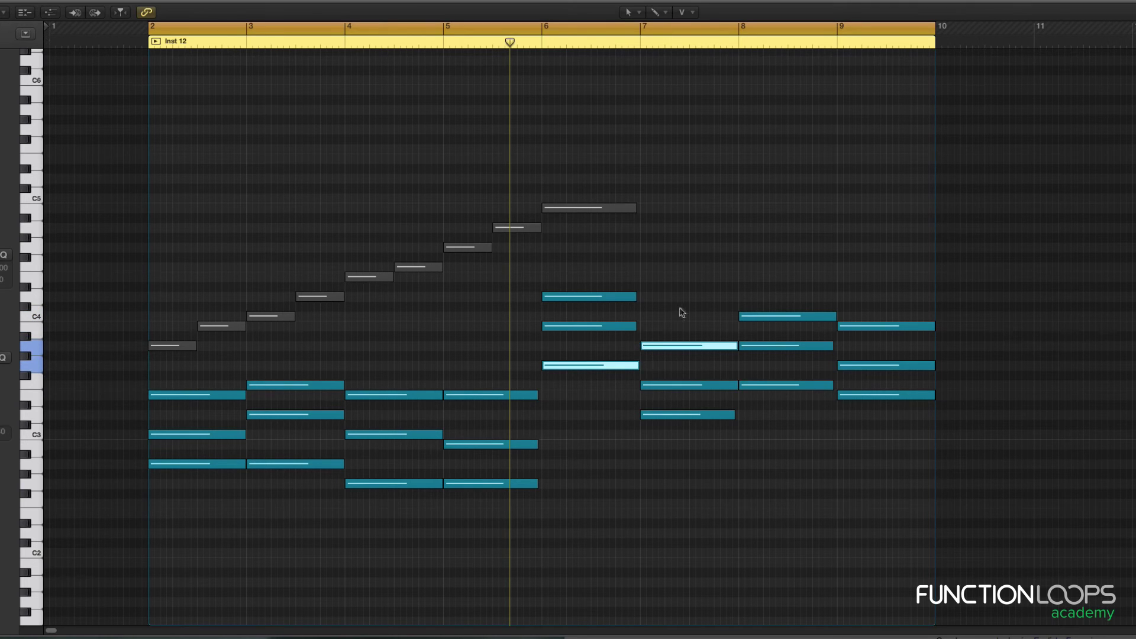
left_click(626, 325)
left_click(664, 346, "shift")
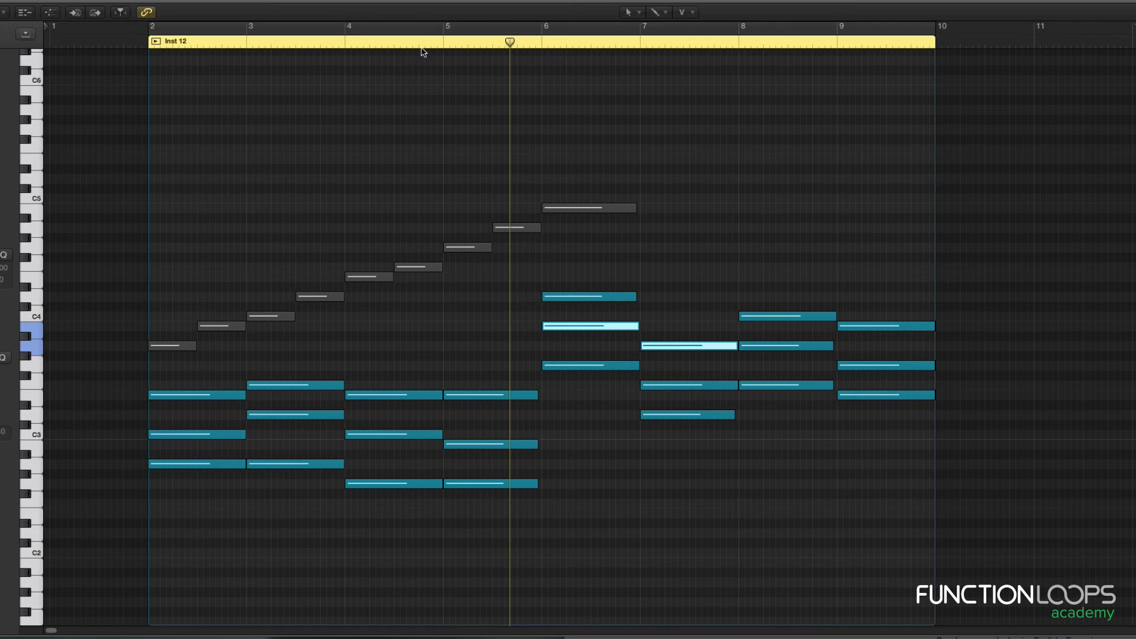
Play back the progression from late in bar 4 into bar 6, and switch the cycle range back on.
left_click(425, 43)
key("t")
key("Escape")
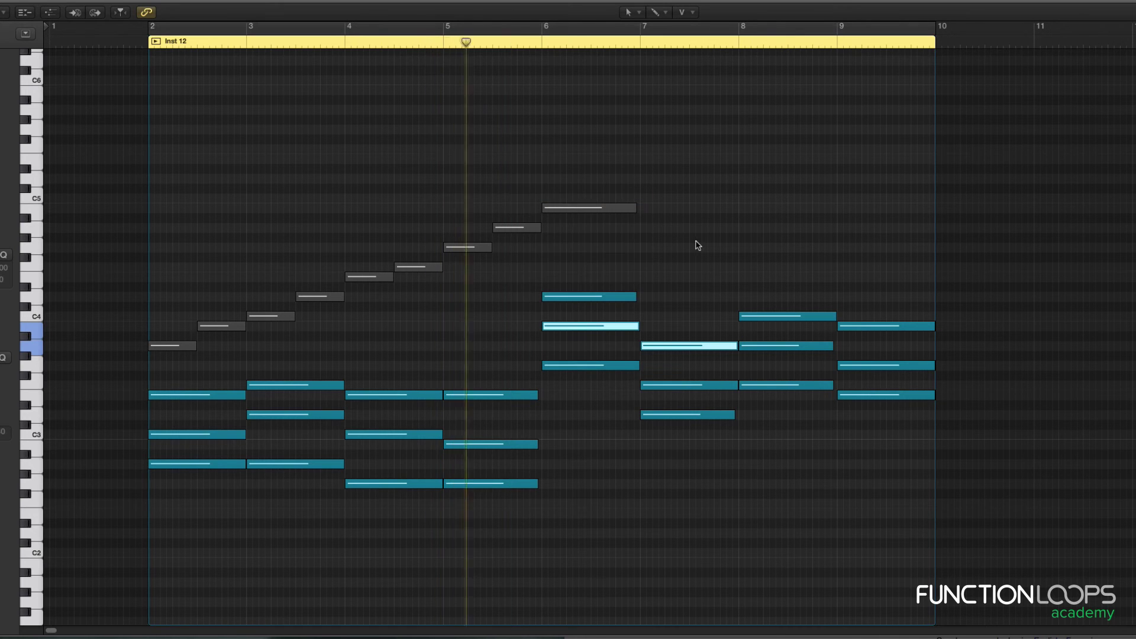
key("c")
key("t")
left_click(684, 242)
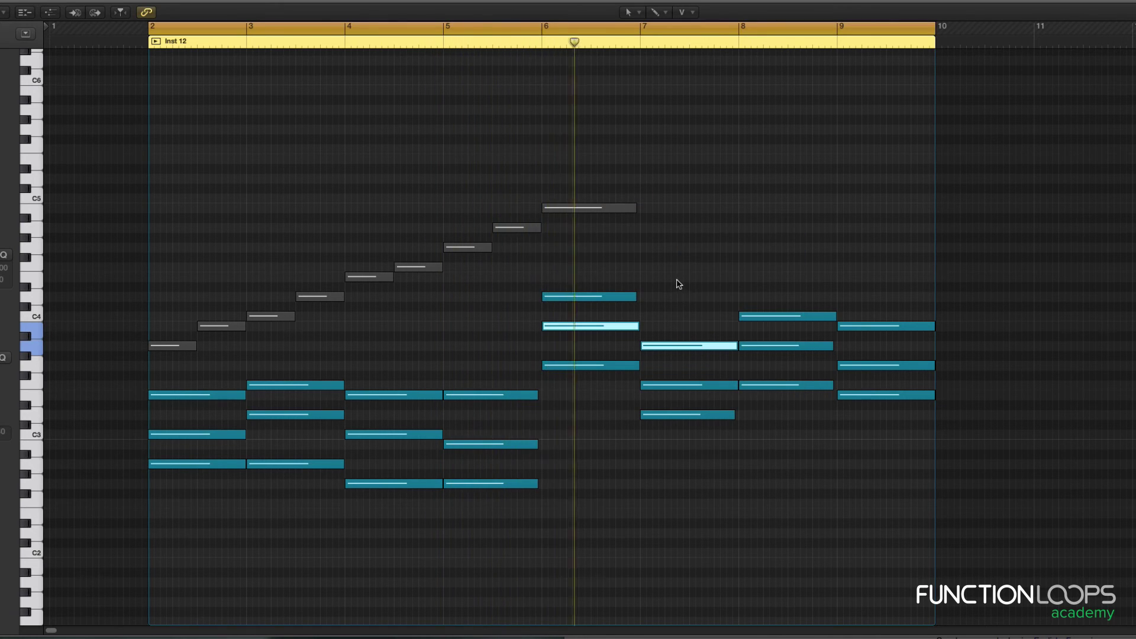
left_click(644, 284)
Transpose the whole chord at bar 6 and the A3 and F3 at bar 7 down one octave.
left_click_drag(605, 272, 599, 375)
key("alt+shift+Down")
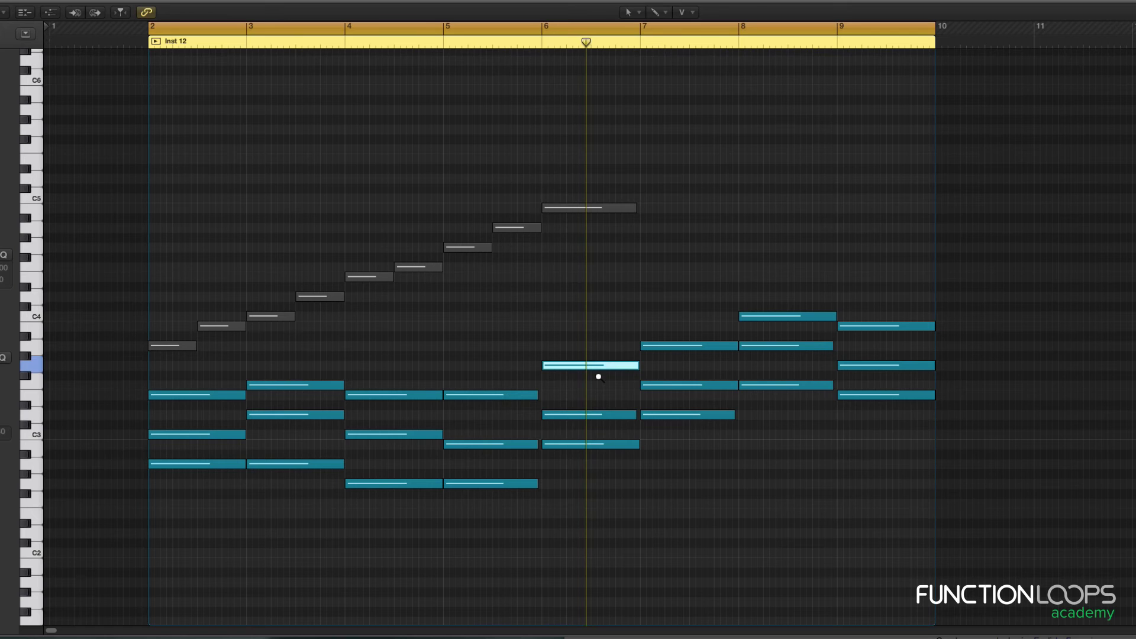
key("alt+shift+Down")
left_click_drag(646, 320, 685, 387)
left_click(686, 387)
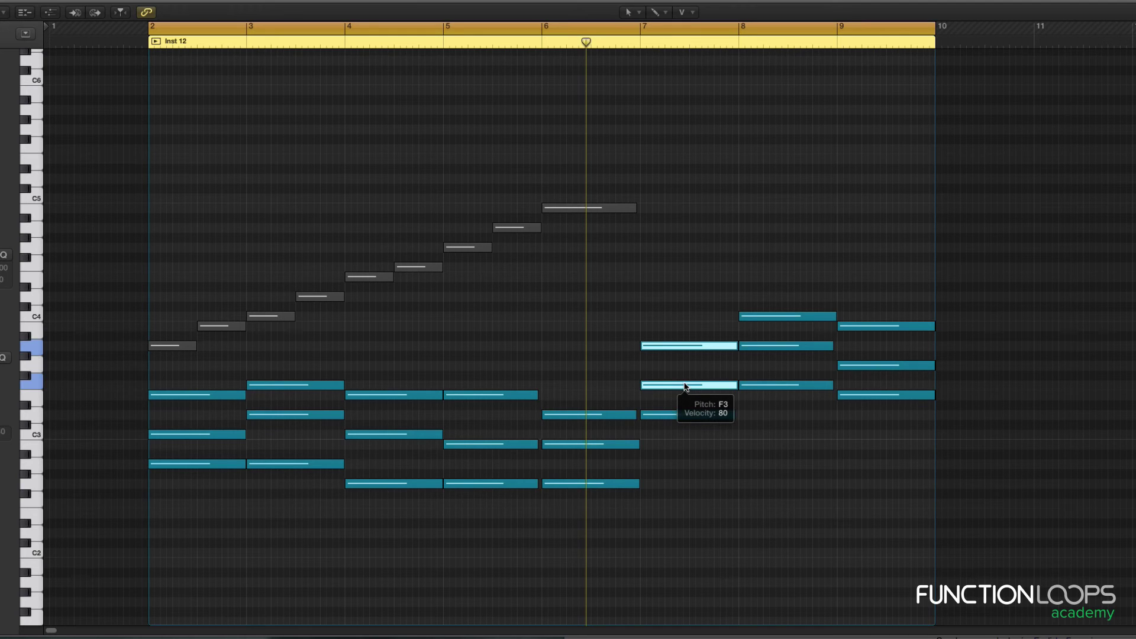
key("alt+shift+Down")
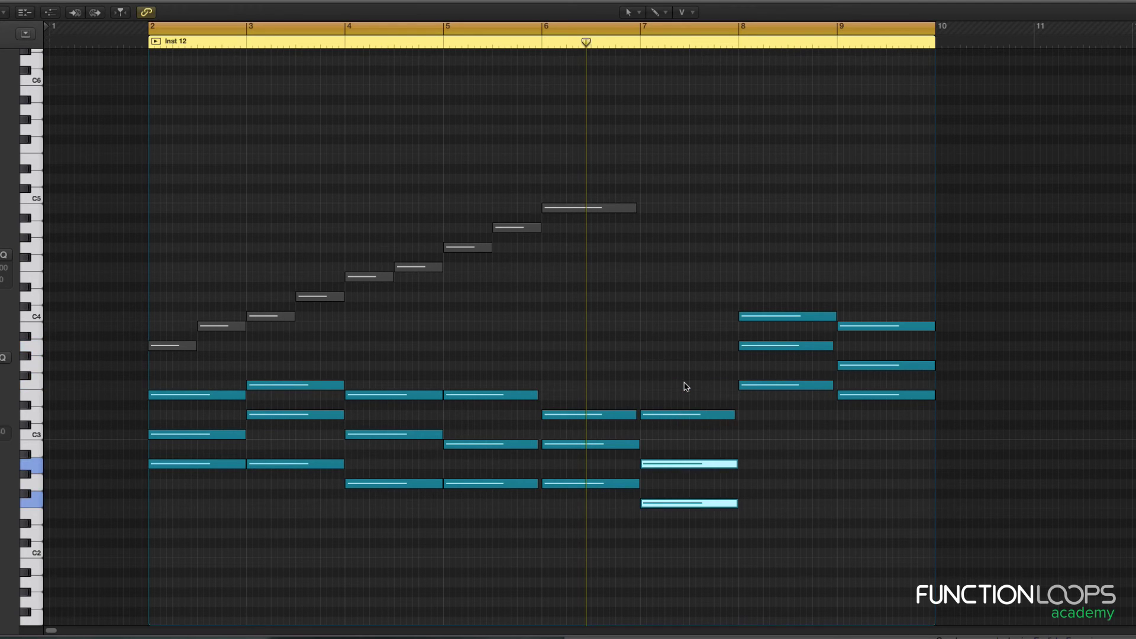
Transpose all three notes of the chords at bar 8 and bar 9 down one octave.
left_click_drag(784, 246, 814, 362)
key("alt+shift+Down")
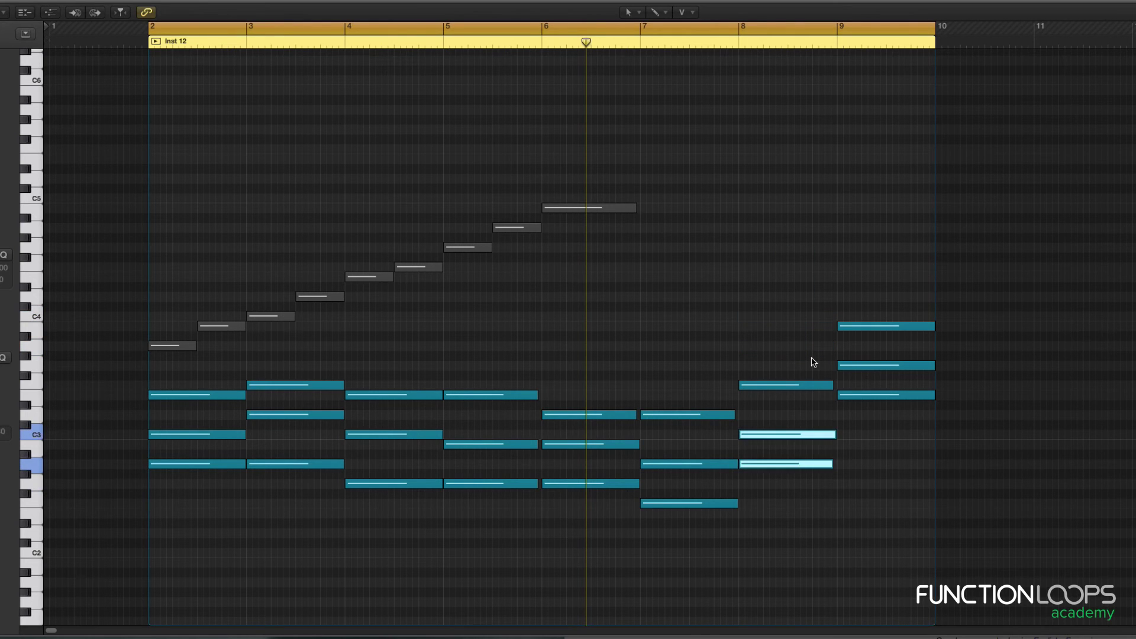
left_click(805, 386)
key("alt+shift+Down")
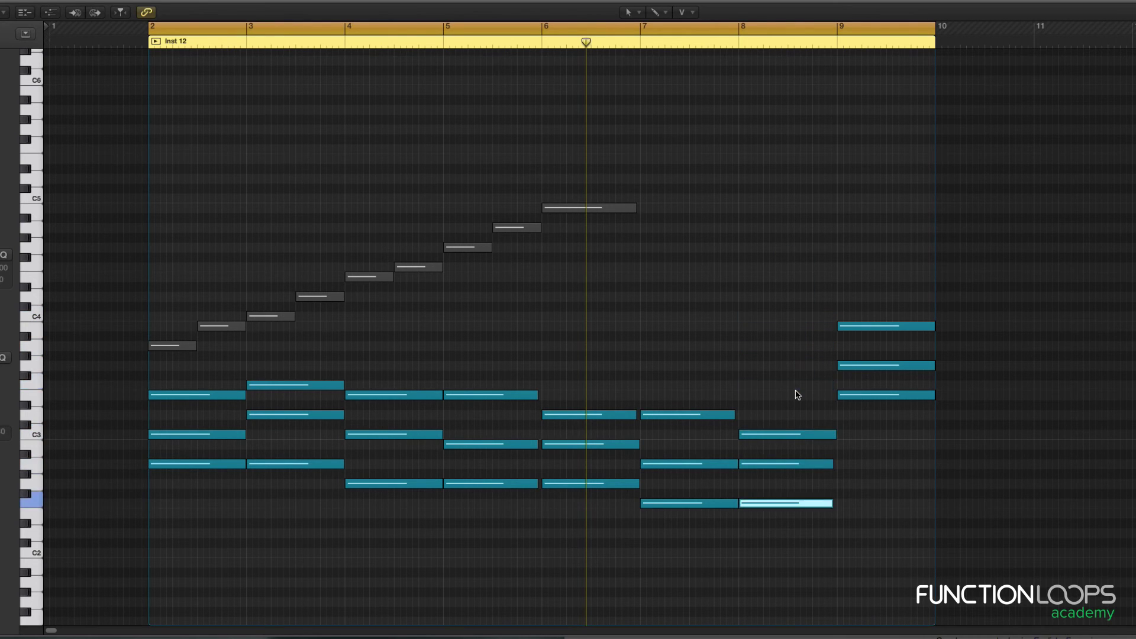
left_click_drag(877, 279, 926, 367)
key("alt+shift+Down")
left_click_drag(842, 376, 876, 415)
key("alt+shift+Down")
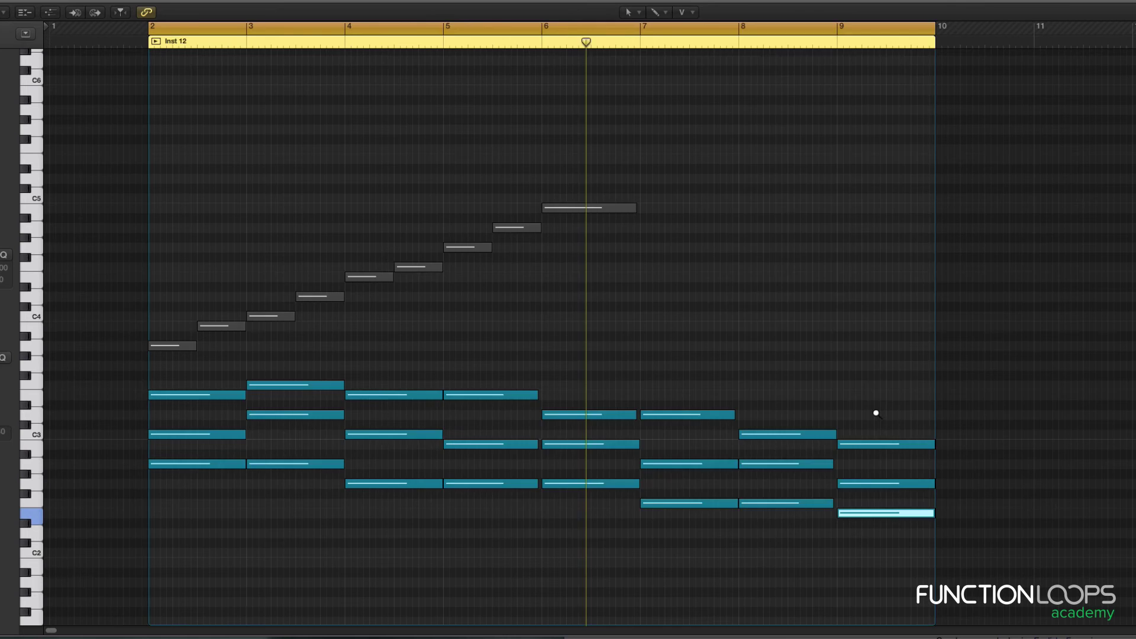
Select all chord notes from bar 2 to bar 9 and force them to legato so each fills its bar.
key("super+Left")
left_click_drag(169, 376, 638, 557)
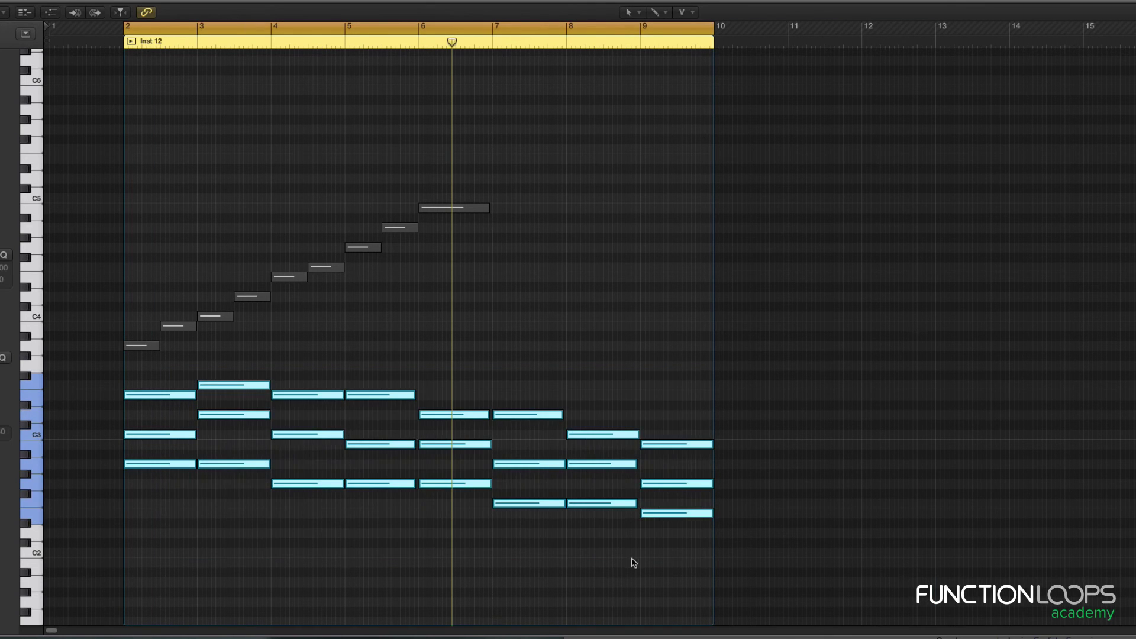
key("shift+l")
left_click(629, 201)
left_click(619, 234)
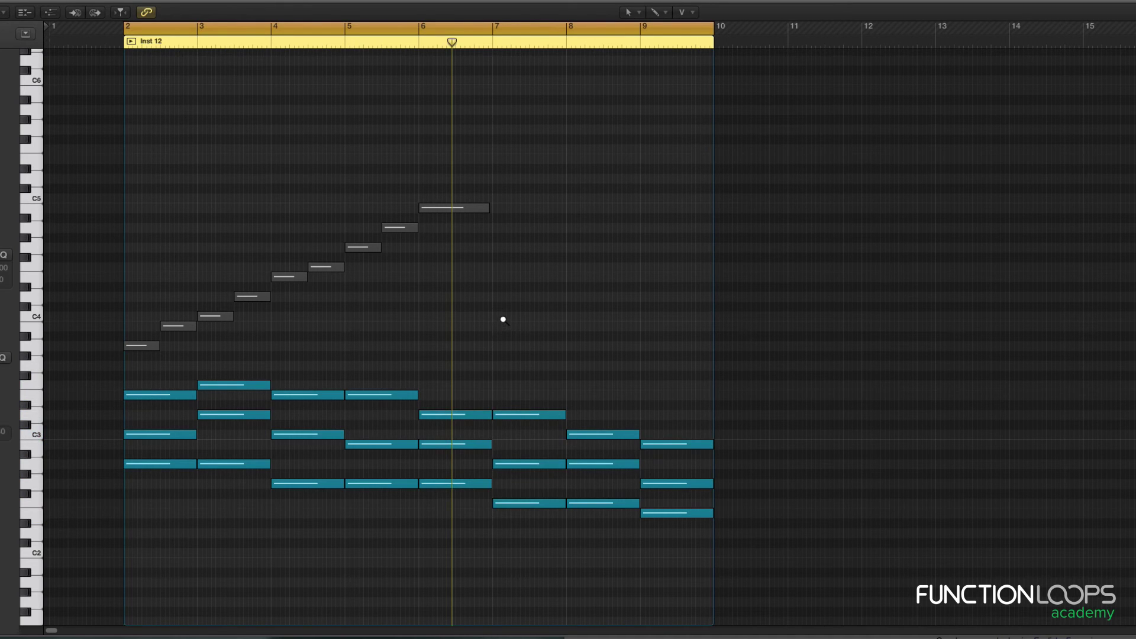
Play back the full eight-bar chord progression from bar 2.
key("t")
key("Escape")
key("space")
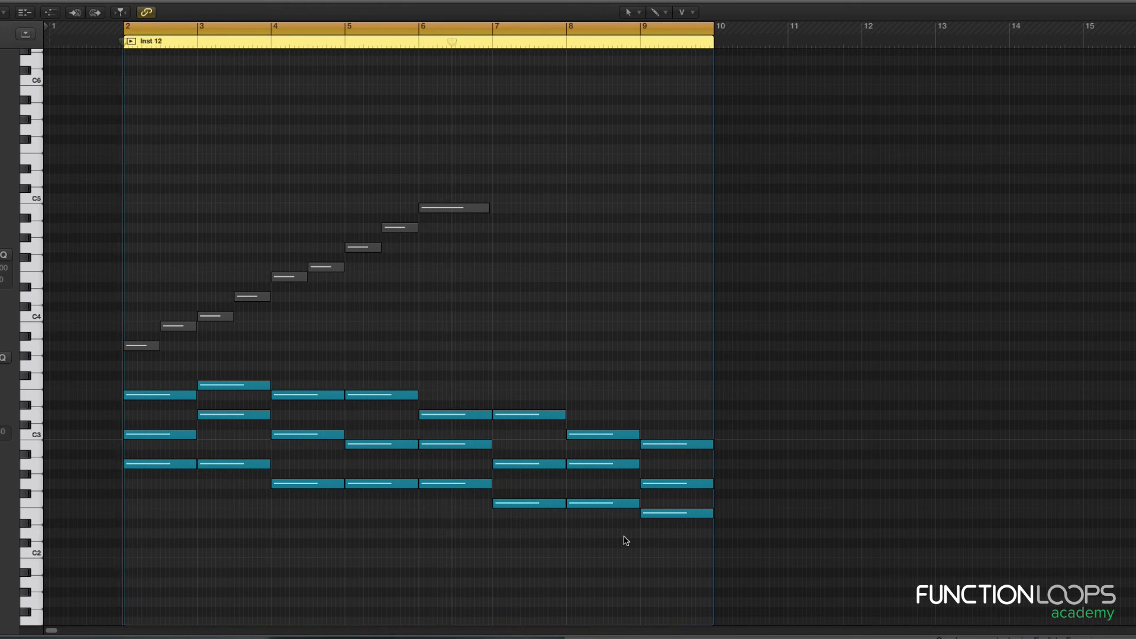
key("t")
key("t")
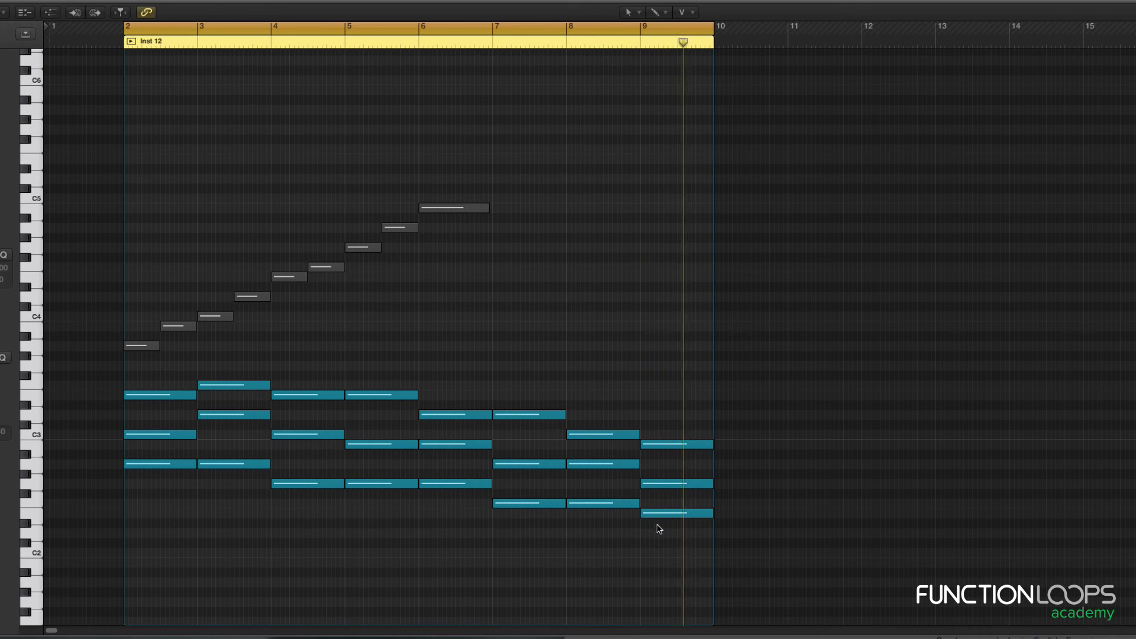
Transpose E2 at bar 9, F2 at bars 8 and 7, and G2 at bar 9 up one octave.
left_click_drag(680, 559, 700, 509)
key("alt+shift+Up")
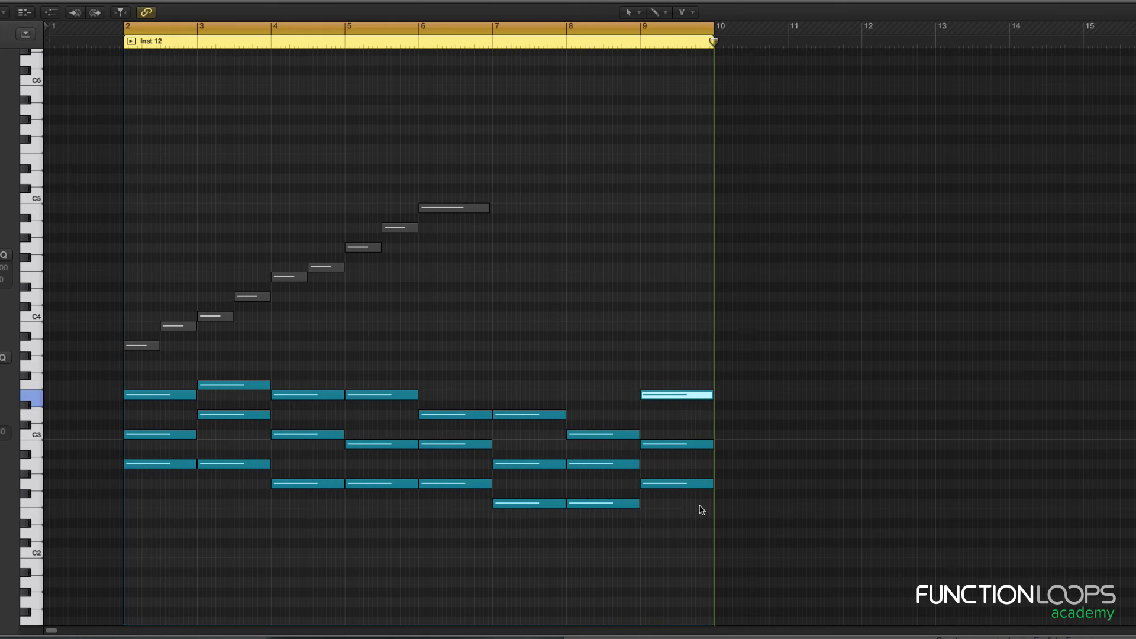
left_click(602, 503)
key("alt+shift+Up")
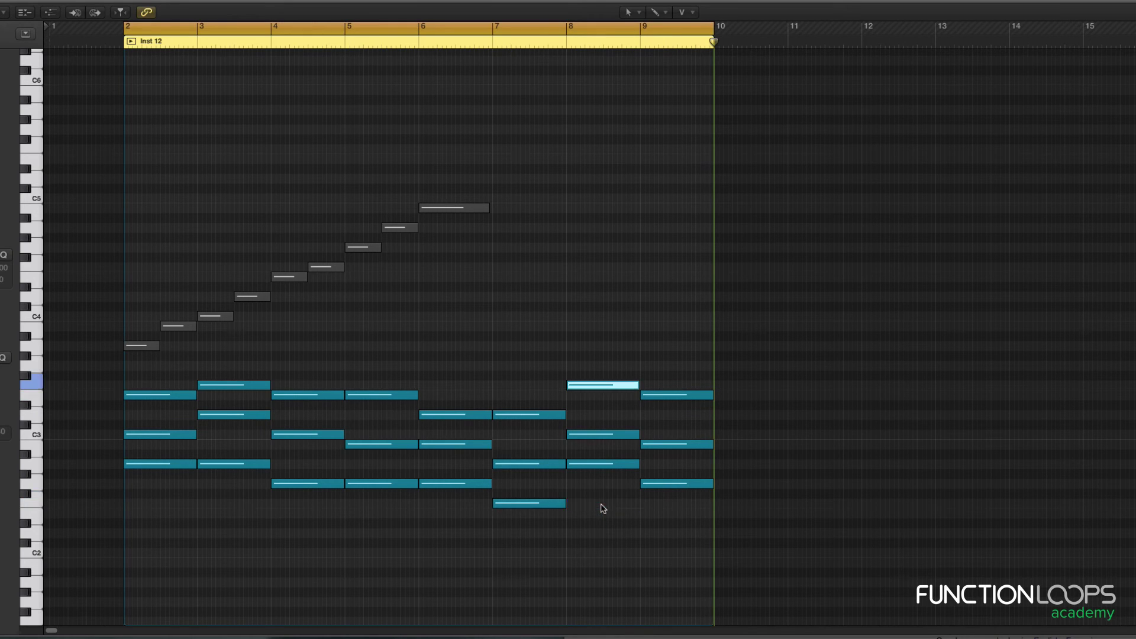
left_click(530, 503)
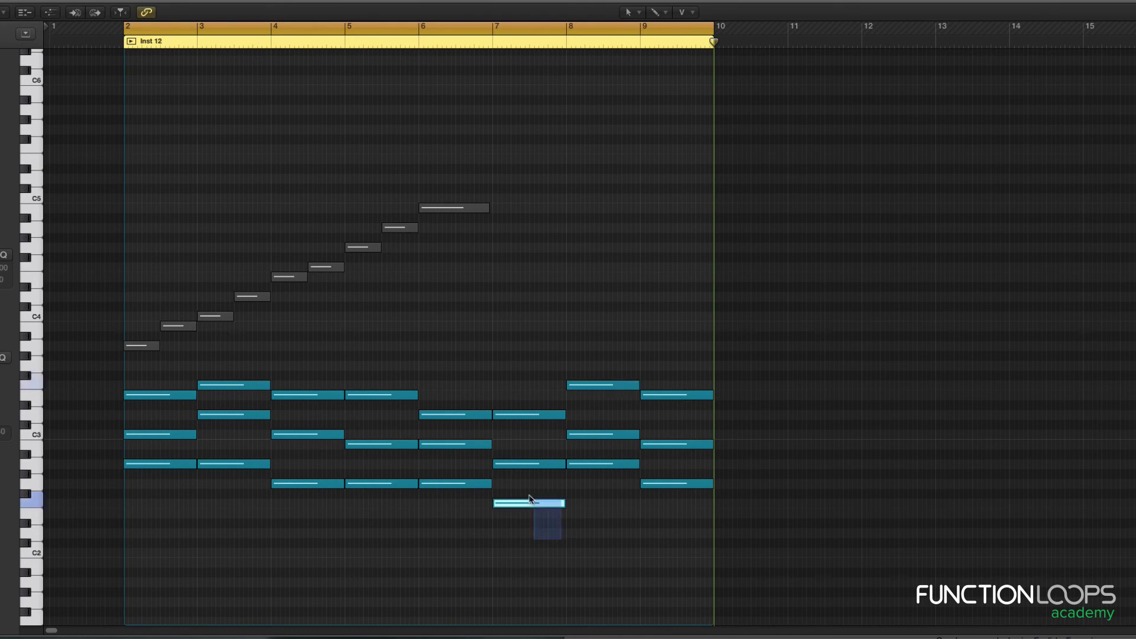
key("alt+shift+Up")
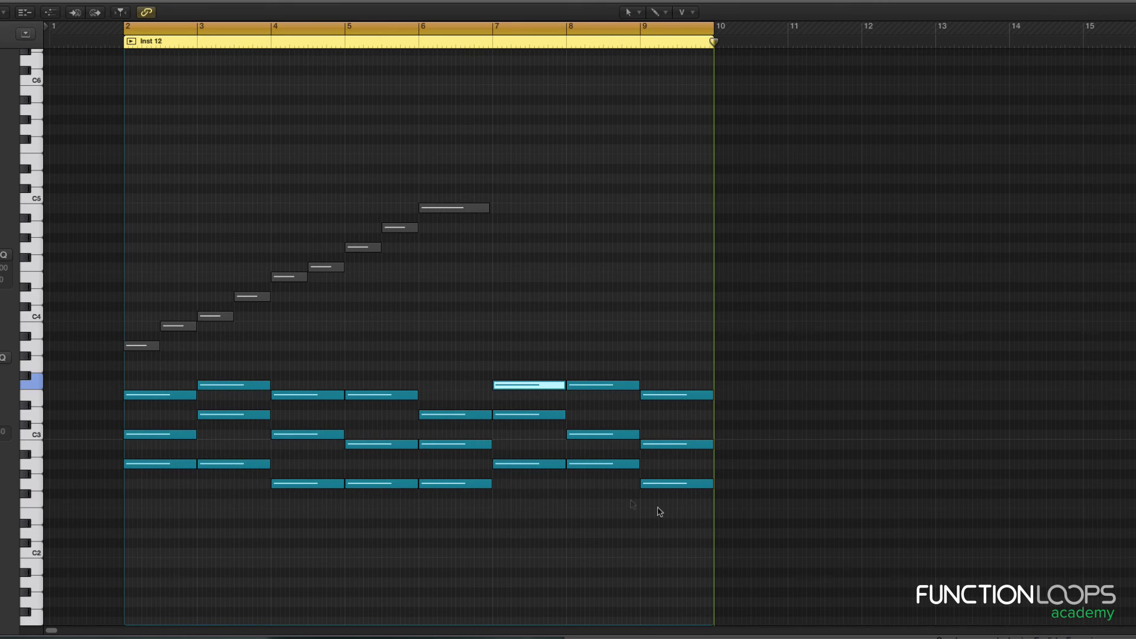
left_click(683, 483)
key("alt+shift+Up")
Play back the progression with the revoiced chords at bars 7 to 9.
key("t")
key("Escape")
key("space")
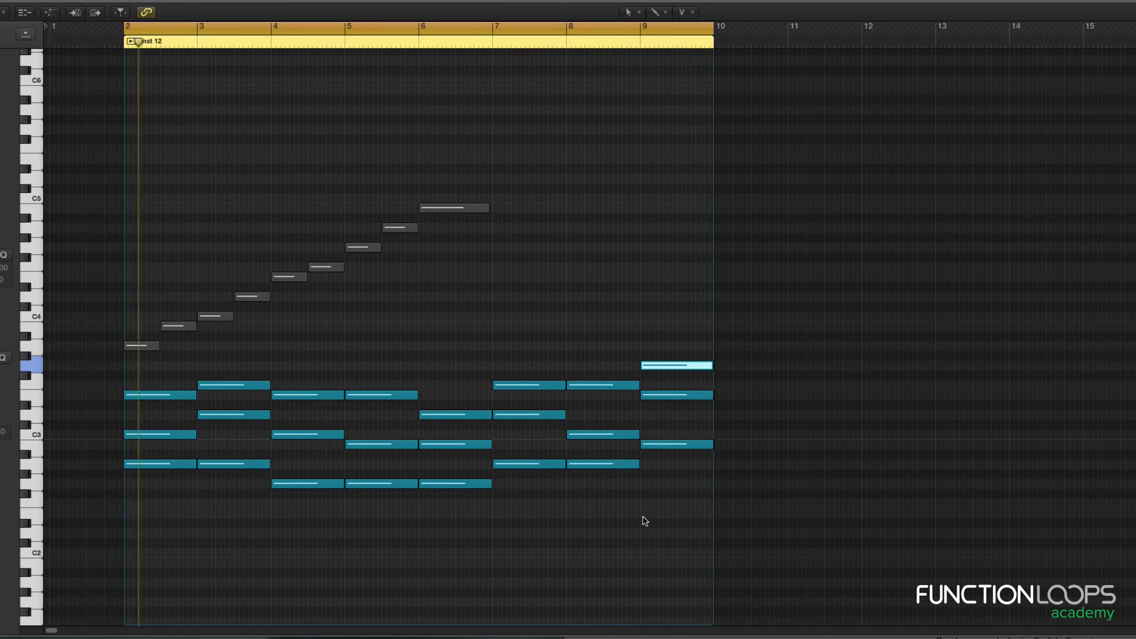
key("t")
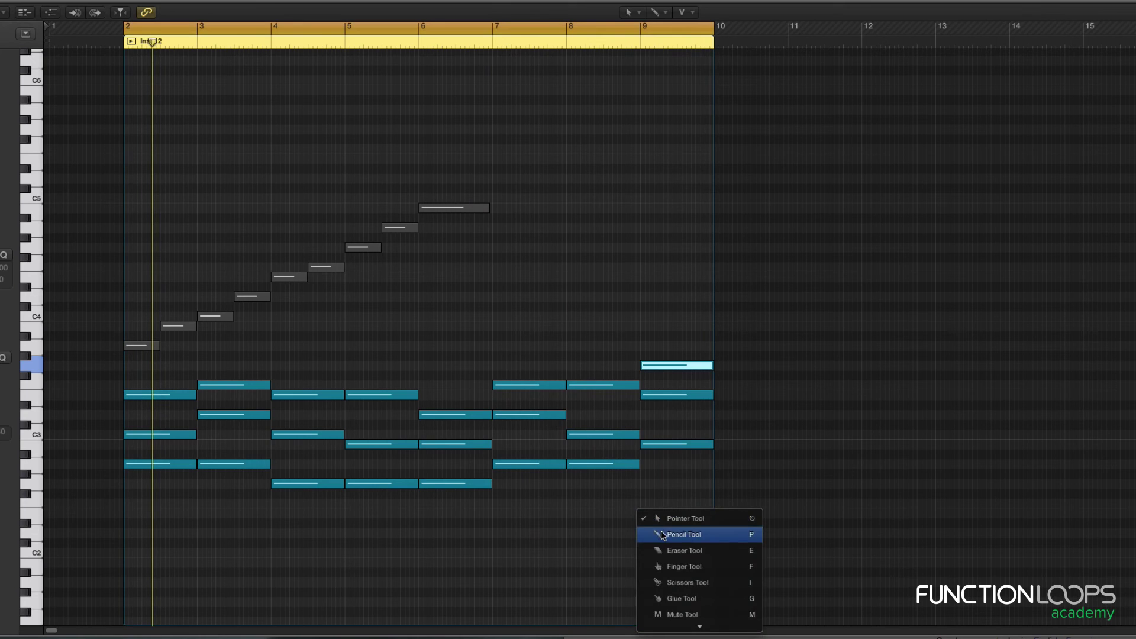
left_click(663, 536)
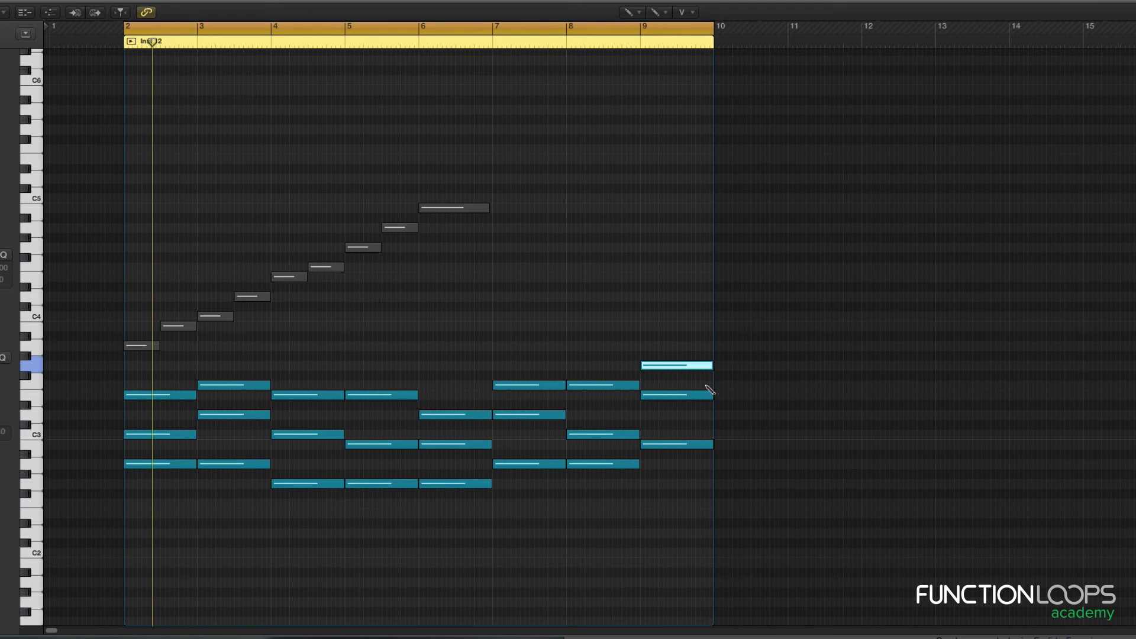
key("super+Down")
key("super+Right")
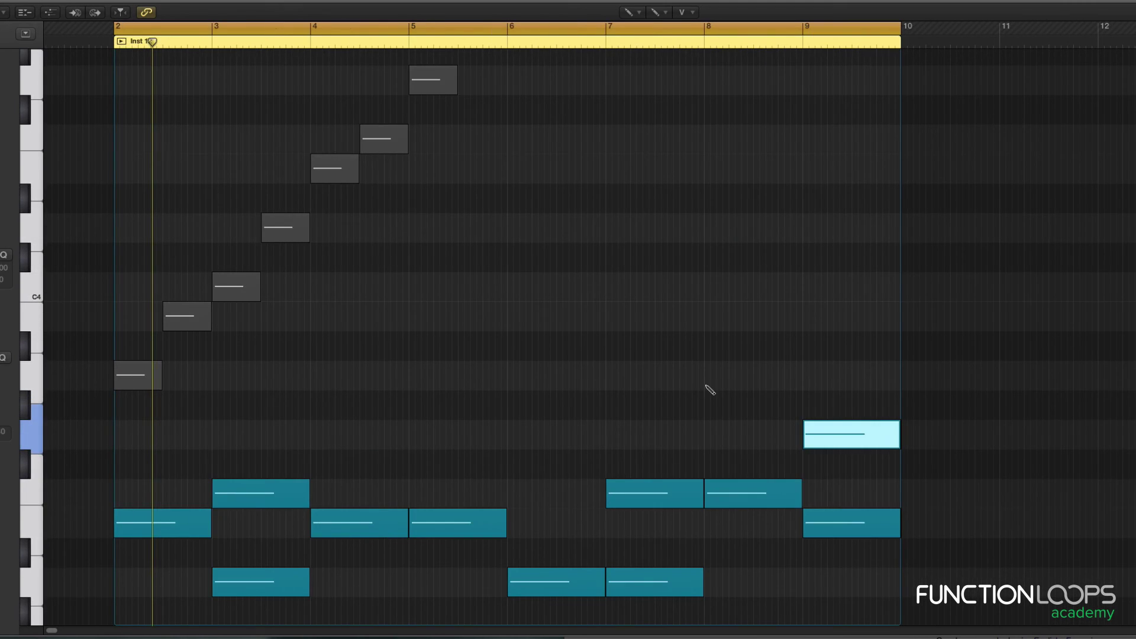
scroll(709, 389, "down", 3)
key("super+Up")
key("super+Up")
key("t")
key("t")
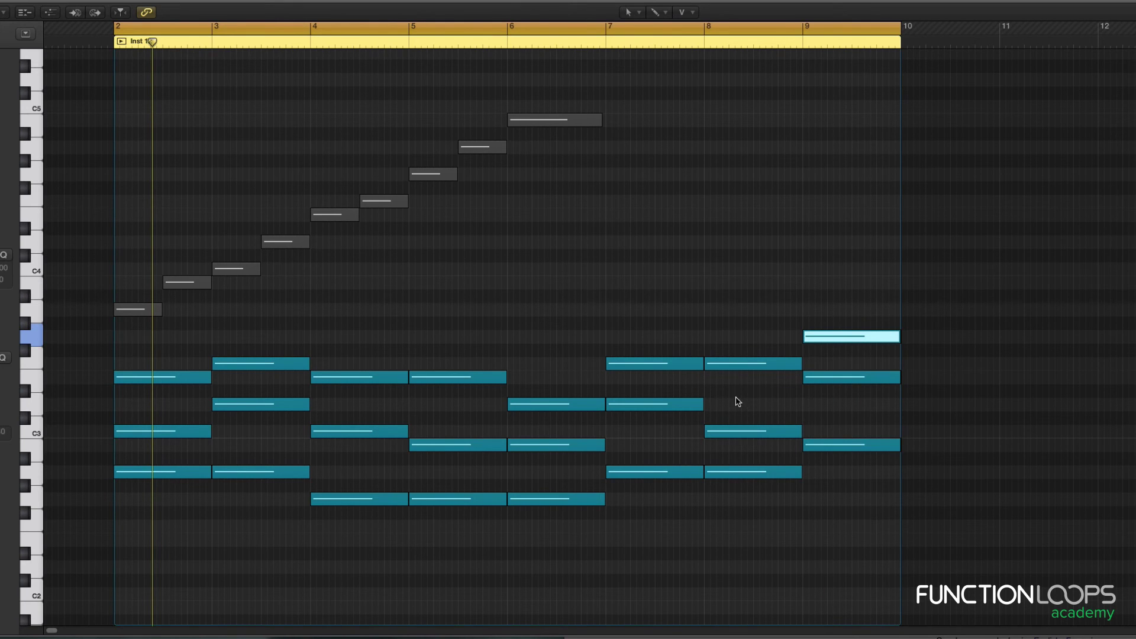
Audition the top G3 and bottom B2 notes of the chord at bar 9.
scroll(738, 401, "right", 3)
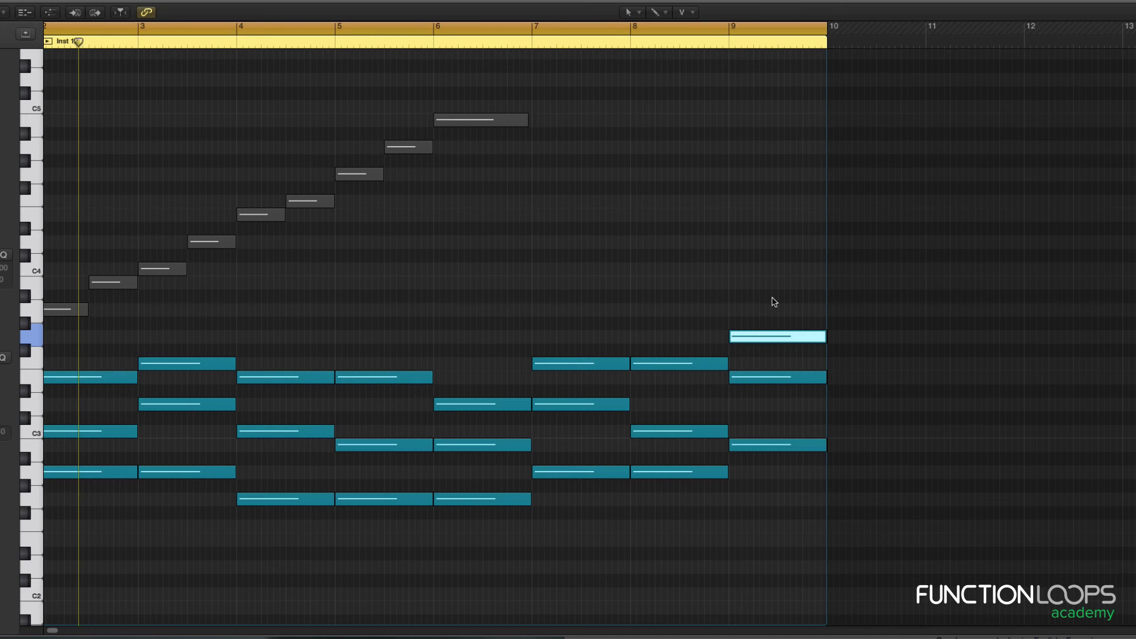
left_click(775, 336)
scroll(780, 350, "right", 2)
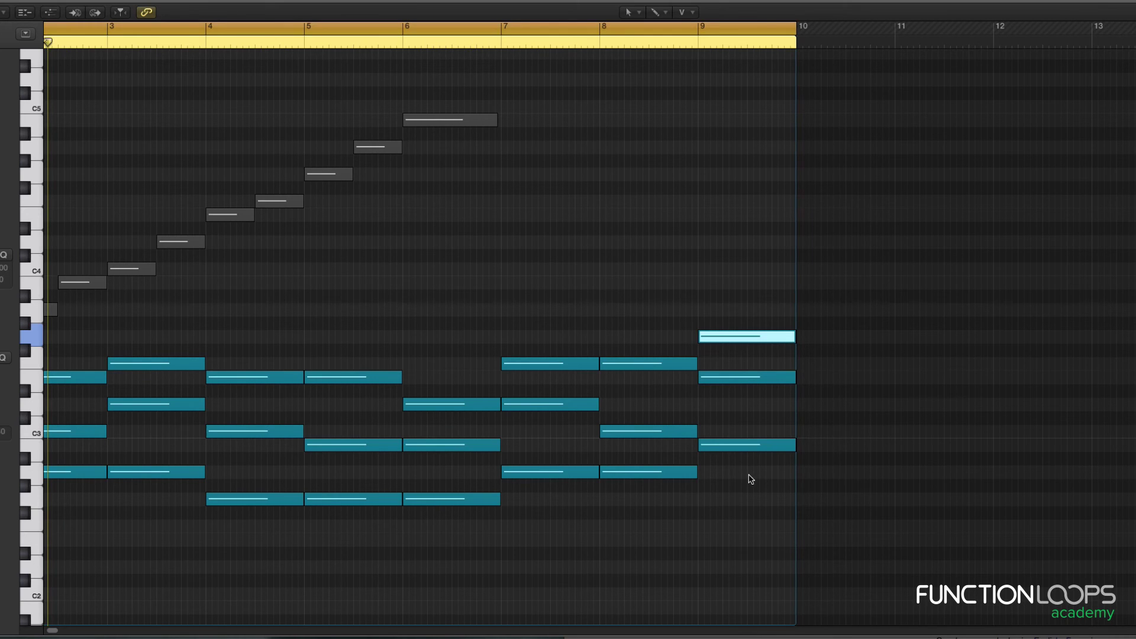
left_click(748, 448)
mouse_move(750, 446)
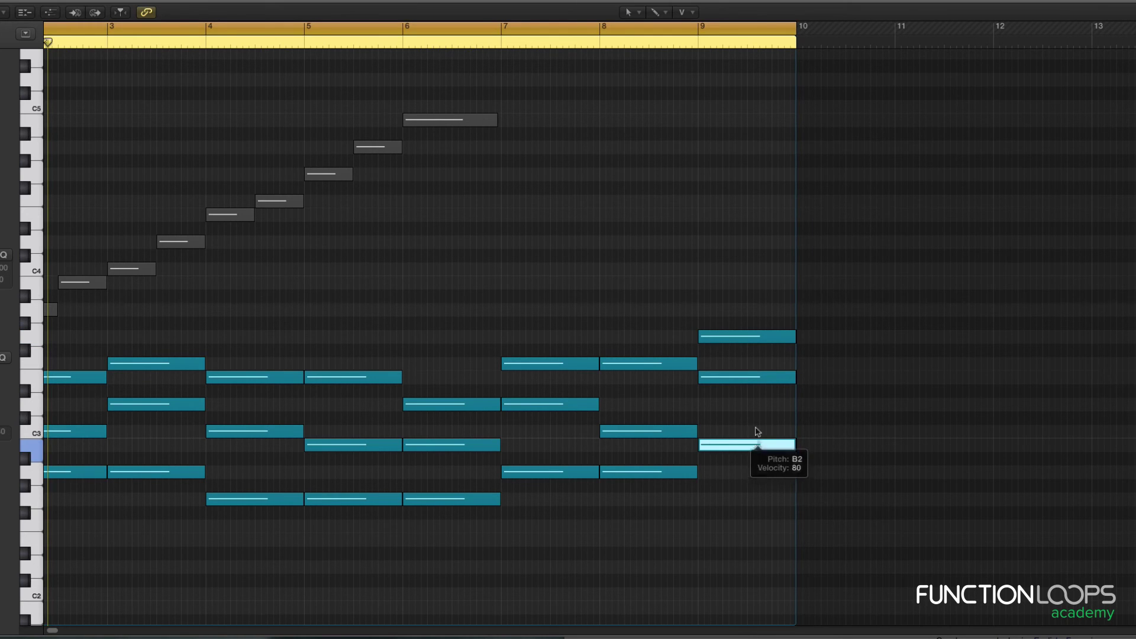
scroll(754, 426, "up", 3)
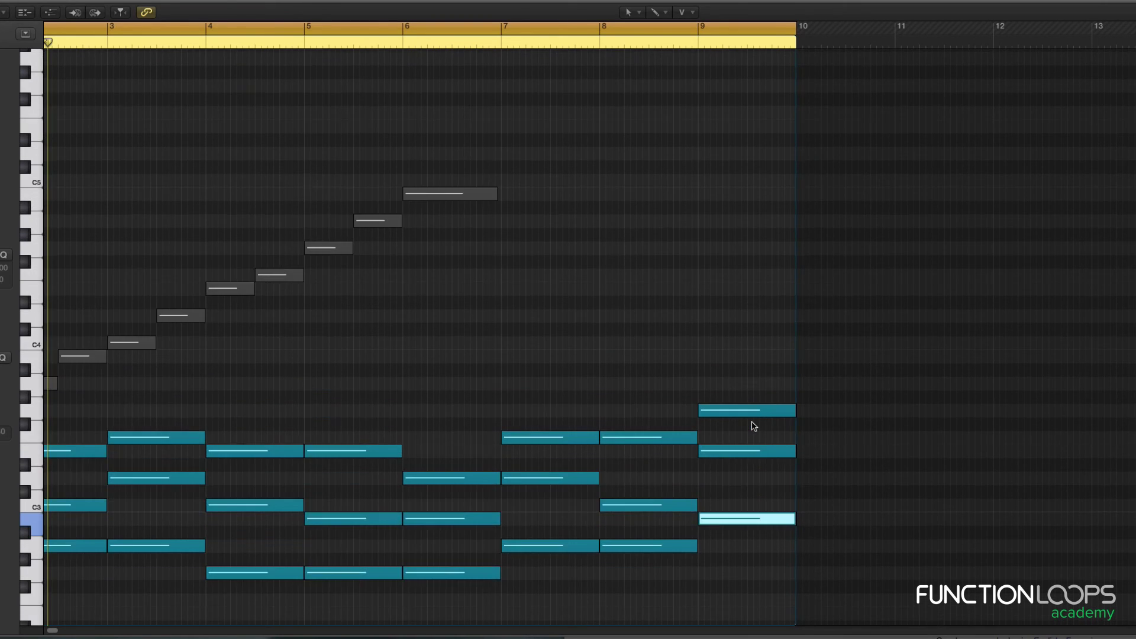
Audition A3, B3, E4 and D4 in the muted reference scale, focusing on its first and fifth notes.
scroll(755, 426, "left", 5)
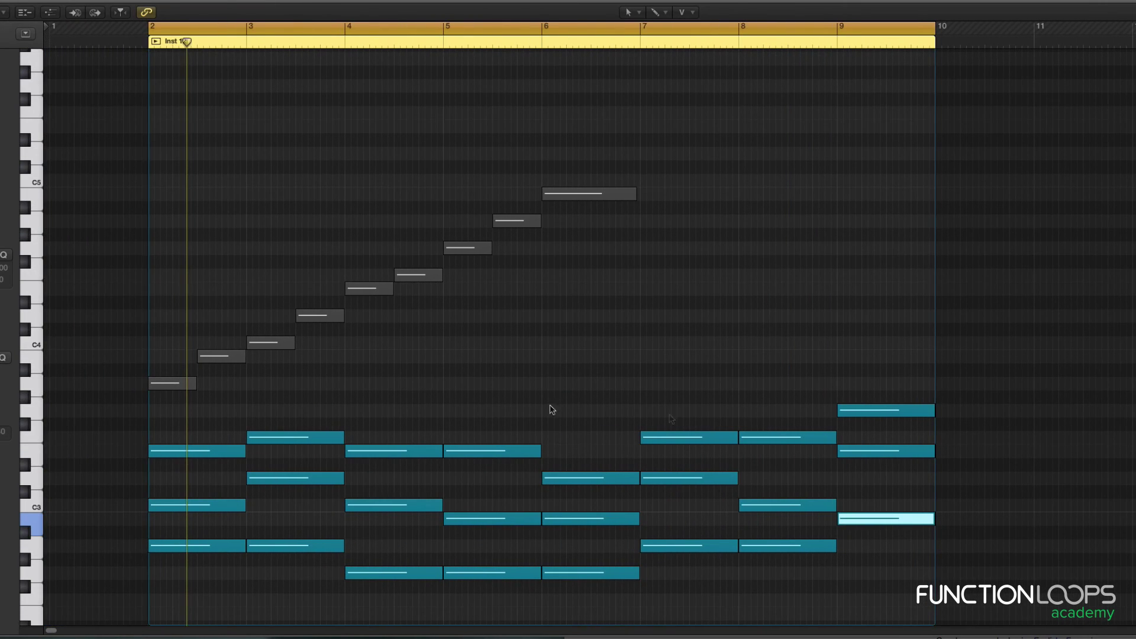
left_click(179, 386)
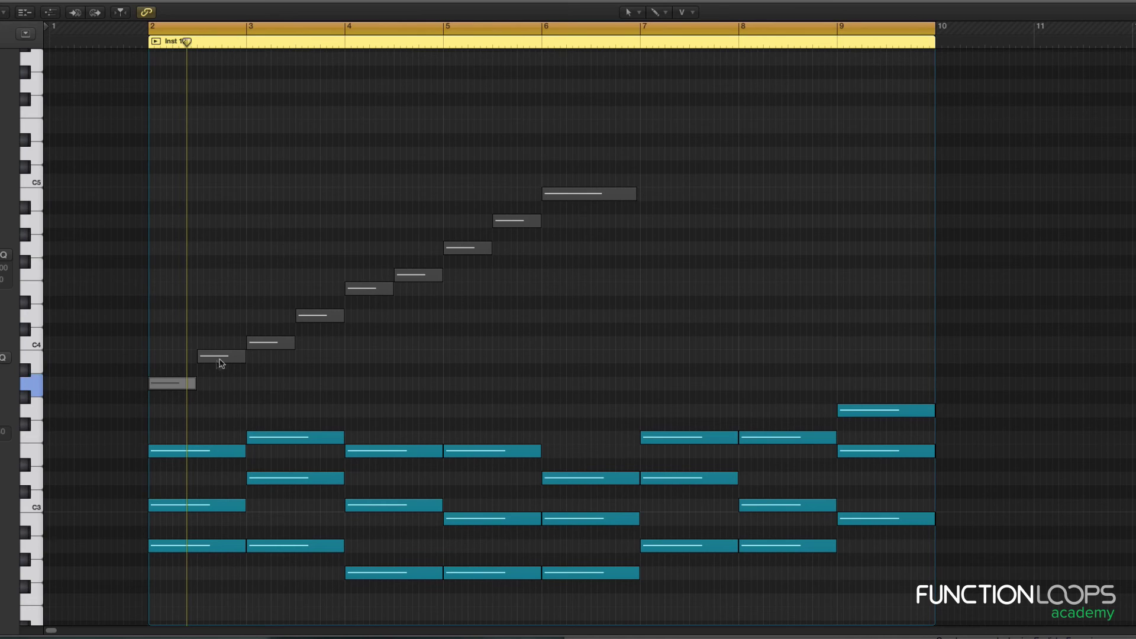
left_click(240, 356)
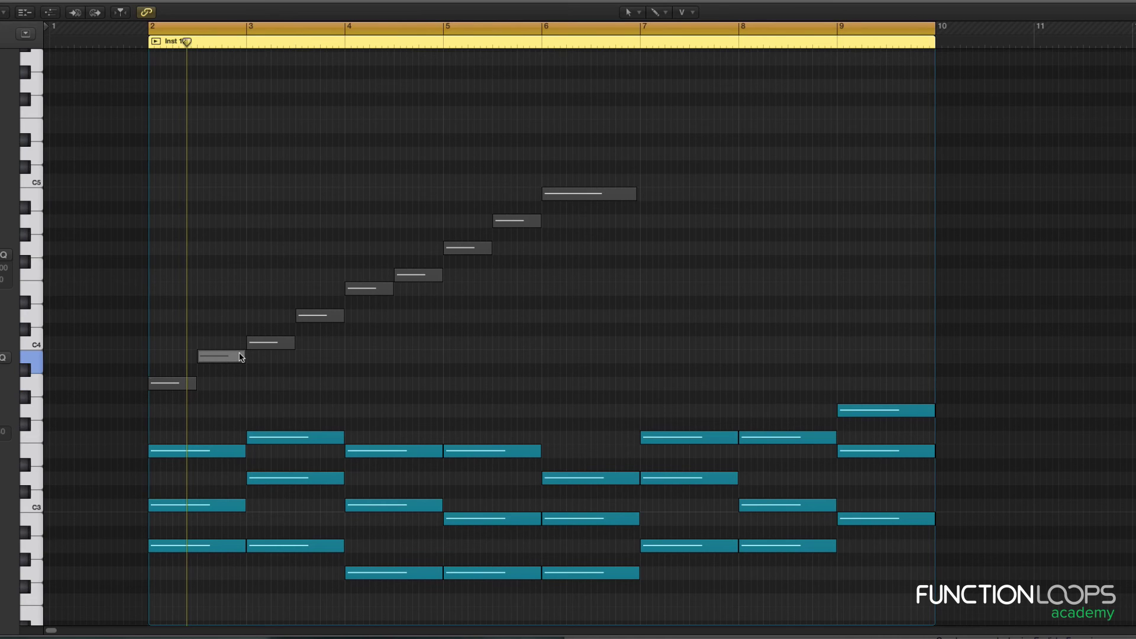
left_click(376, 290)
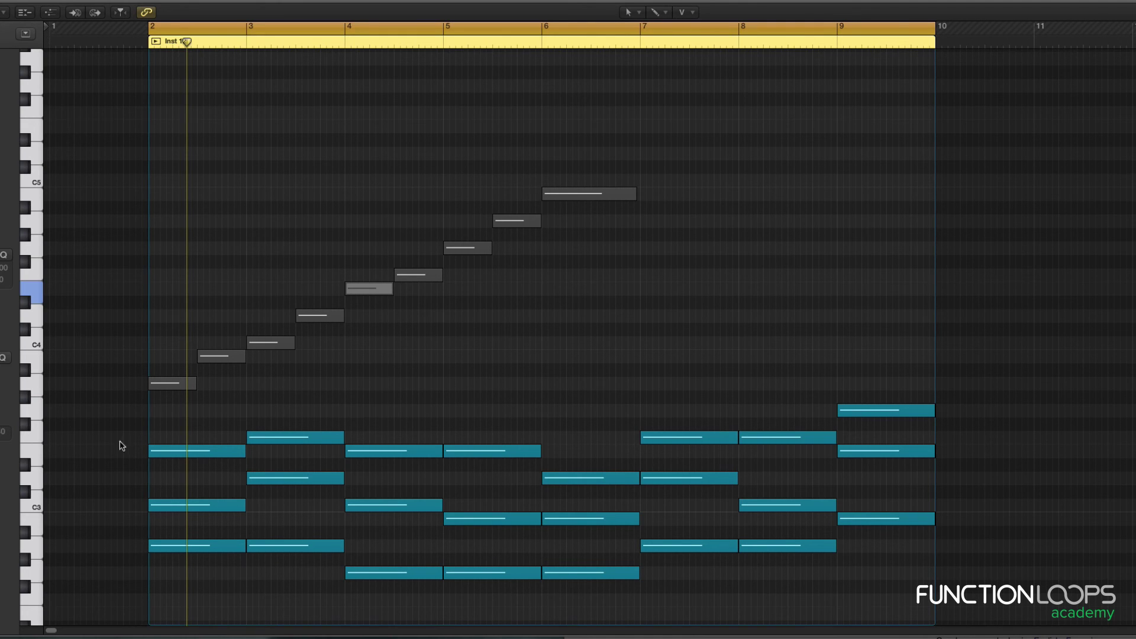
left_click(179, 383)
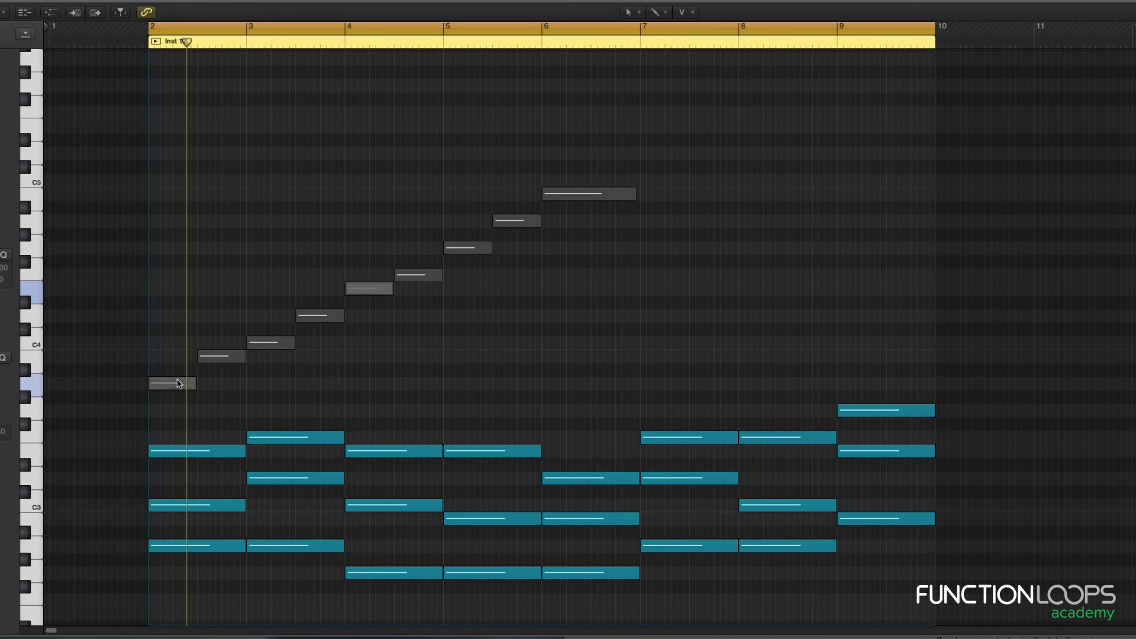
left_click(366, 291)
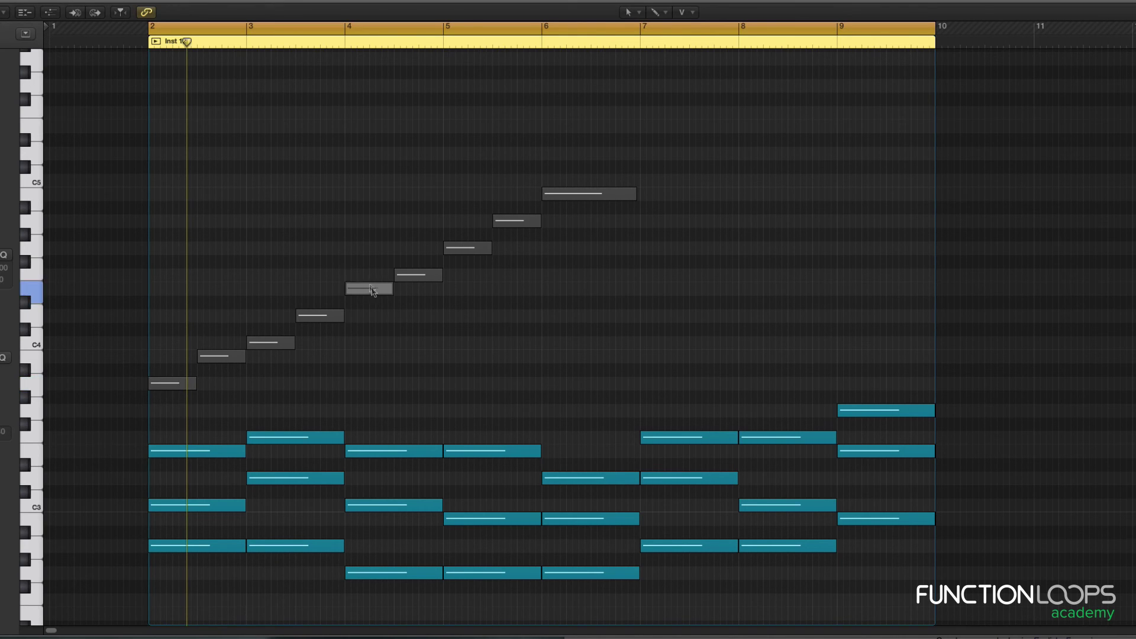
left_click(326, 316)
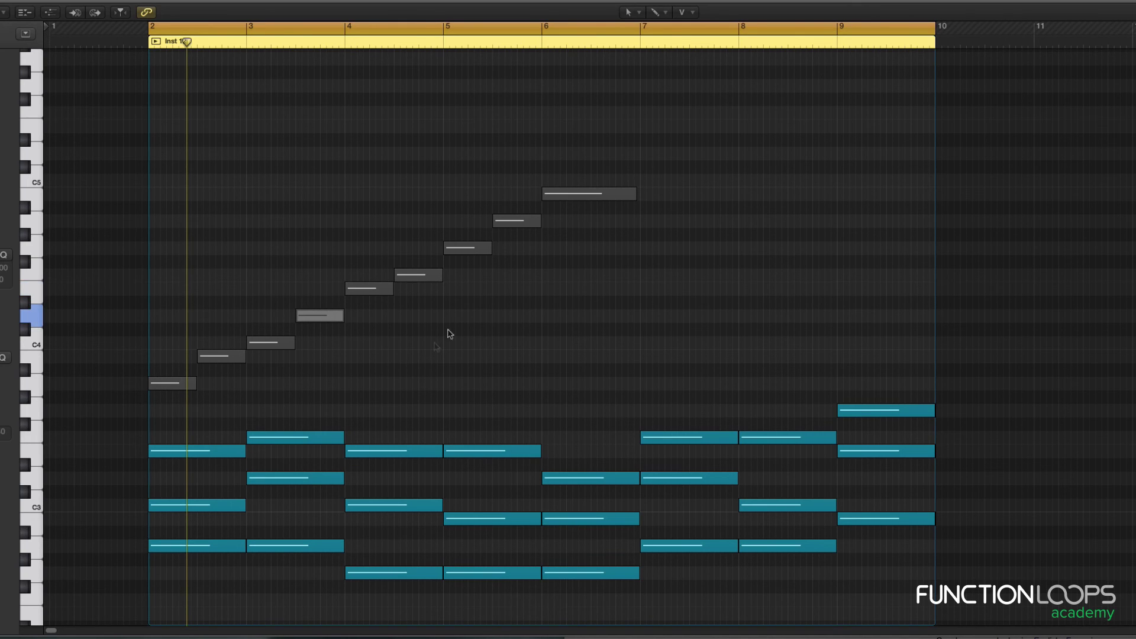
left_click(367, 288)
scroll(614, 441, "down", 1)
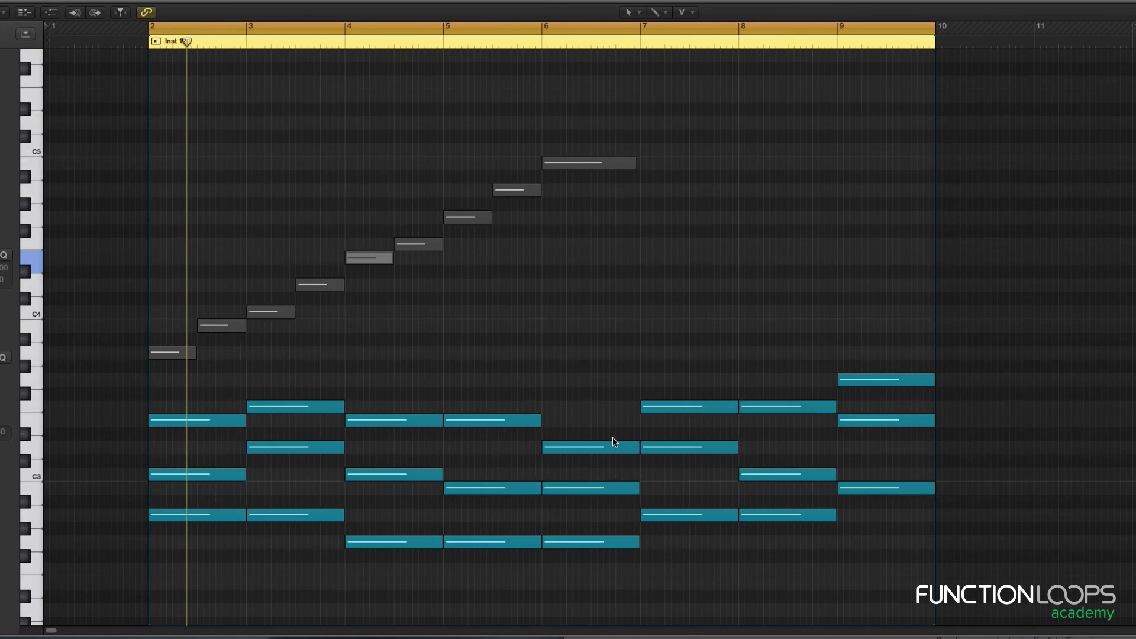
Try raising the top G3 of the bar 9 chord by one semitone and return it to G3.
scroll(613, 441, "right", 1)
scroll(803, 495, "right", 1)
scroll(805, 481, "right", 1)
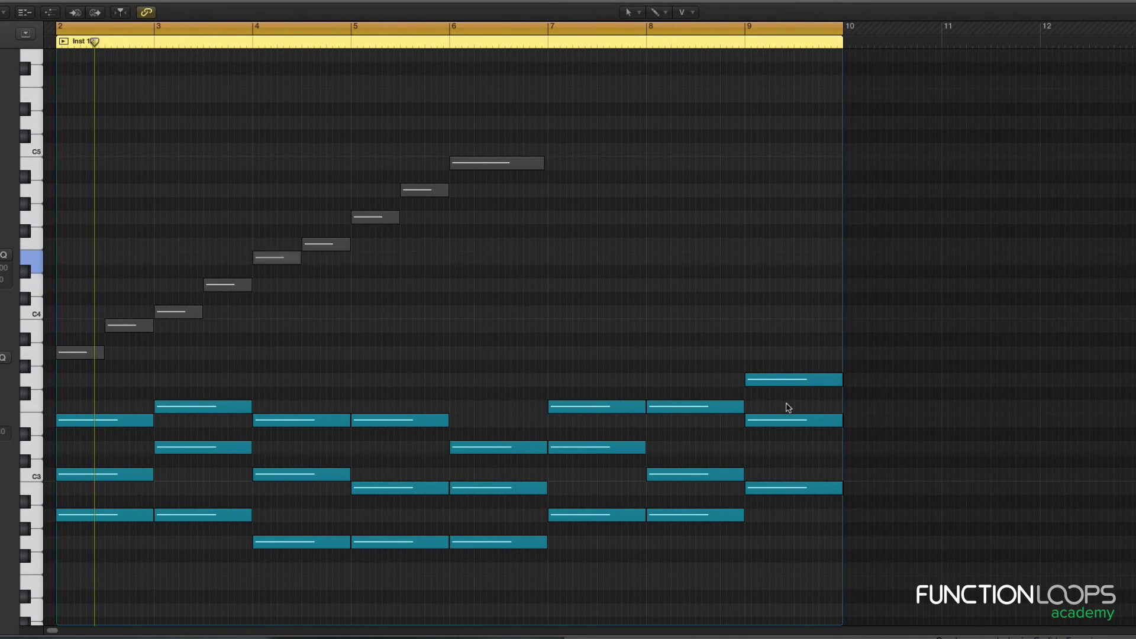
left_click(788, 381)
mouse_move(787, 377)
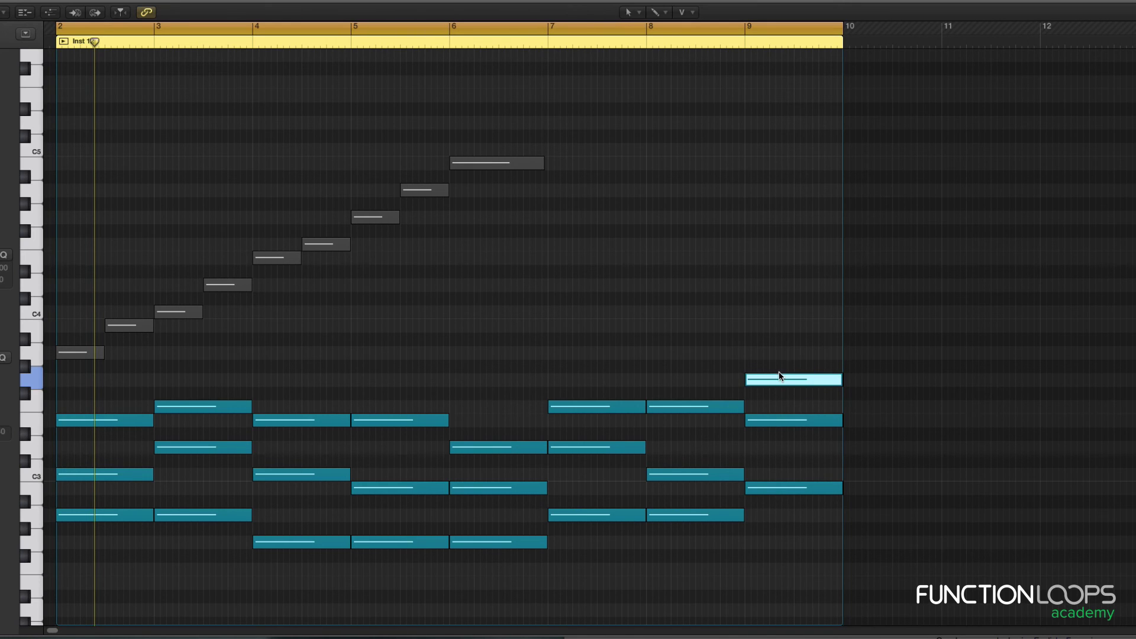
left_click_drag(780, 376, 780, 373)
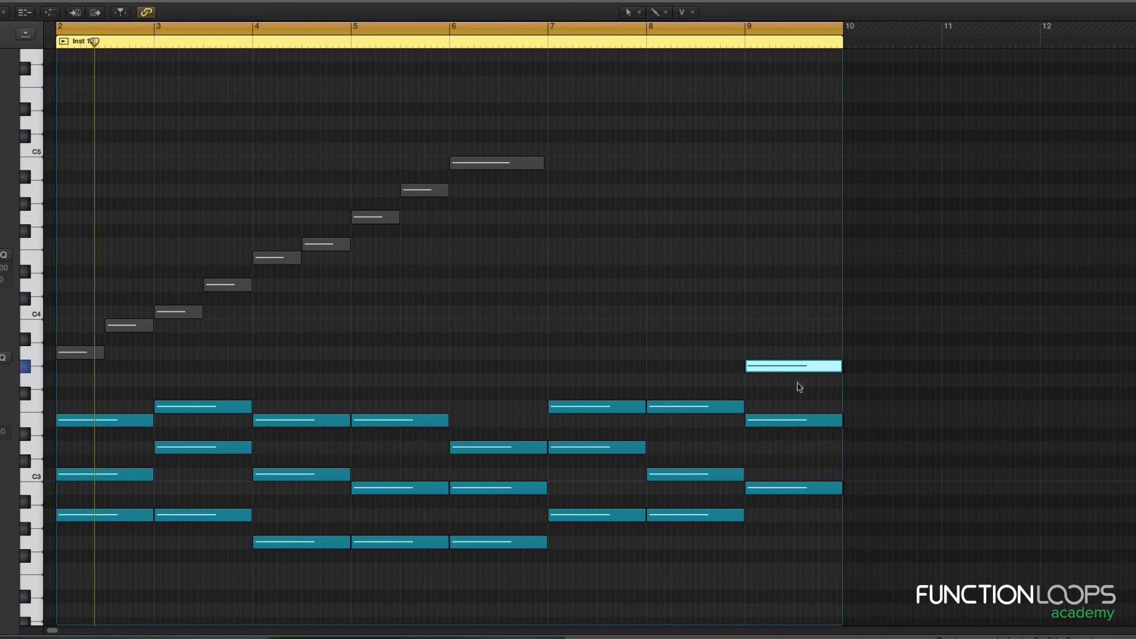
key("alt+Down")
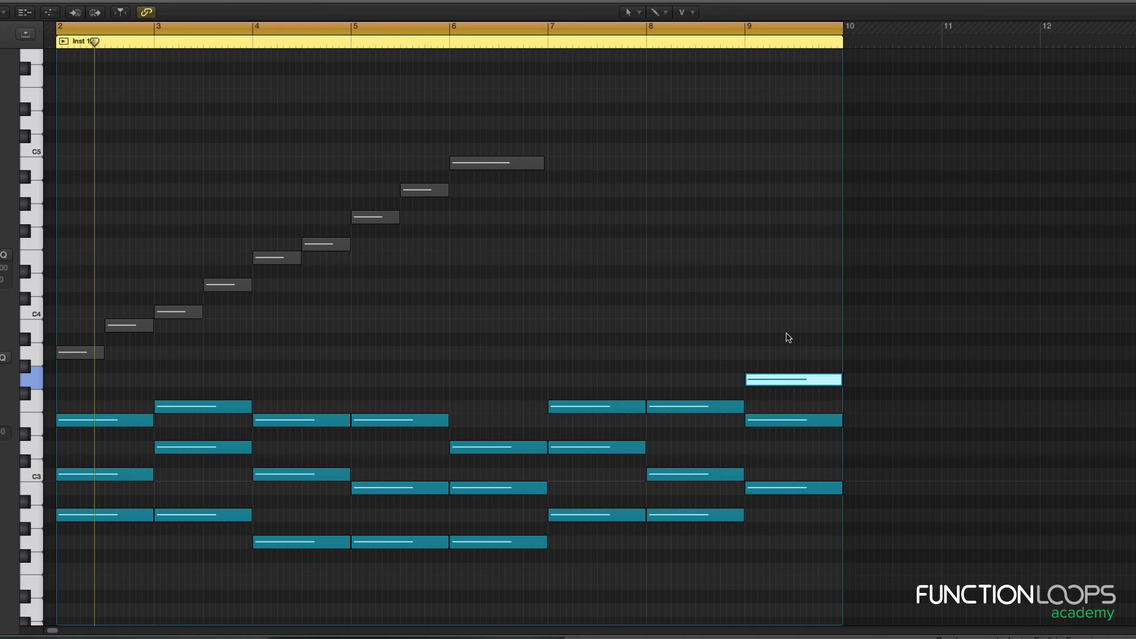
Raise the top G3 note of the bar 9 chord one semitone to G♯3.
scroll(787, 338, "up", 2)
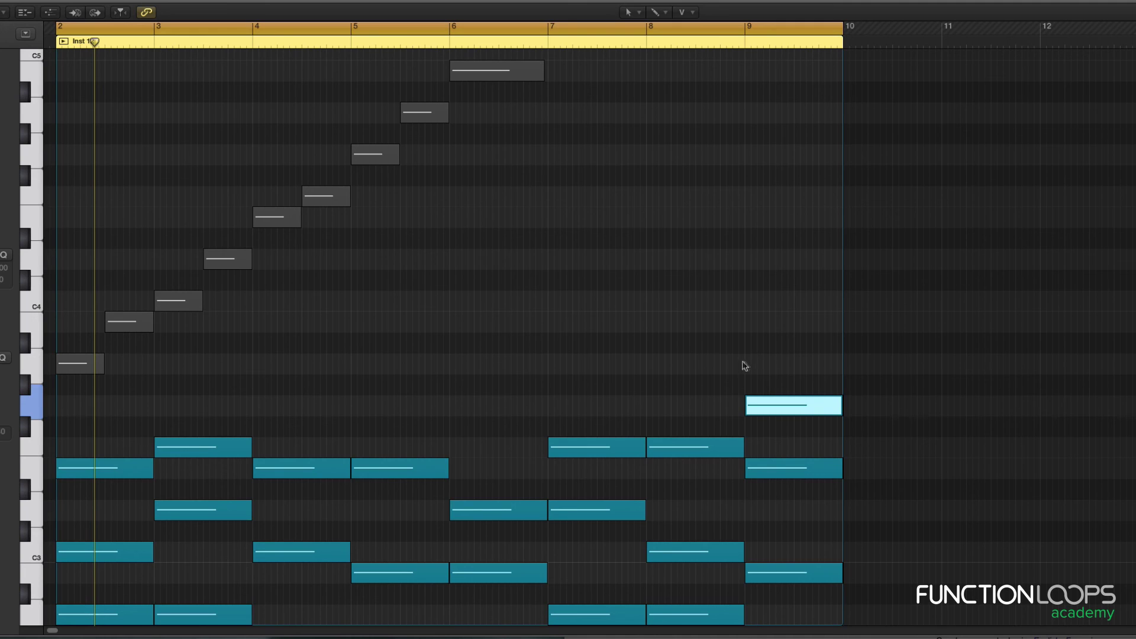
left_click_drag(749, 376, 781, 416)
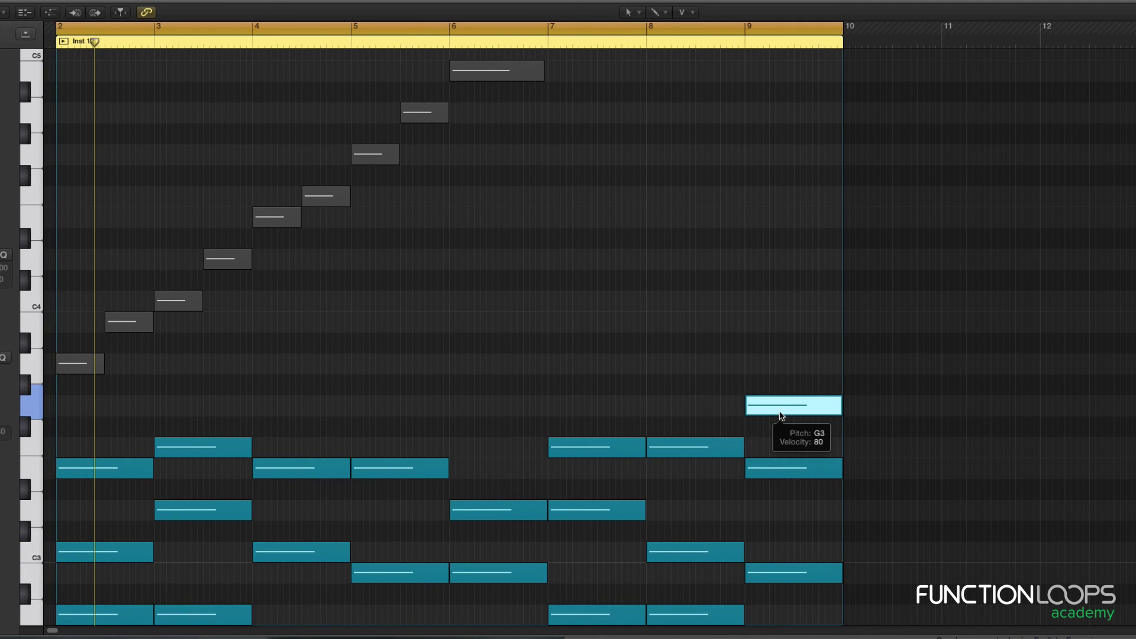
key("alt+Up")
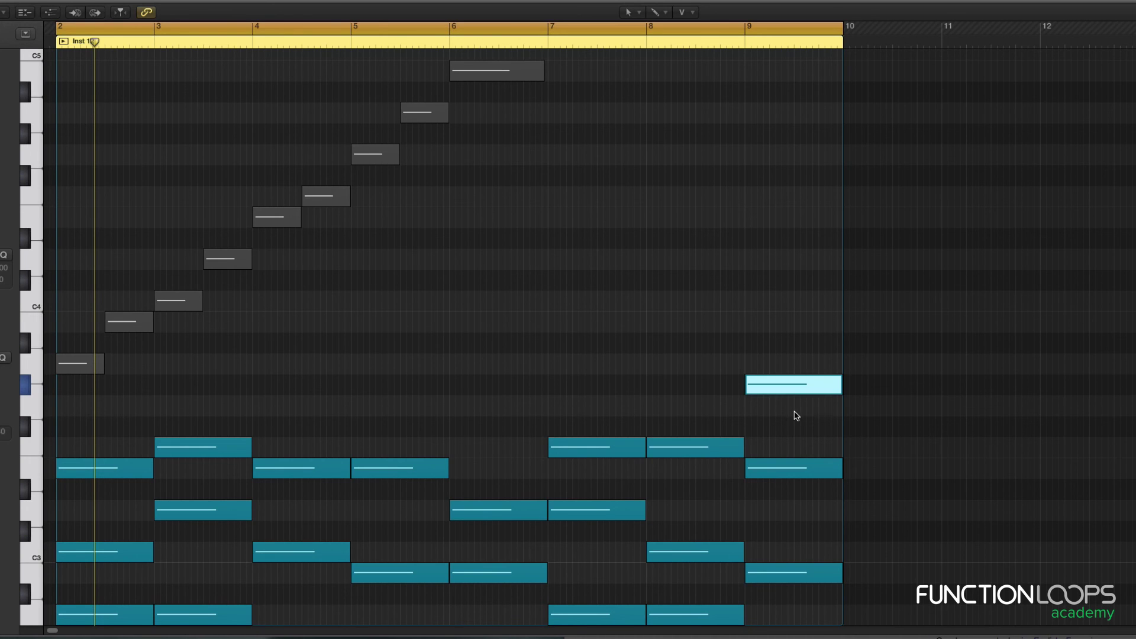
scroll(796, 414, "right", 1)
scroll(796, 414, "down", 1)
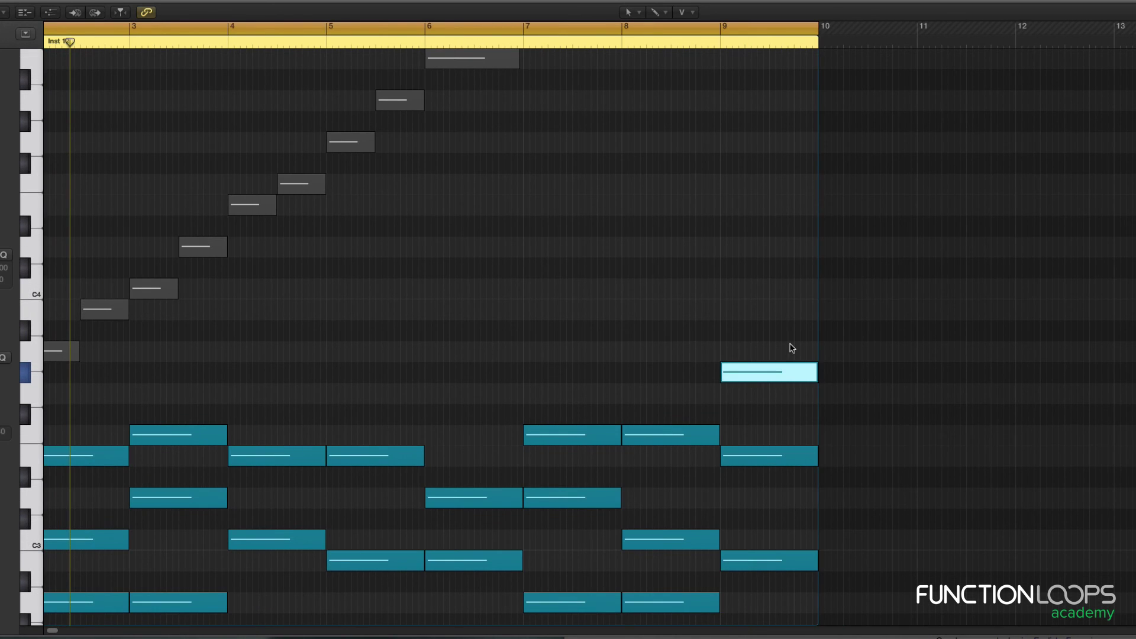
left_click_drag(770, 417, 781, 374)
scroll(780, 364, "down", 2)
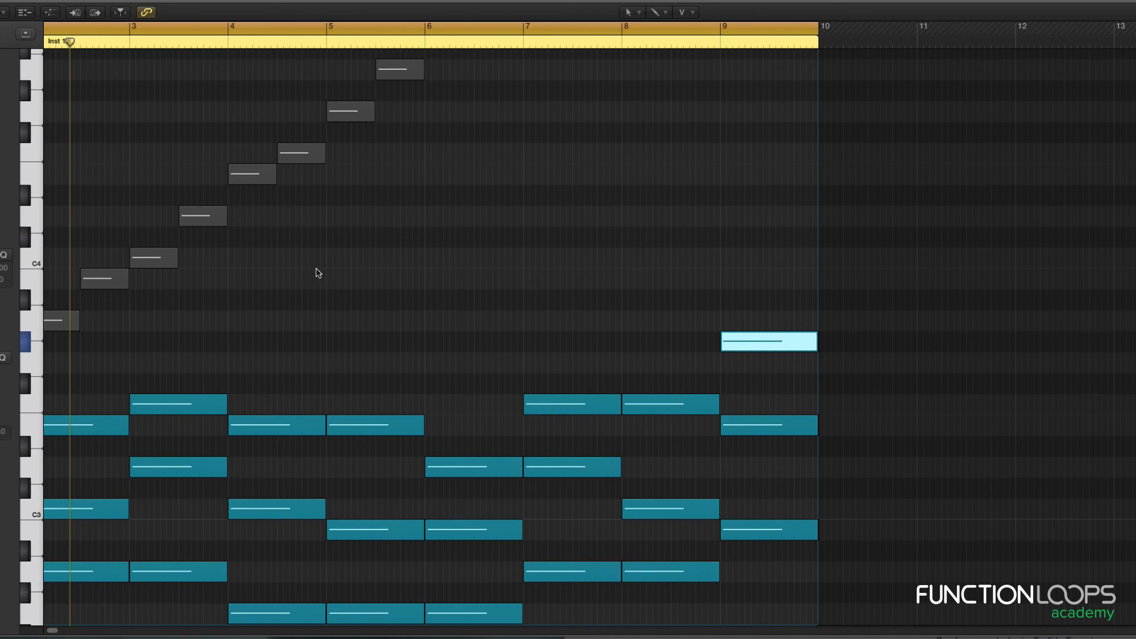
Lower the top note of the bar 9 chord one semitone back to G3.
scroll(318, 273, "left", 3)
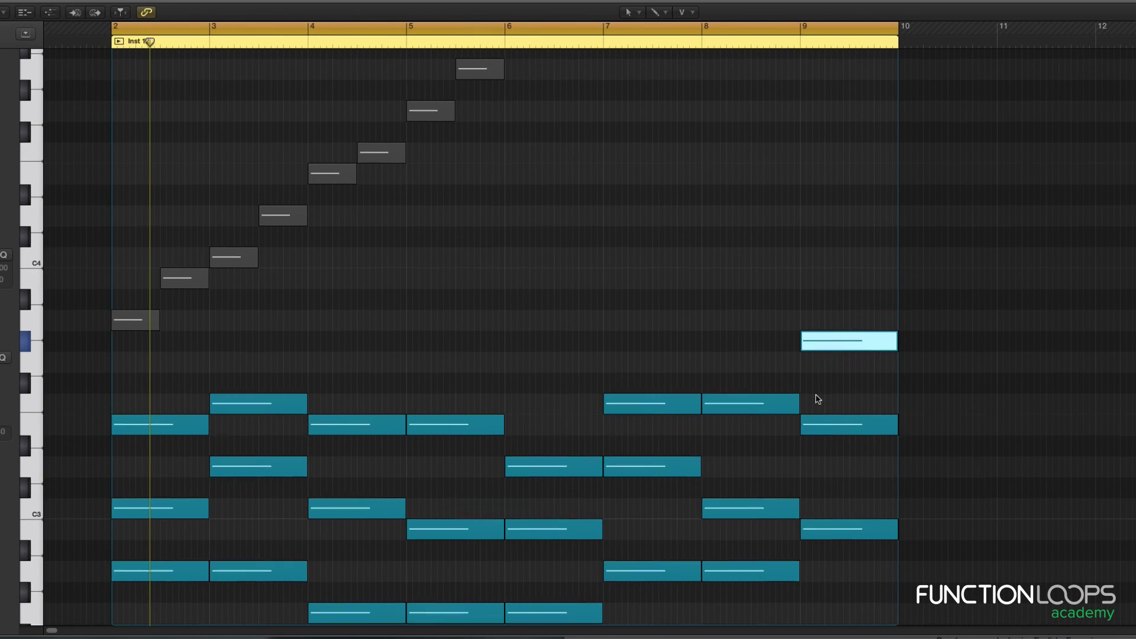
scroll(818, 399, "down", 3)
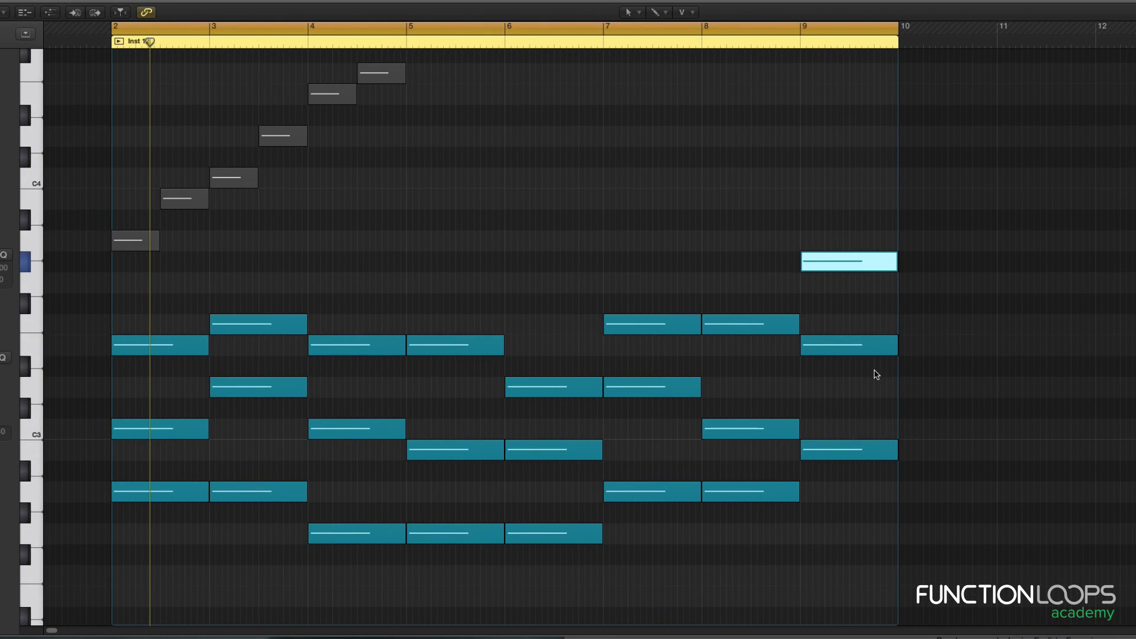
scroll(876, 374, "up", 1)
left_click(876, 372, "ctrl+alt")
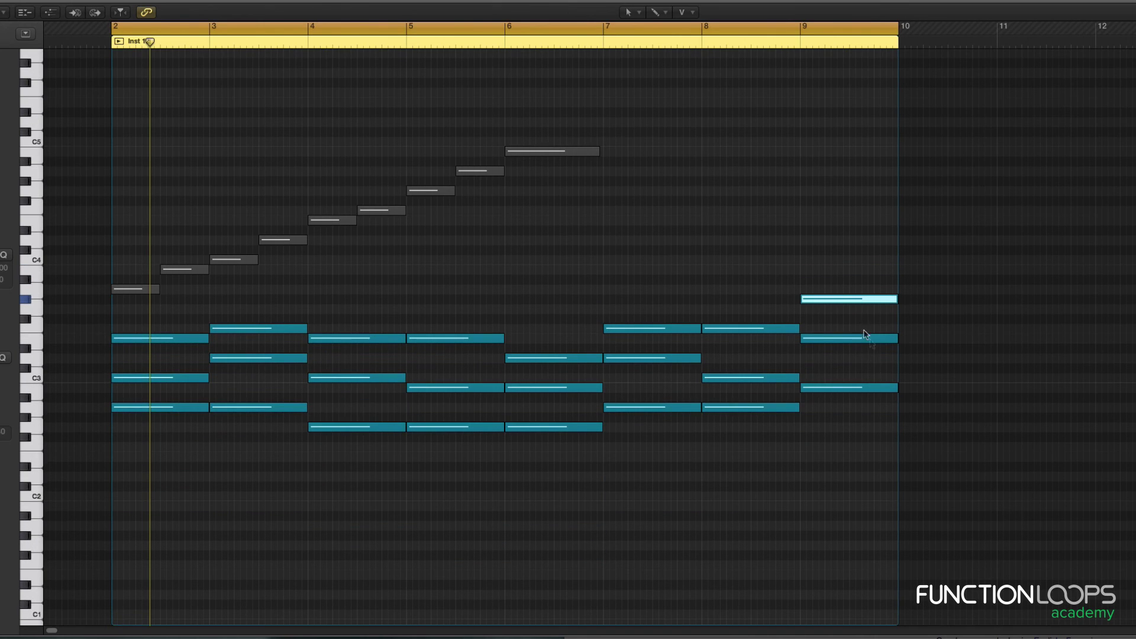
left_click_drag(837, 298, 849, 308)
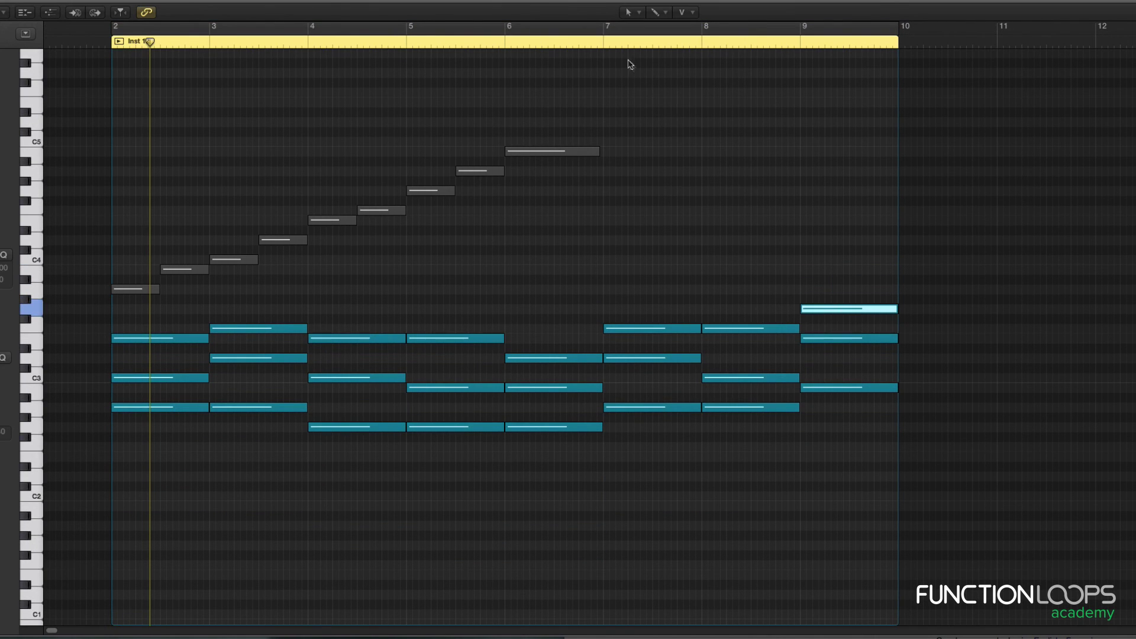
Play back the last bars of the progression from bar 7 with G3 on top of the final chord.
left_click(601, 46)
key("space")
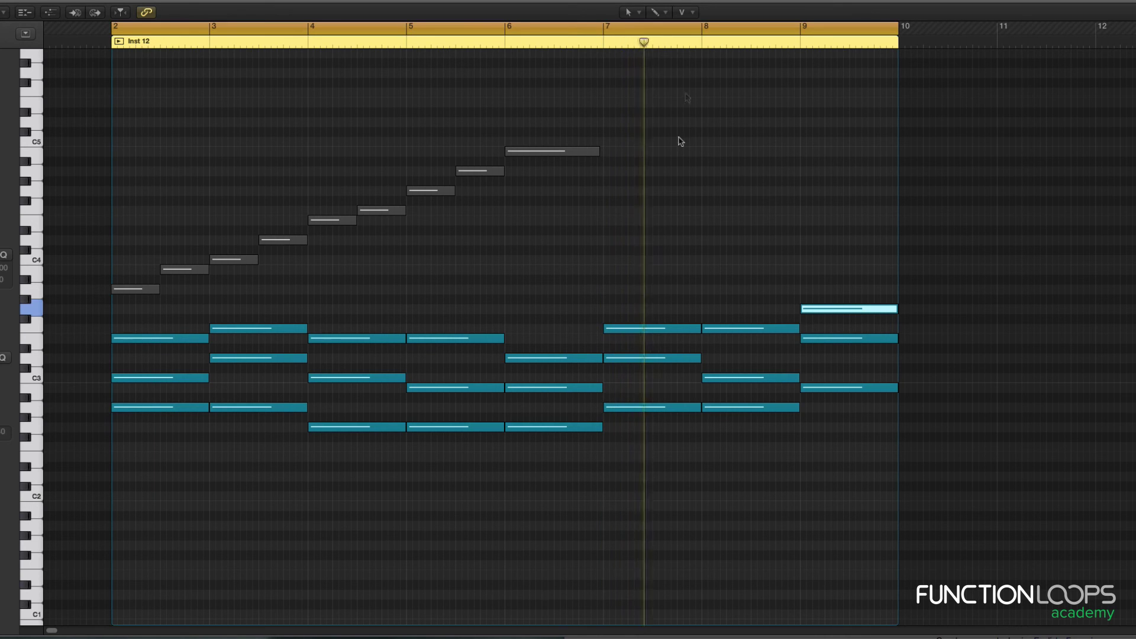
key("t")
key("Escape")
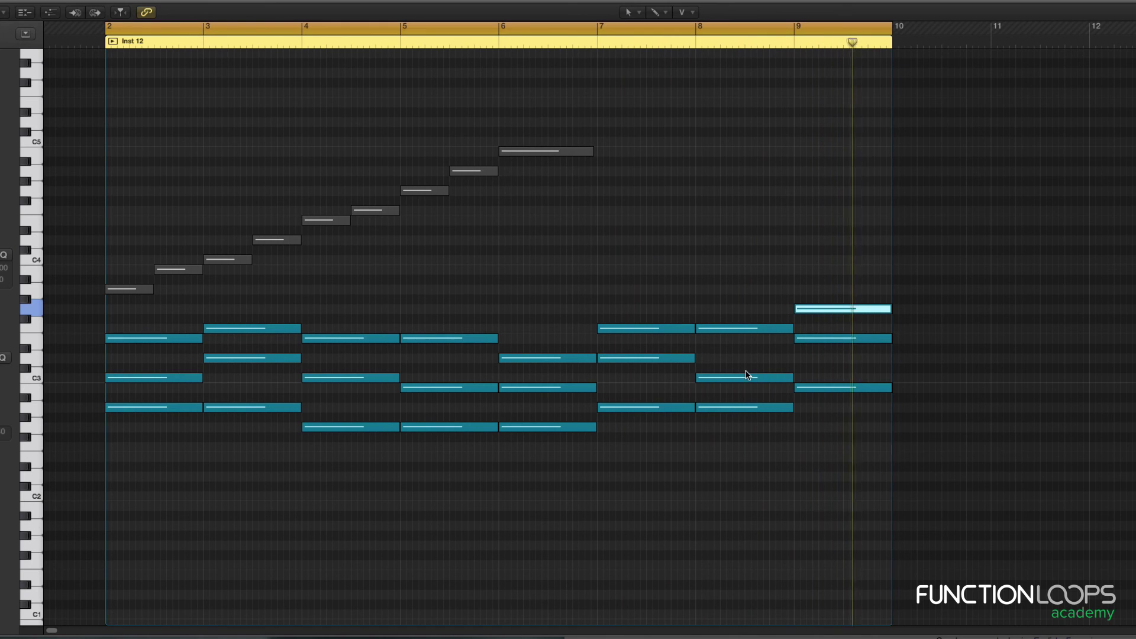
key("space")
key("c")
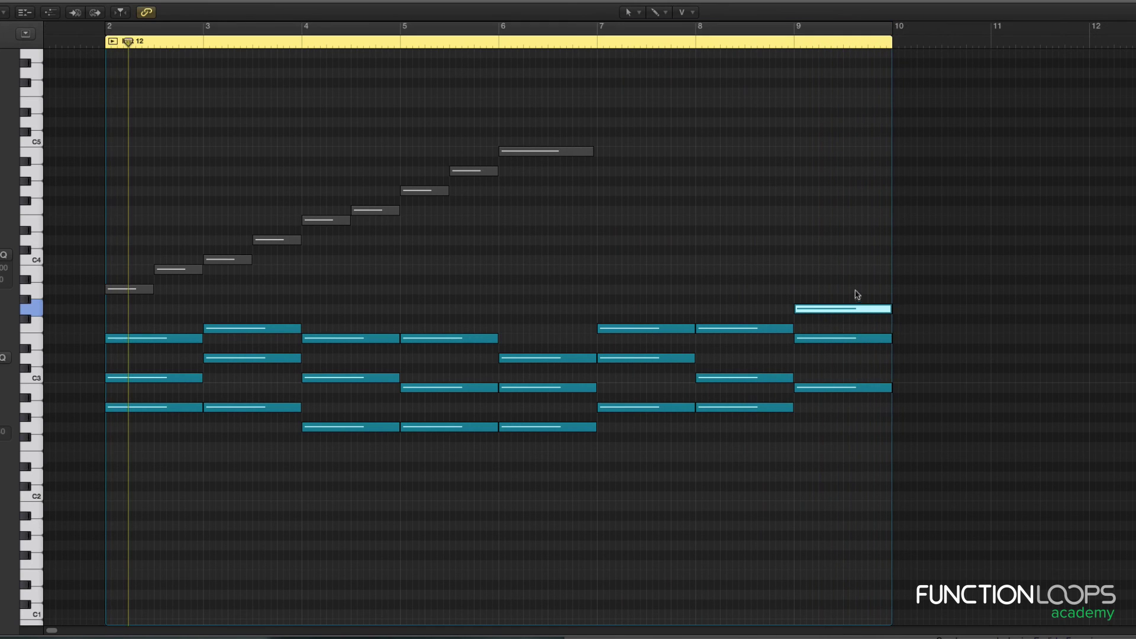
Raise the top G3 at bar 9 one semitone to G♯3, play back the progression's ending and switch cycling off.
left_click(854, 309)
key("alt+Up")
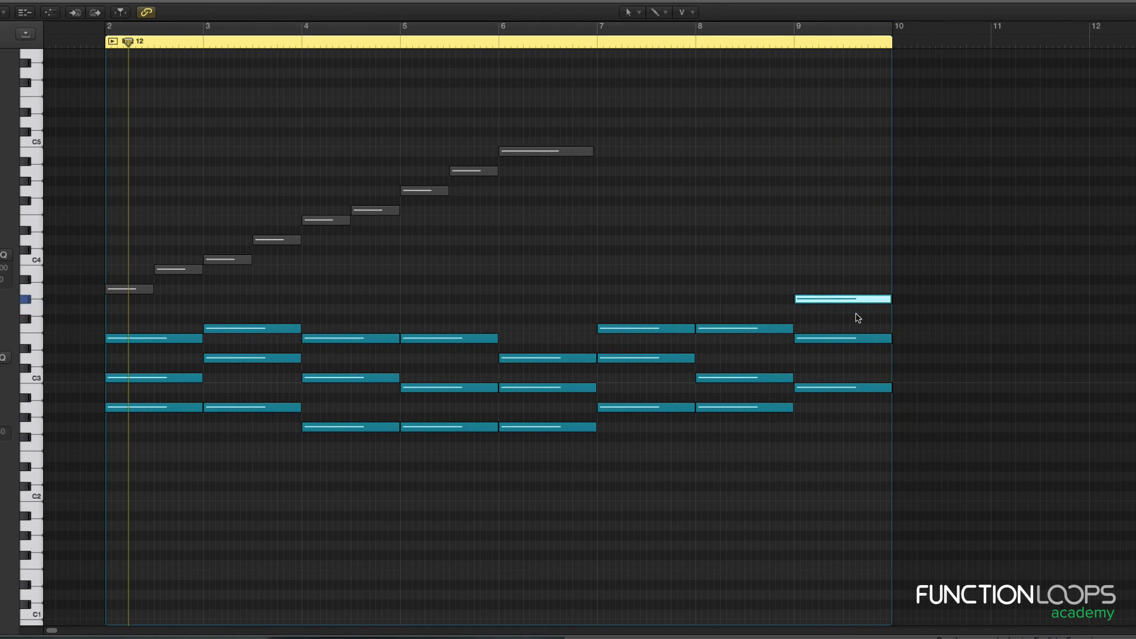
left_click(680, 32)
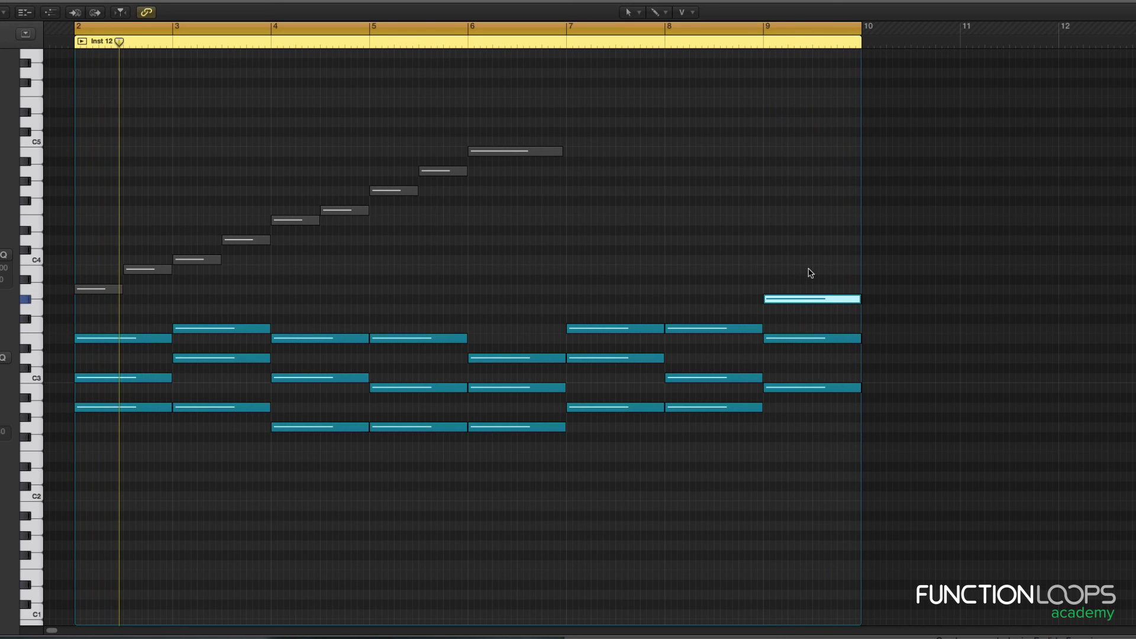
key("c")
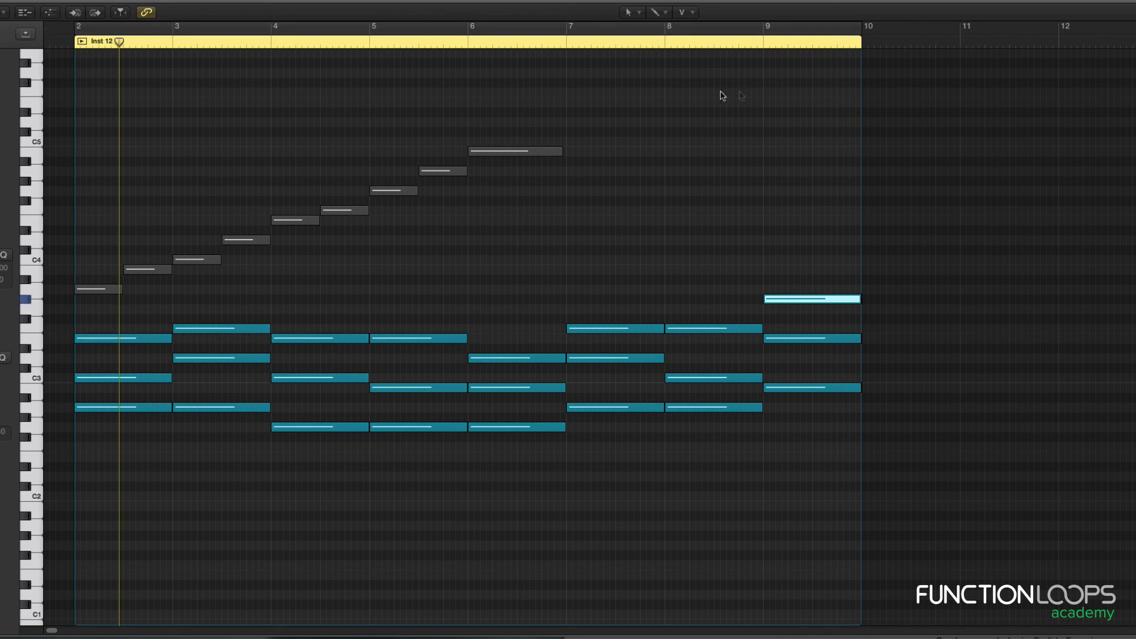
Play back the end of the progression from bar 7 with the raised G♯3 on top of the final chord.
left_click(650, 42)
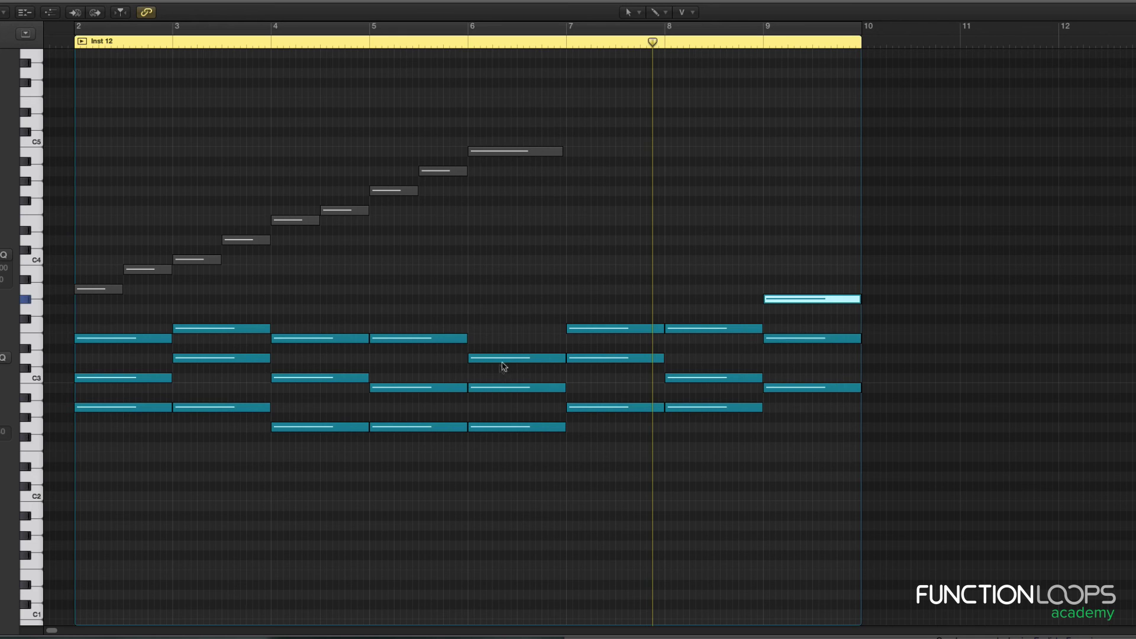
left_click(559, 43)
scroll(642, 101, "right", 3)
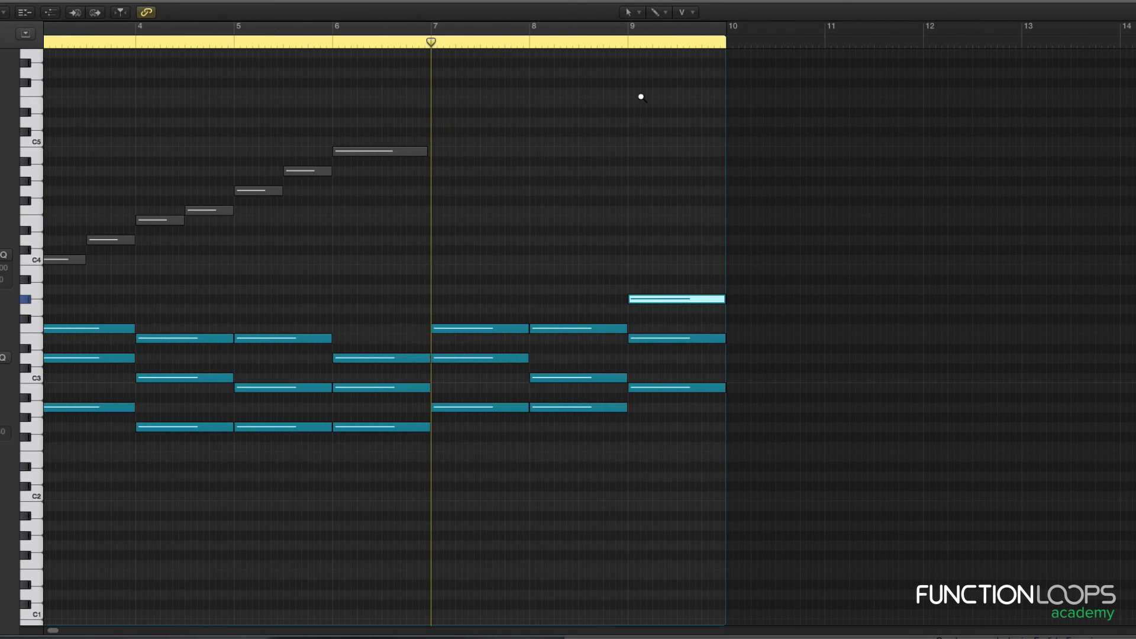
scroll(641, 98, "up", 2)
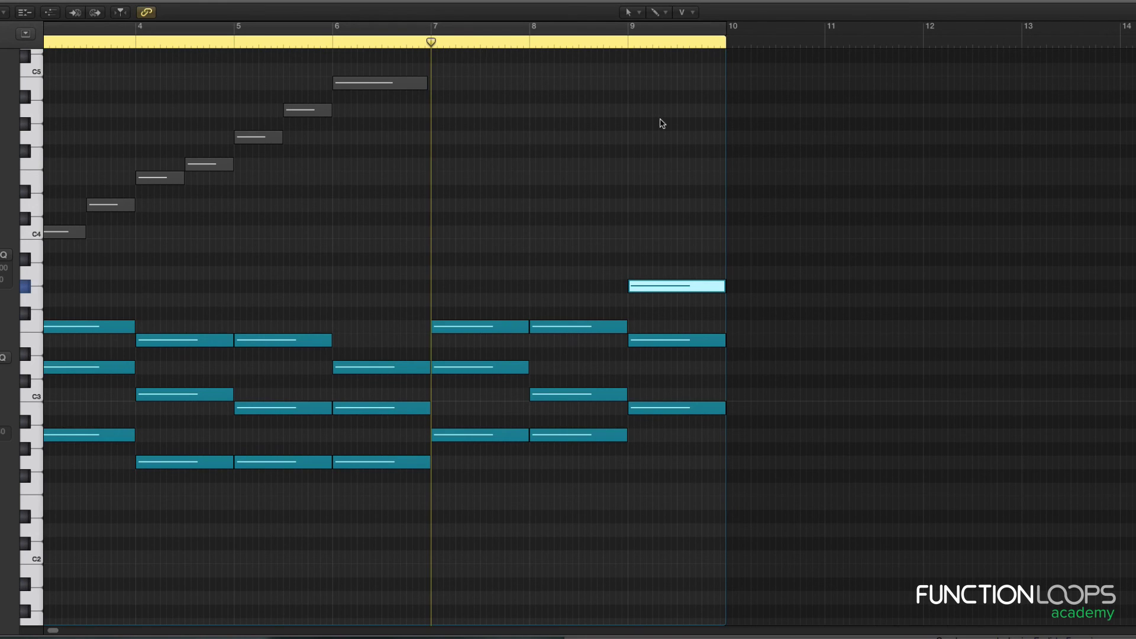
scroll(662, 123, "down", 3)
key("space")
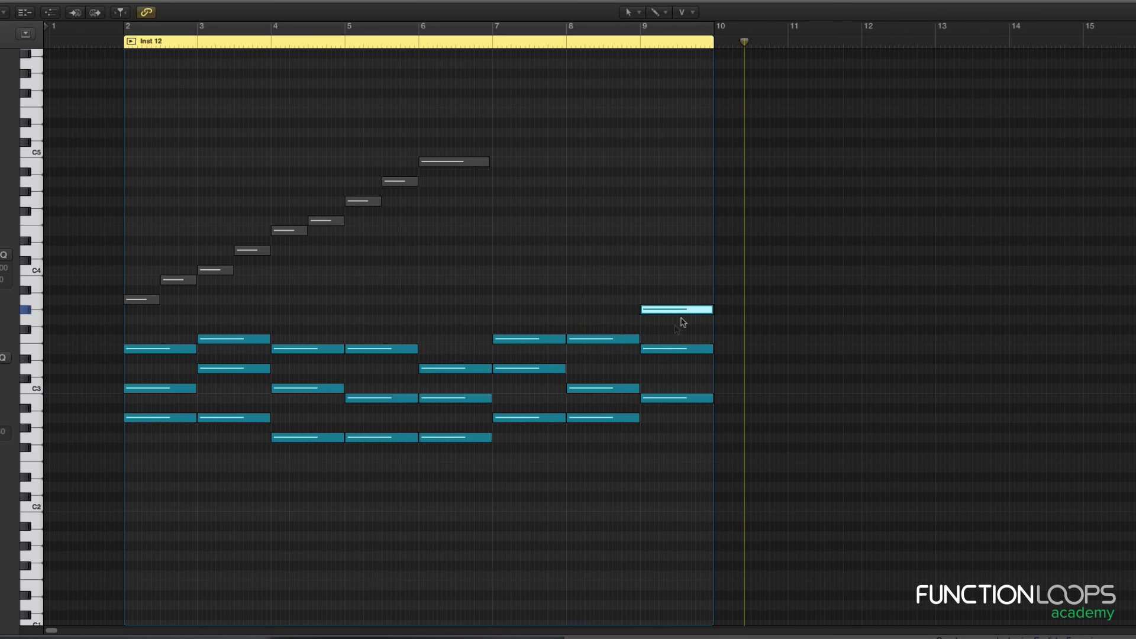
Replay the last two bars from bar 8, then switch cycling on for bars 2 to 10 and play the looped progression.
left_click(566, 46)
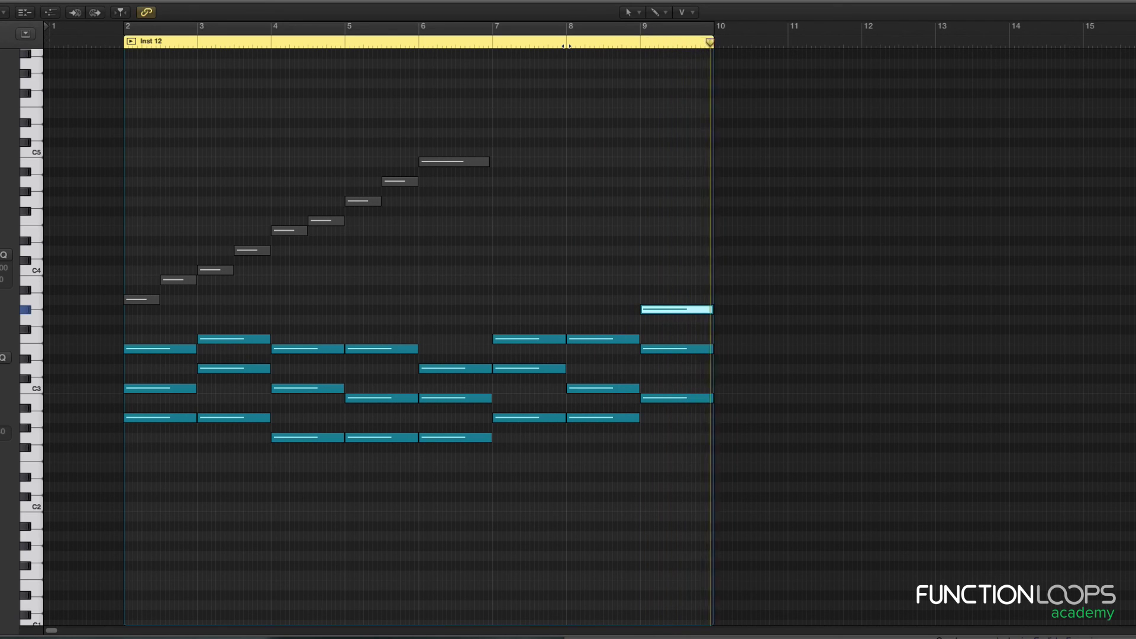
key("c")
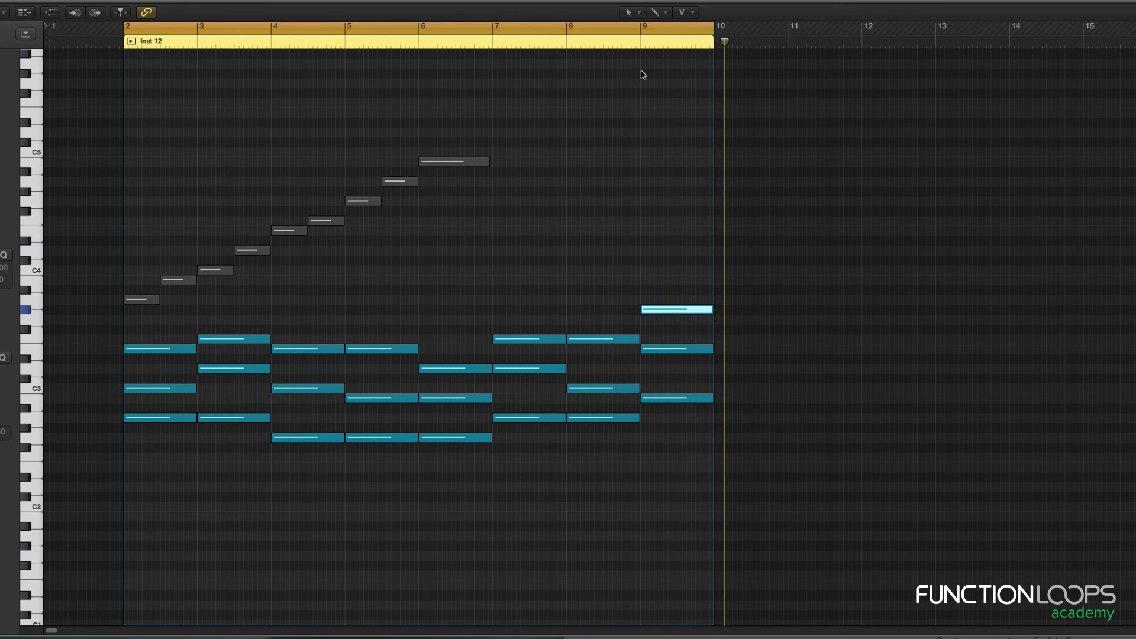
key("space")
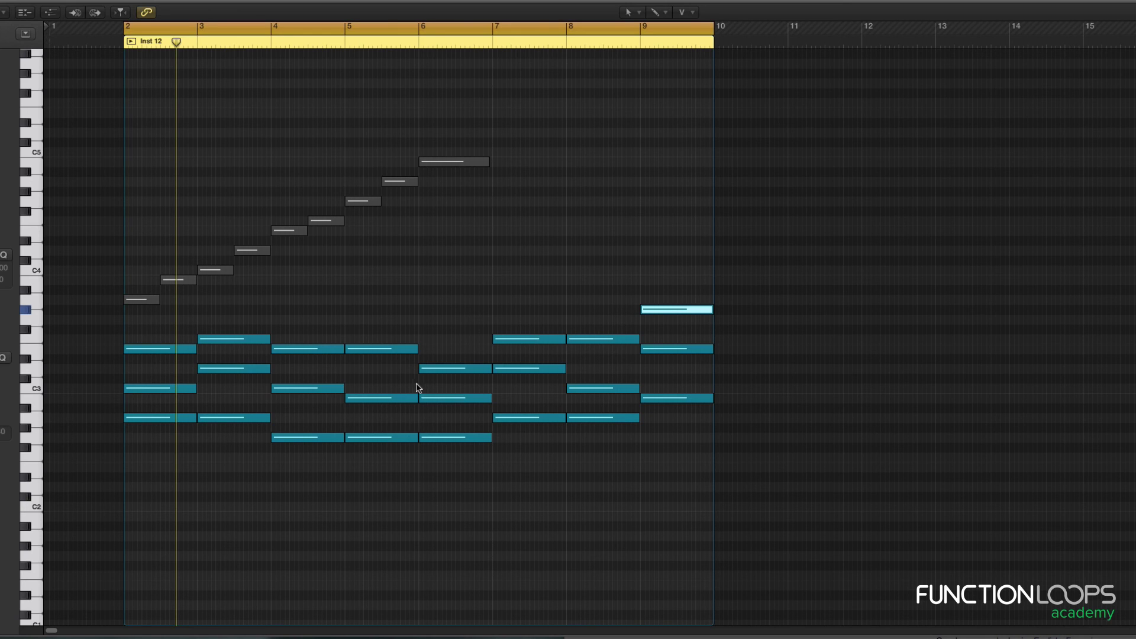
mouse_move(534, 345)
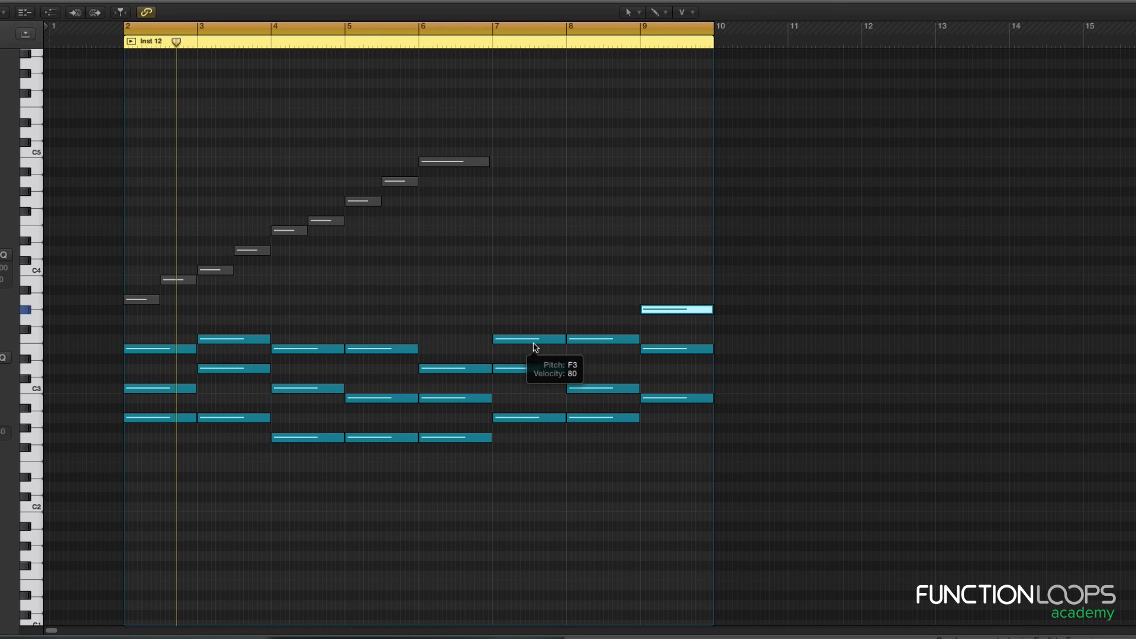